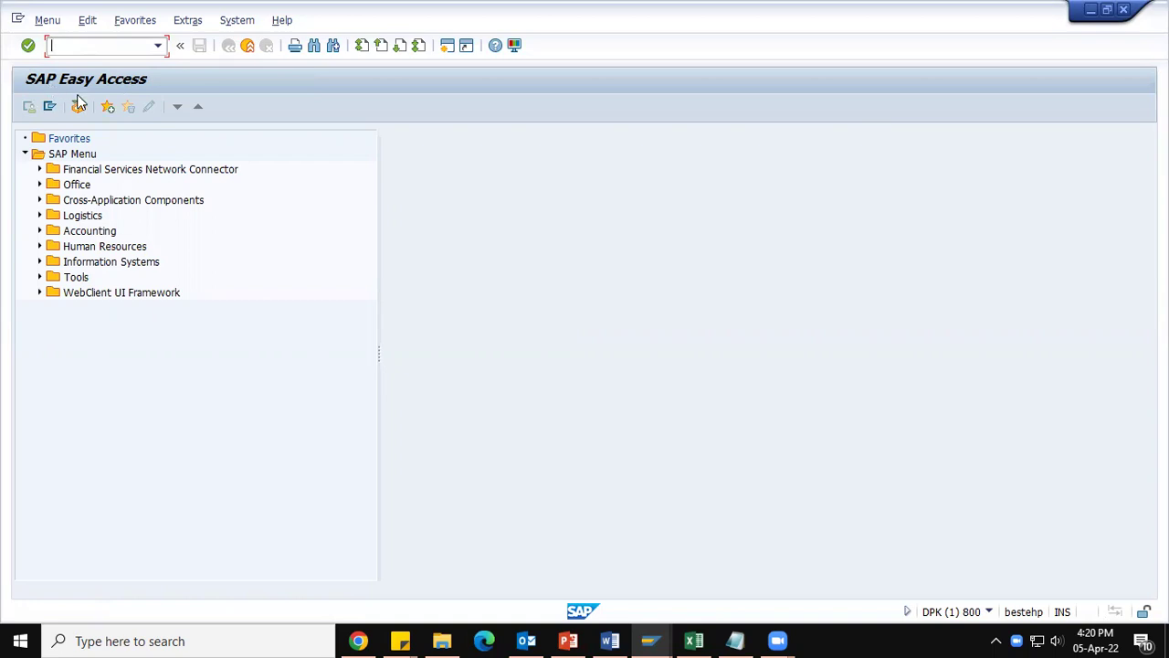
Step: Start VD51 - Create for customer material information, under the Sales and Distribution master data agreements
{"action": "left_click", "coordinate": [39, 217]}
{"action": "left_click", "coordinate": [53, 246]}
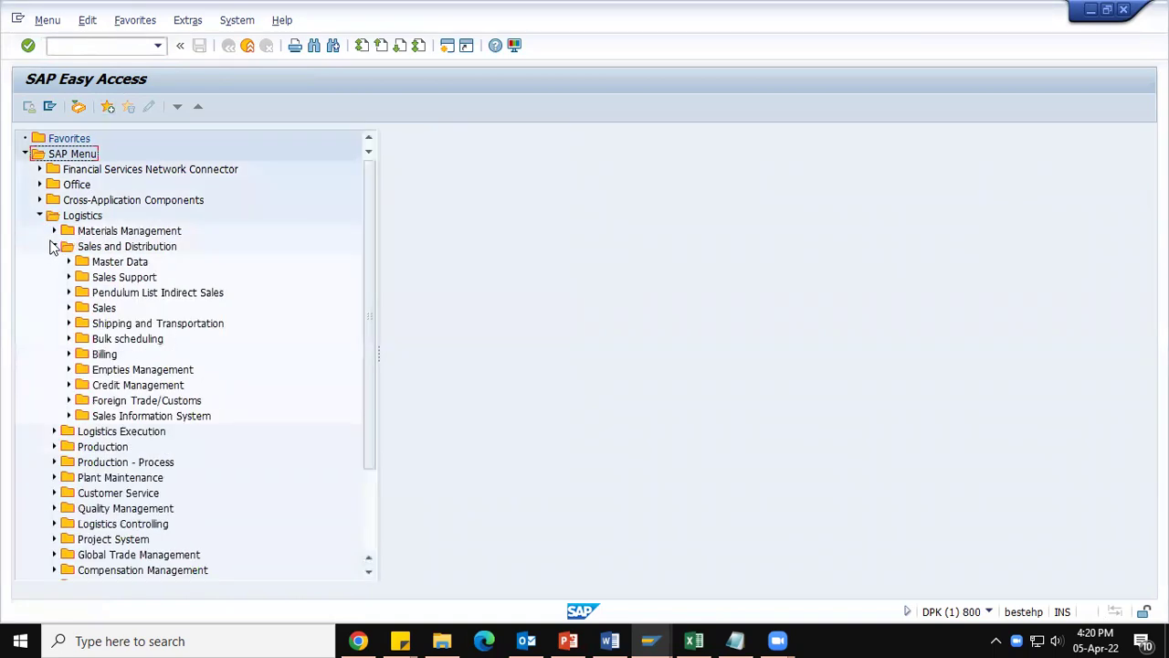
{"action": "left_click", "coordinate": [68, 262]}
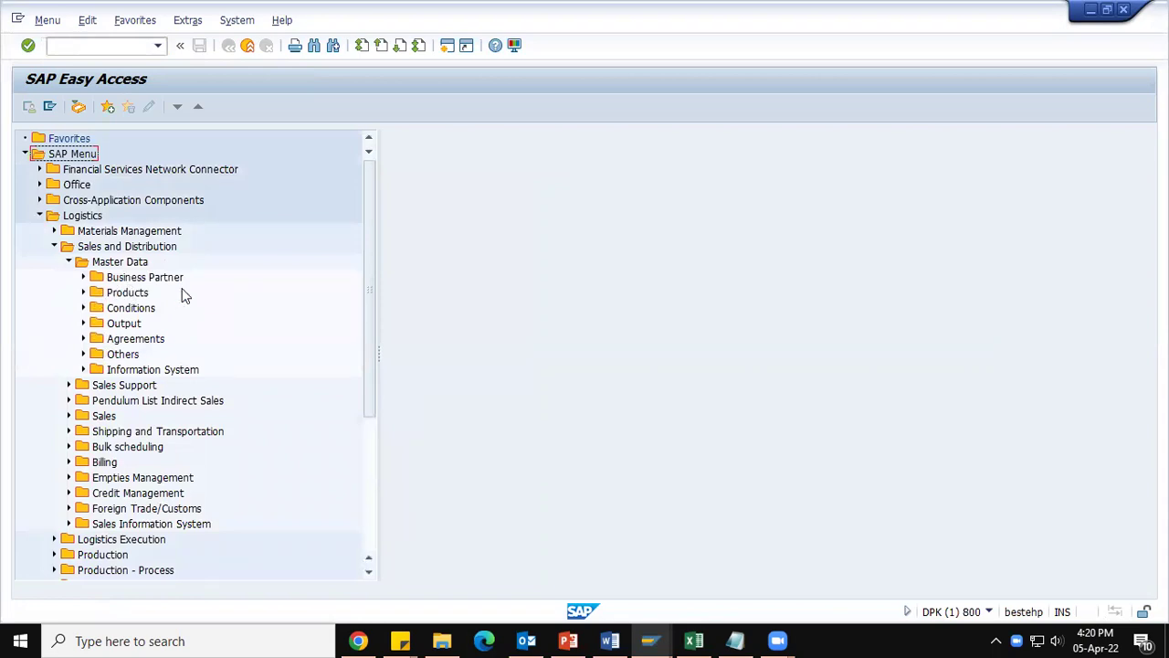
{"action": "left_click", "coordinate": [84, 339]}
{"action": "left_click", "coordinate": [98, 355]}
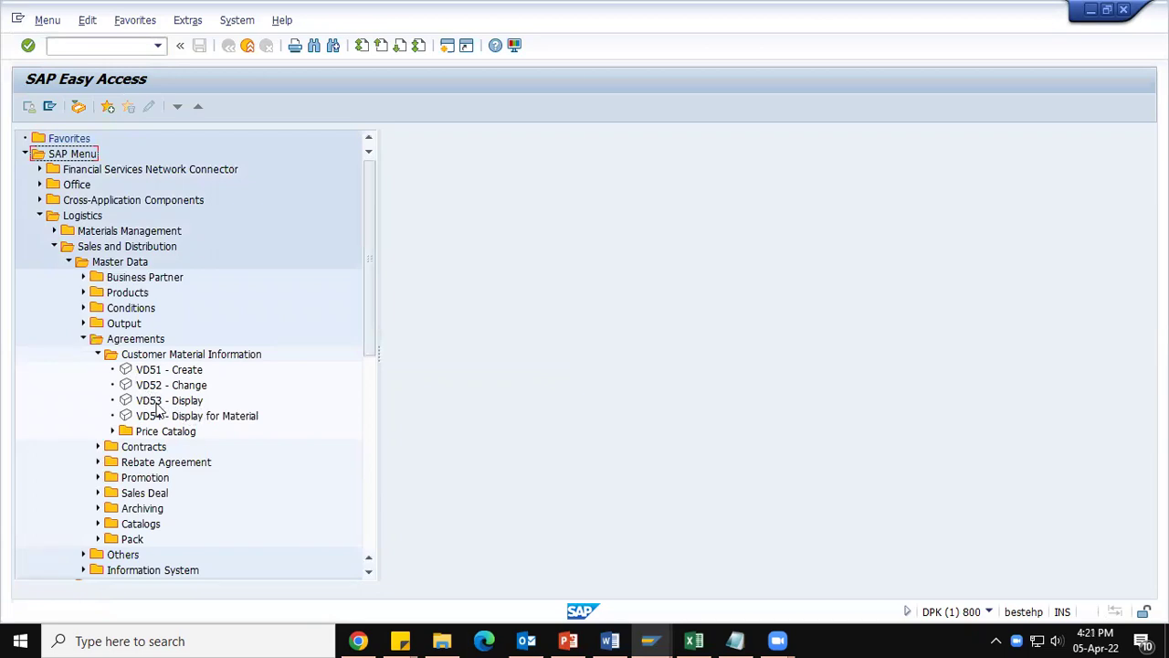
{"action": "double_click", "coordinate": [126, 371]}
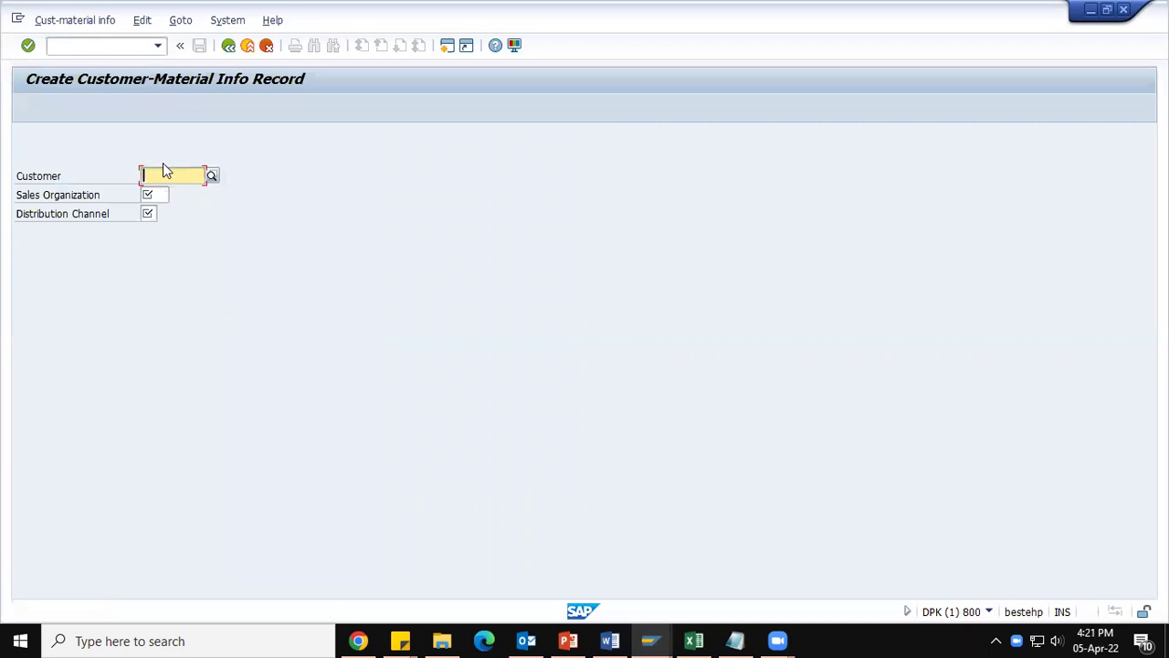
Step: Enter the customer number, sales organization ZMC1 and distribution channel ZN, and continue to the record overview
{"action": "type", "text": "500500"}
{"action": "key", "text": "Tab"}
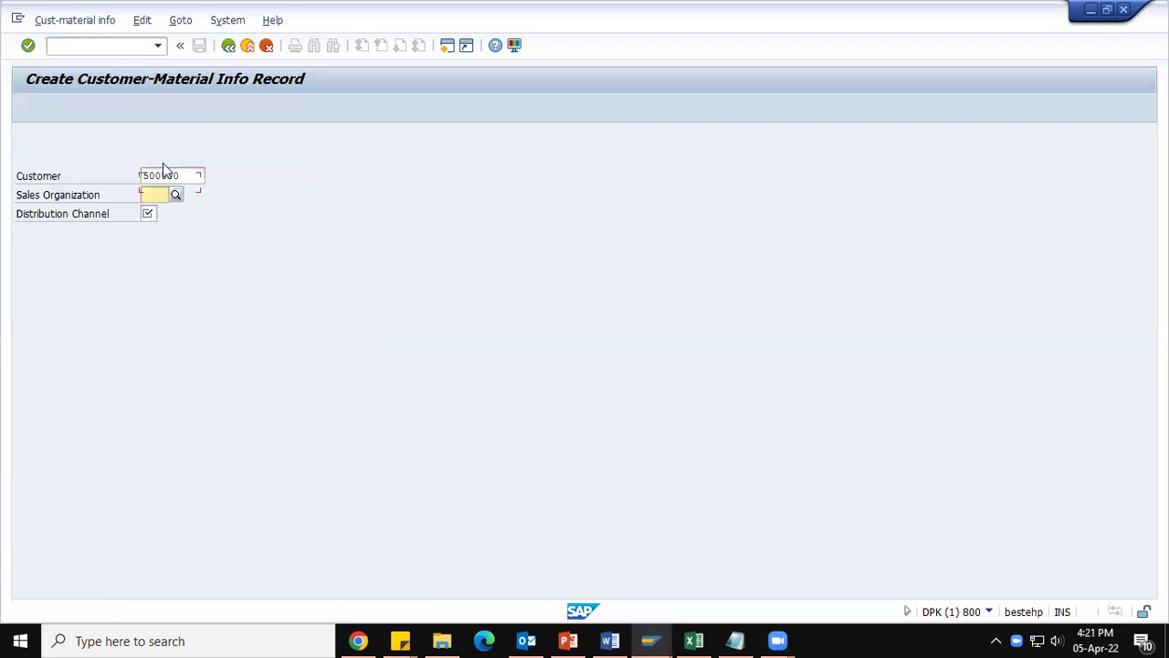
{"action": "type", "text": "ZM"}
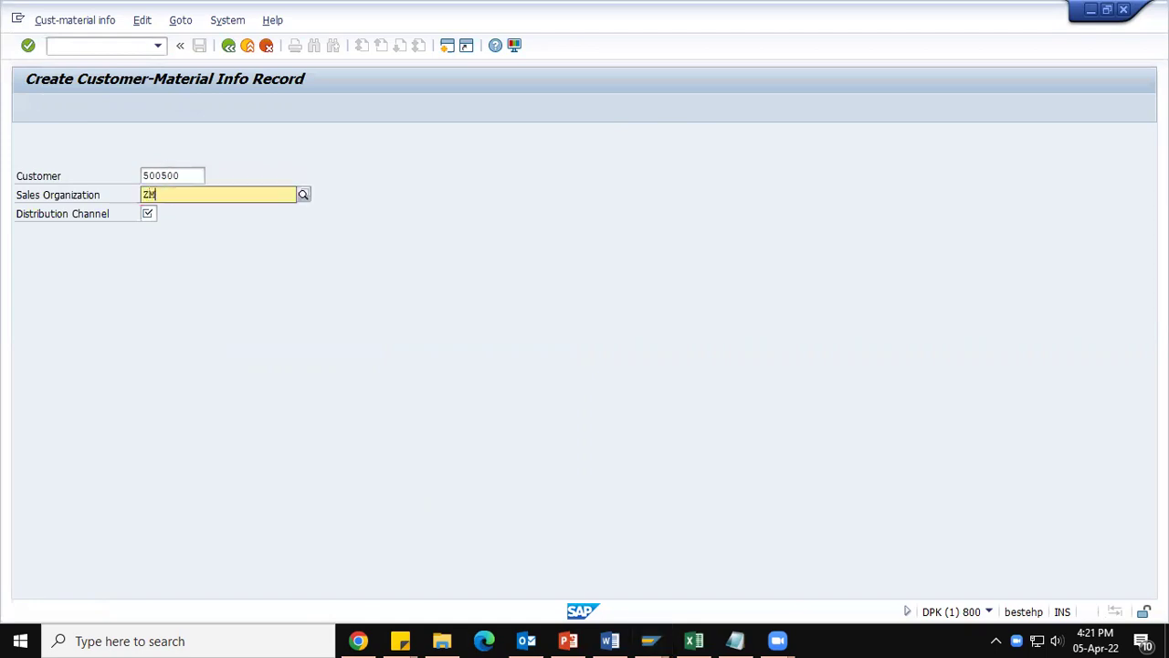
{"action": "type", "text": "C1"}
{"action": "key", "text": "Tab"}
{"action": "type", "text": "Z"}
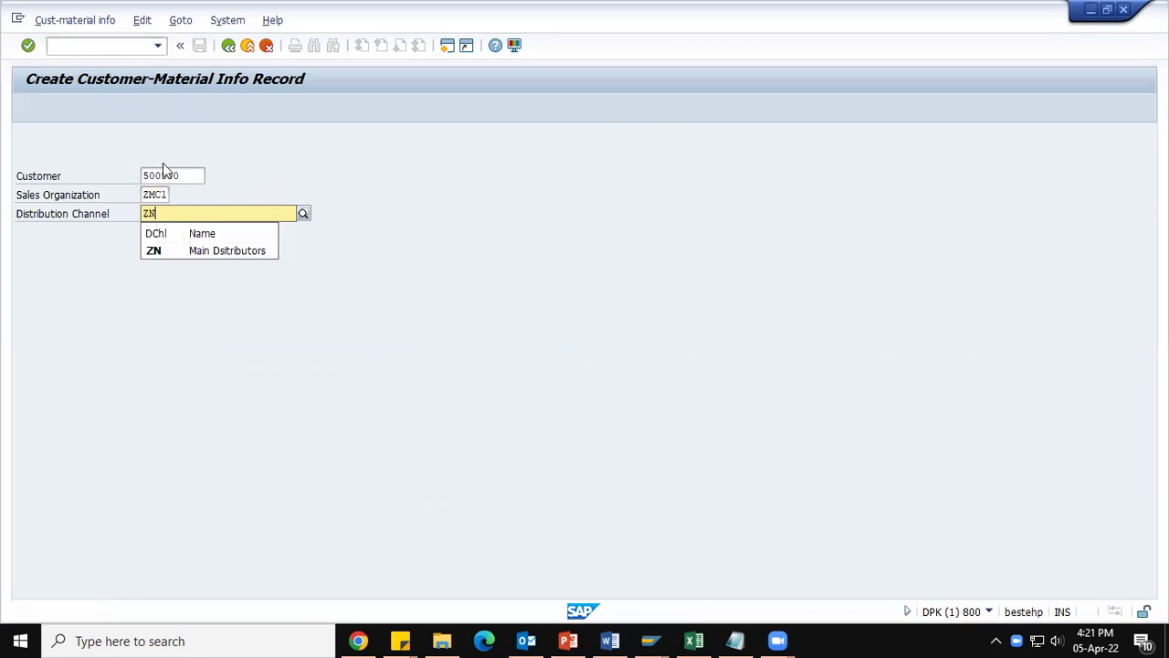
{"action": "key", "text": "Return"}
{"action": "key", "text": "Return"}
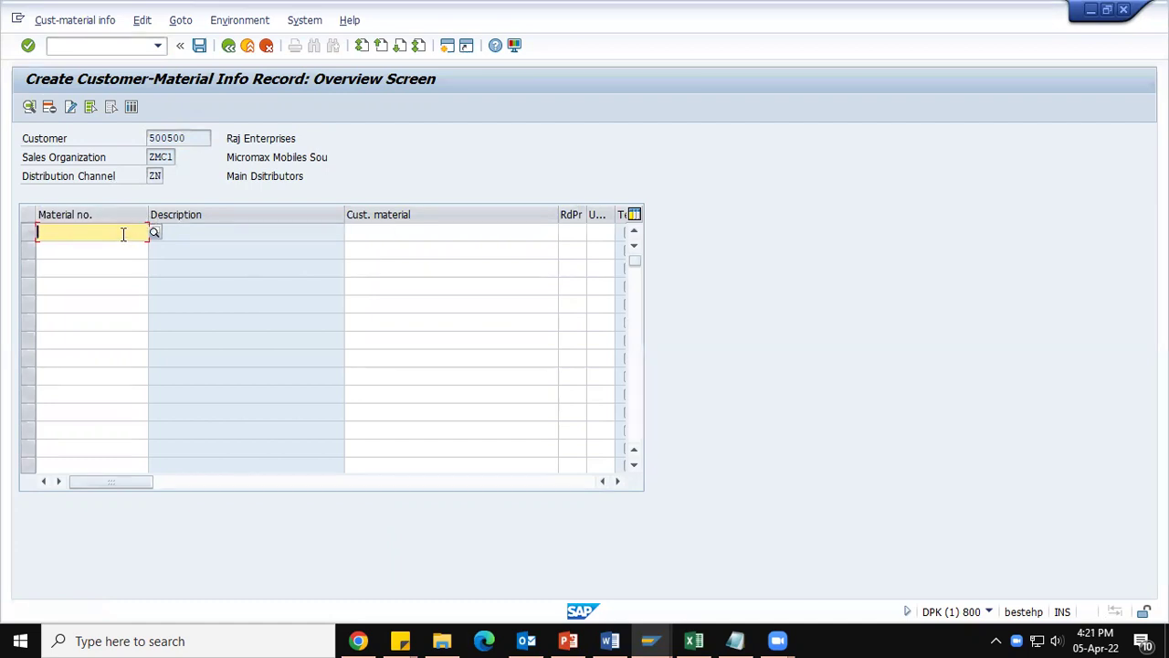
Step: Add material MCRMX1000 in the first row with customer material RAJ100 and confirm the entry
{"action": "type", "text": "MCRMOB10"}
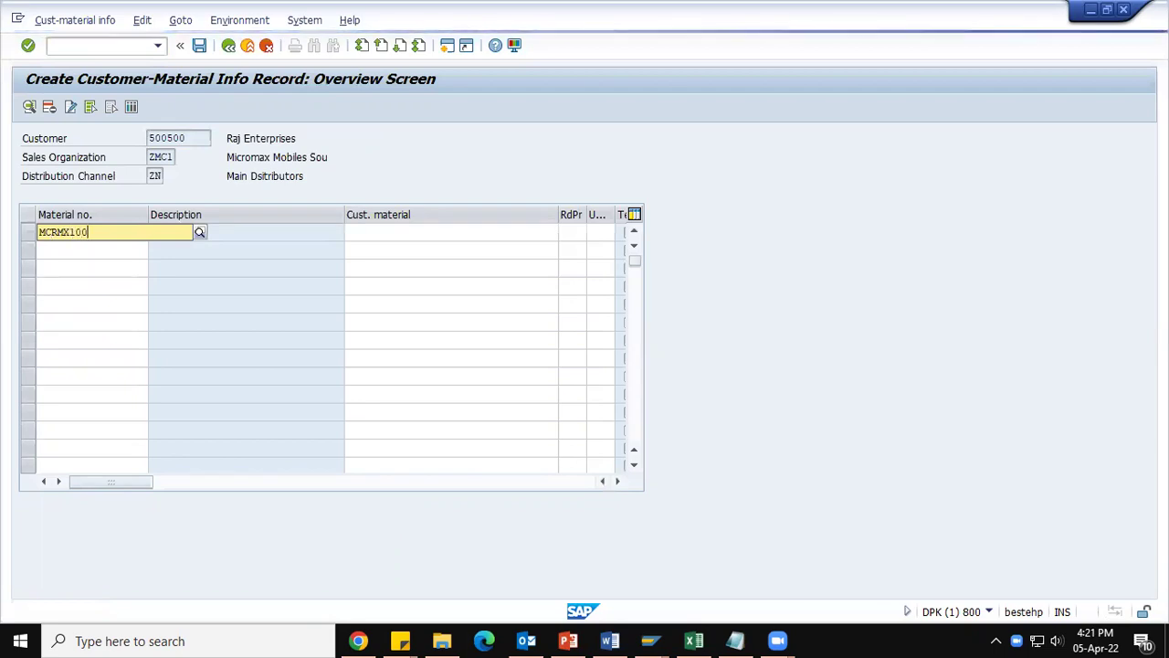
{"action": "key", "text": "Return"}
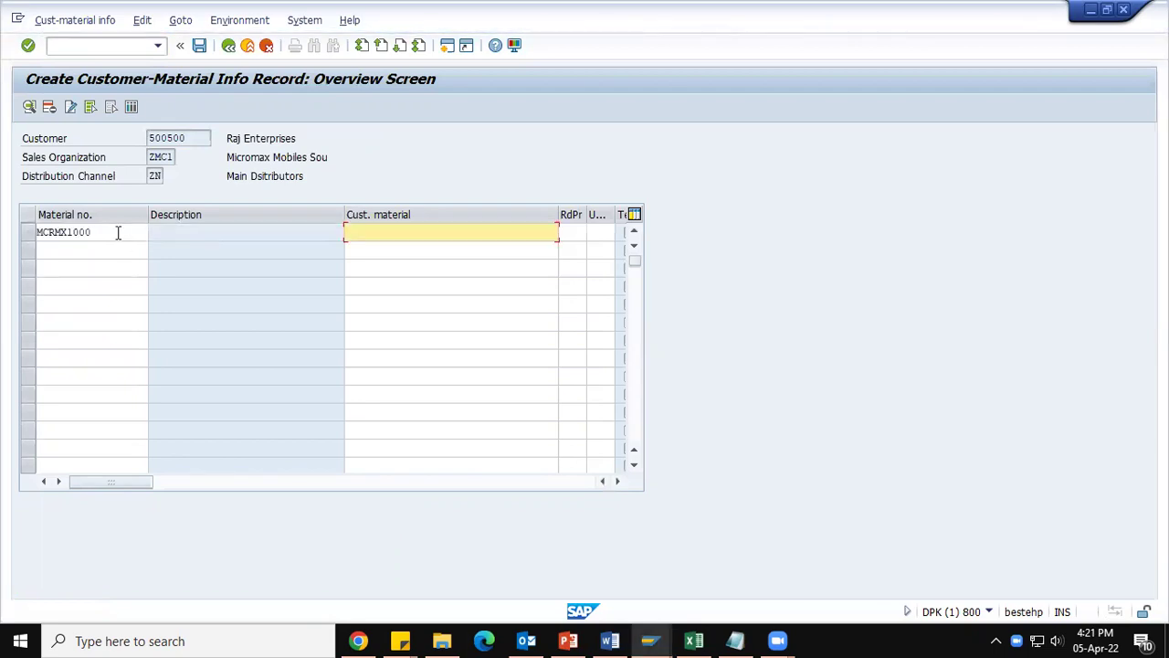
{"action": "type", "text": "R"}
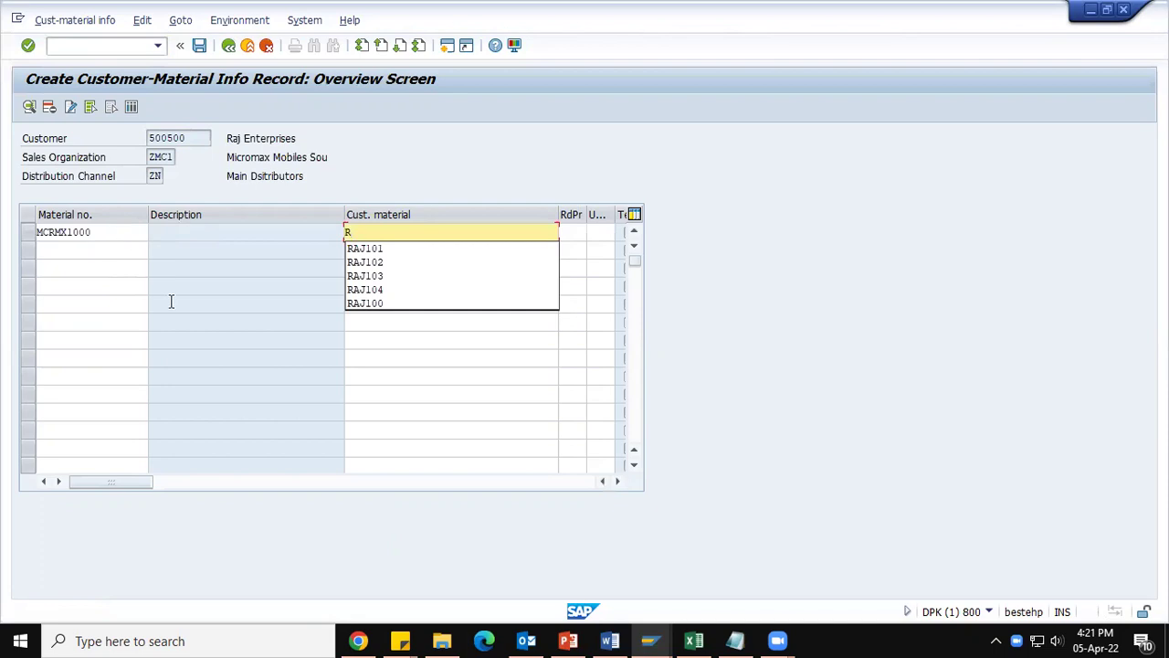
{"action": "left_click", "coordinate": [364, 304]}
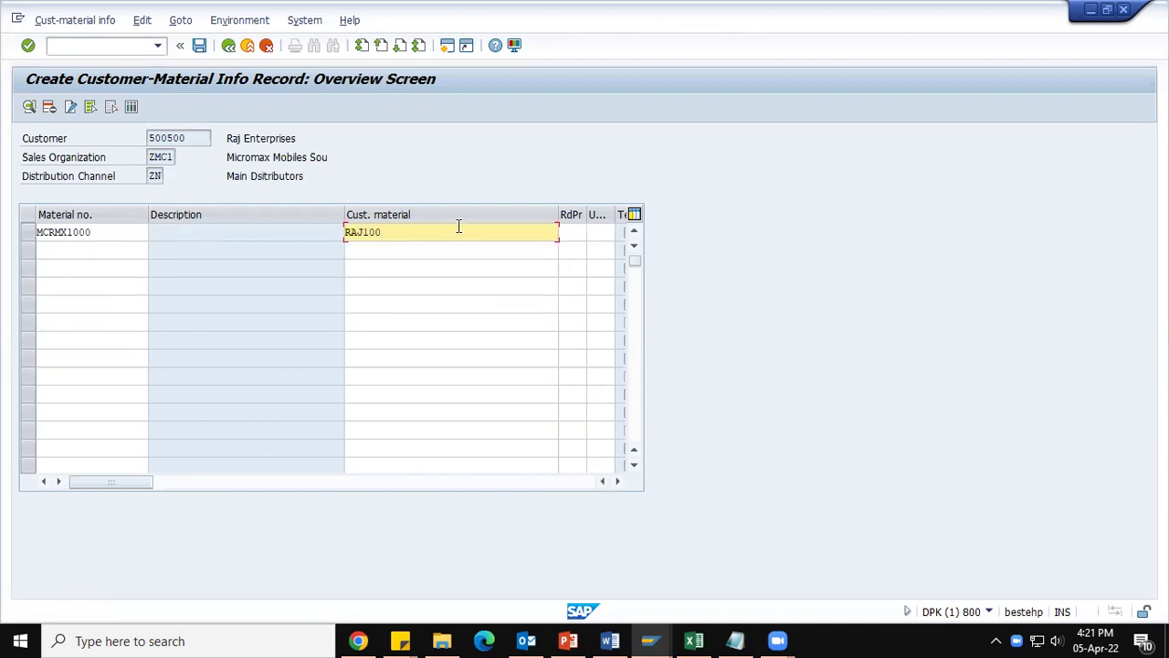
{"action": "key", "text": "Return"}
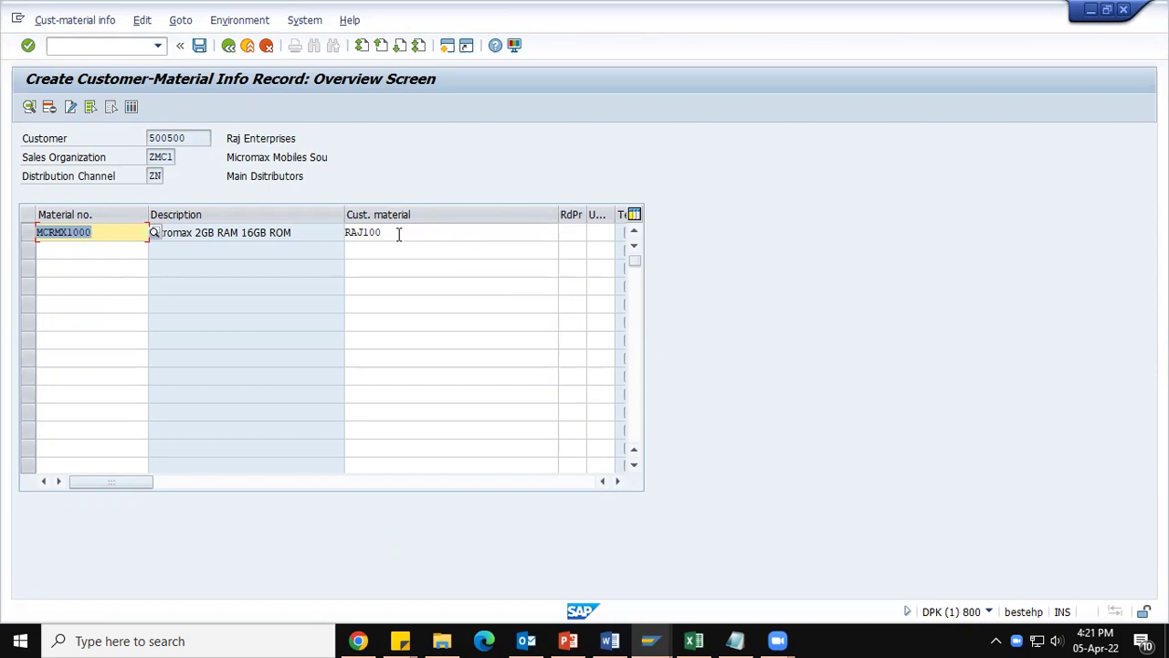
{"action": "left_click", "coordinate": [398, 234]}
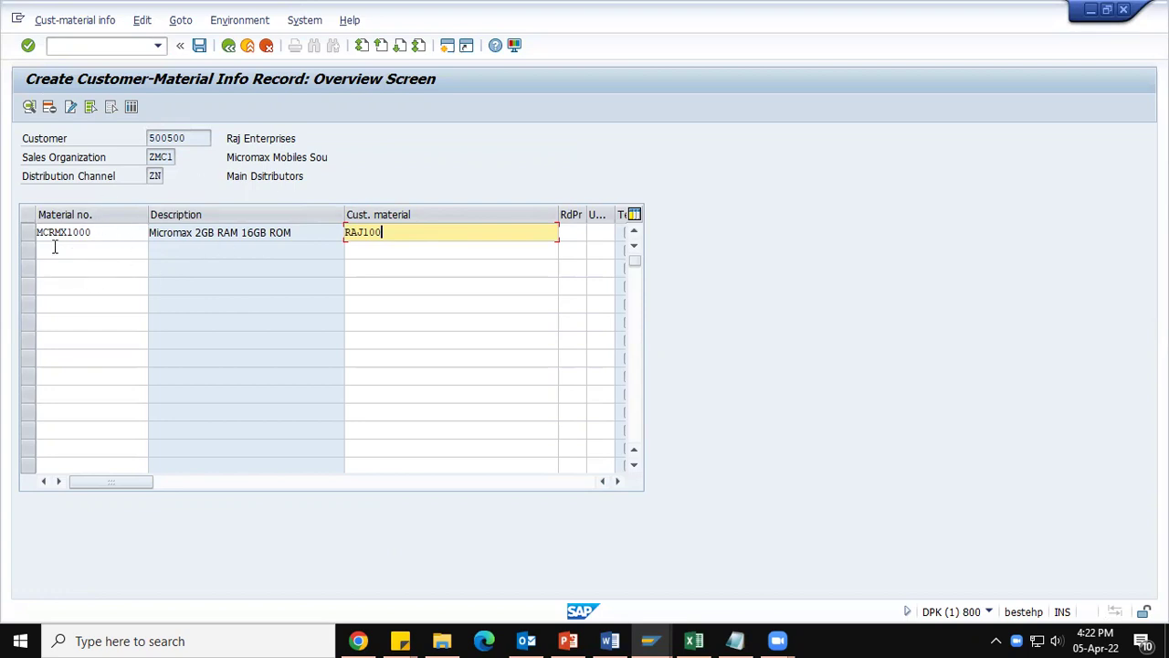
Step: Open the item details of the MCRMX1000 row
{"action": "left_click", "coordinate": [28, 234]}
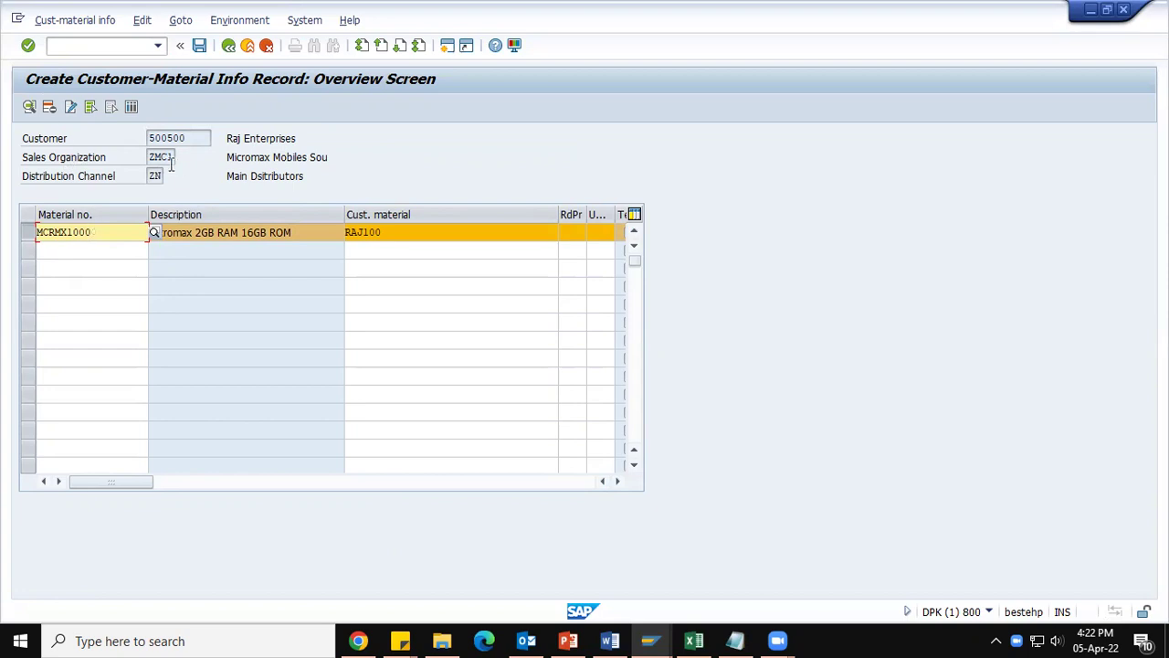
{"action": "left_click", "coordinate": [28, 107]}
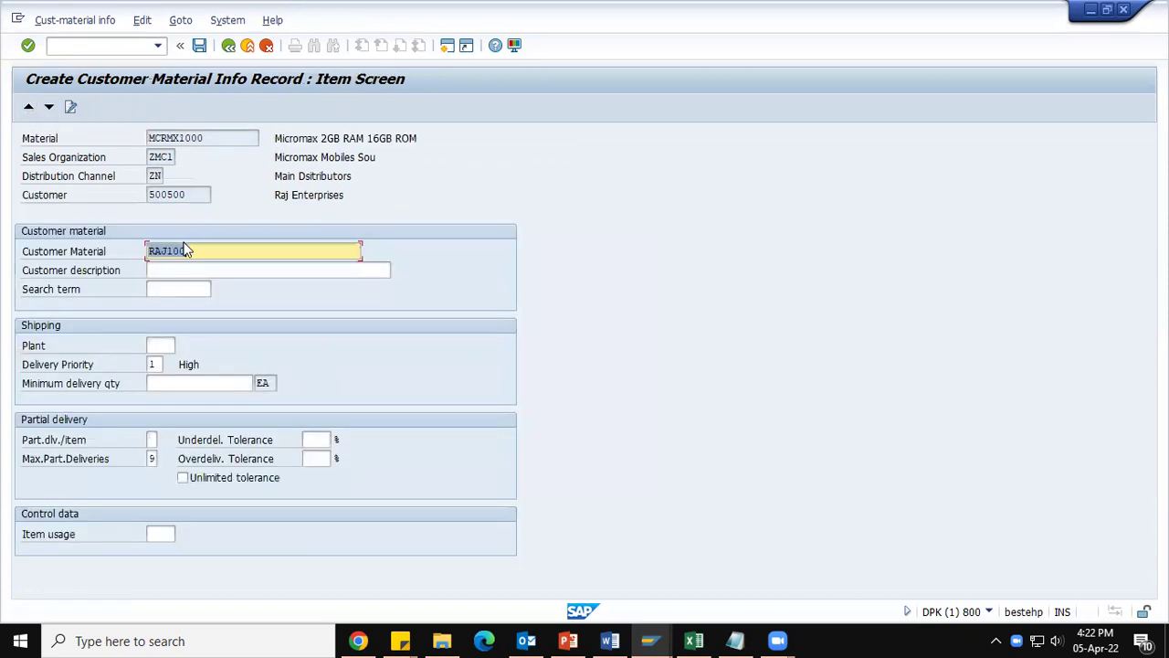
{"action": "left_click", "coordinate": [209, 252]}
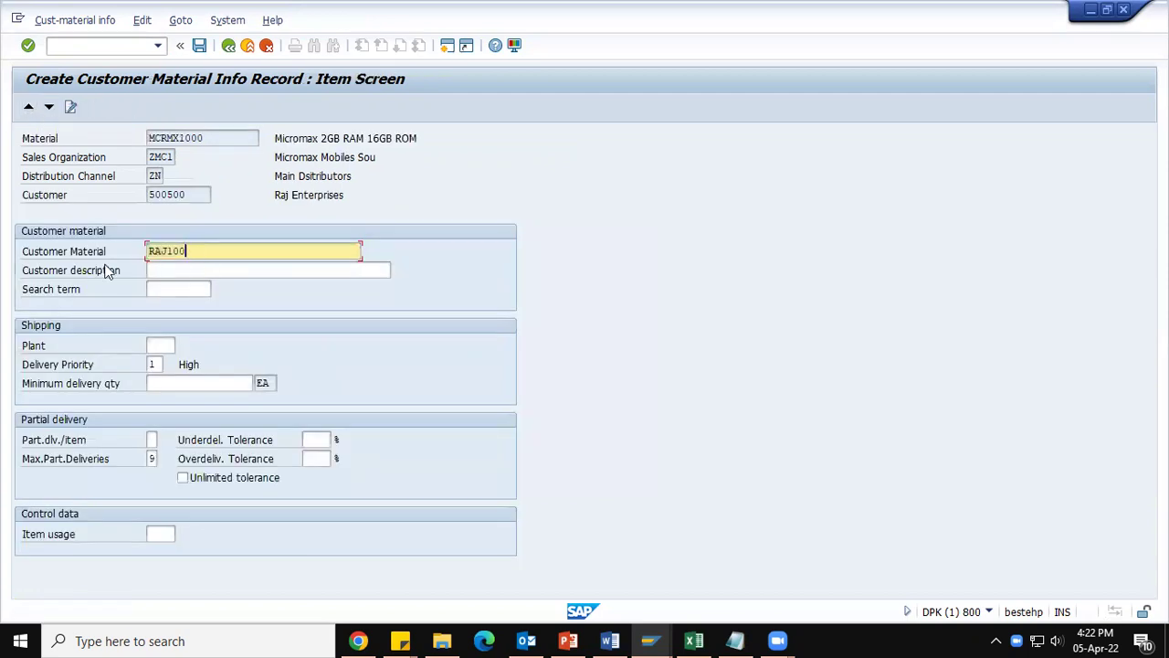
Step: Enter PECSO MOBILES as the customer description and PECSO as the search term
{"action": "left_click", "coordinate": [162, 270]}
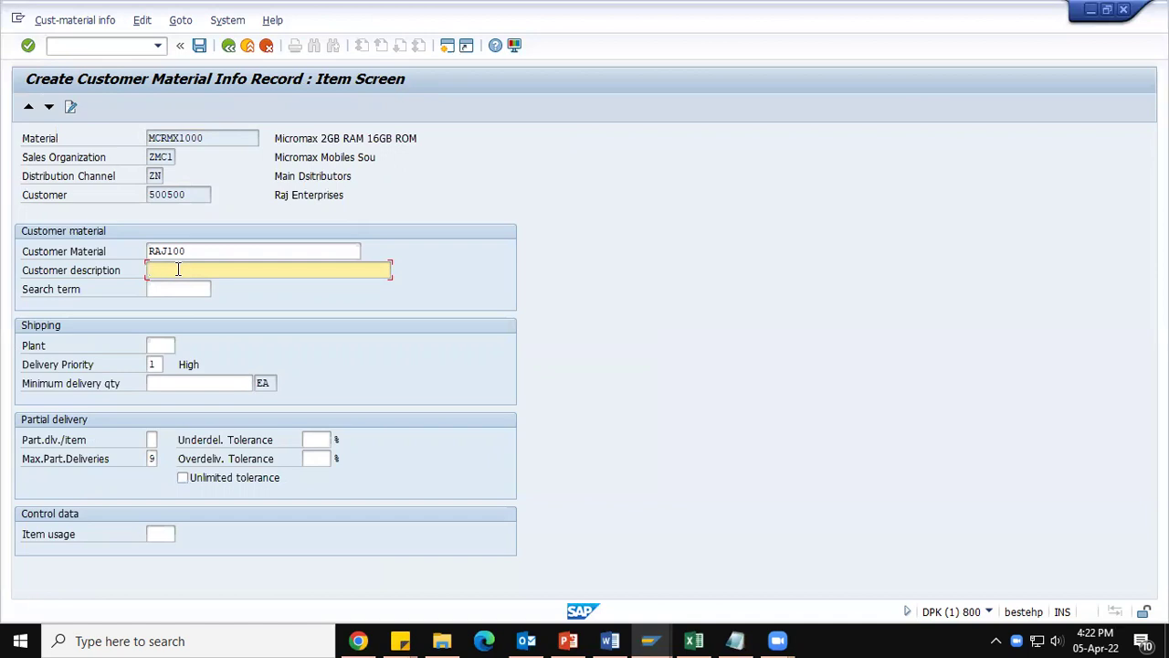
{"action": "type", "text": "pec"}
{"action": "key", "text": "BackSpace"}
{"action": "type", "text": "pe"}
{"action": "key", "text": "BackSpace"}
{"action": "key", "text": "BackSpace"}
{"action": "type", "text": "PECSC MOBILES"}
{"action": "key", "text": "Tab"}
{"action": "type", "text": "PECSO"}
{"action": "key", "text": "Tab"}
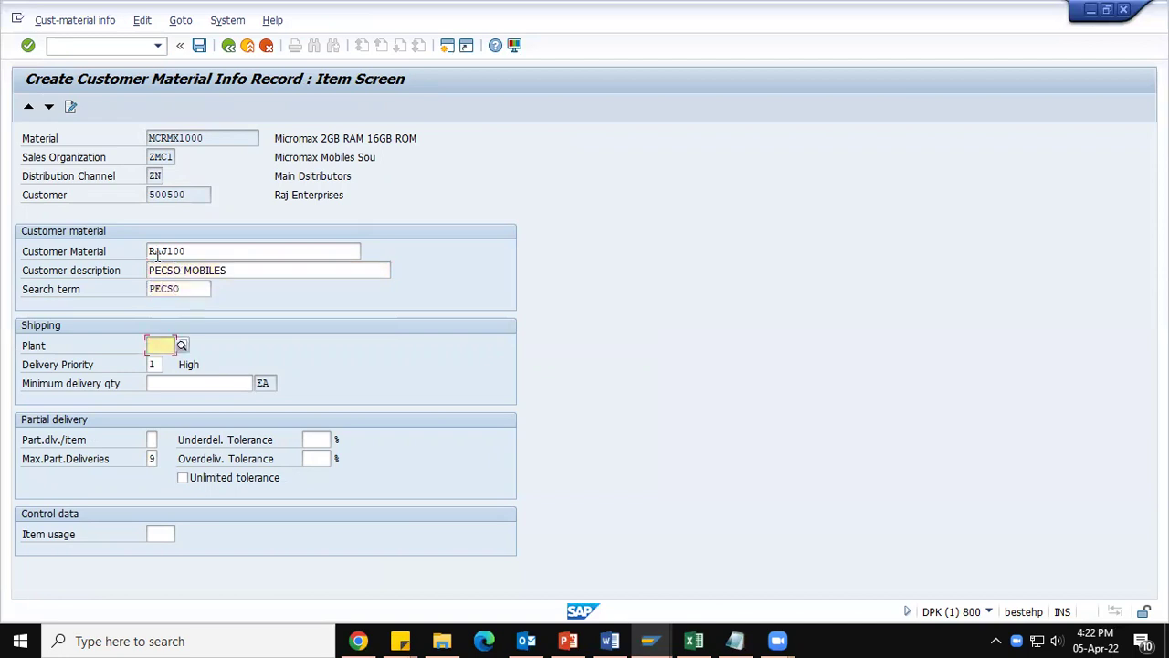
Step: Set the shipping plant to ZM10 and the minimum delivery quantity to 25
{"action": "left_click", "coordinate": [170, 351]}
{"action": "left_click", "coordinate": [177, 362]}
{"action": "left_click", "coordinate": [164, 388]}
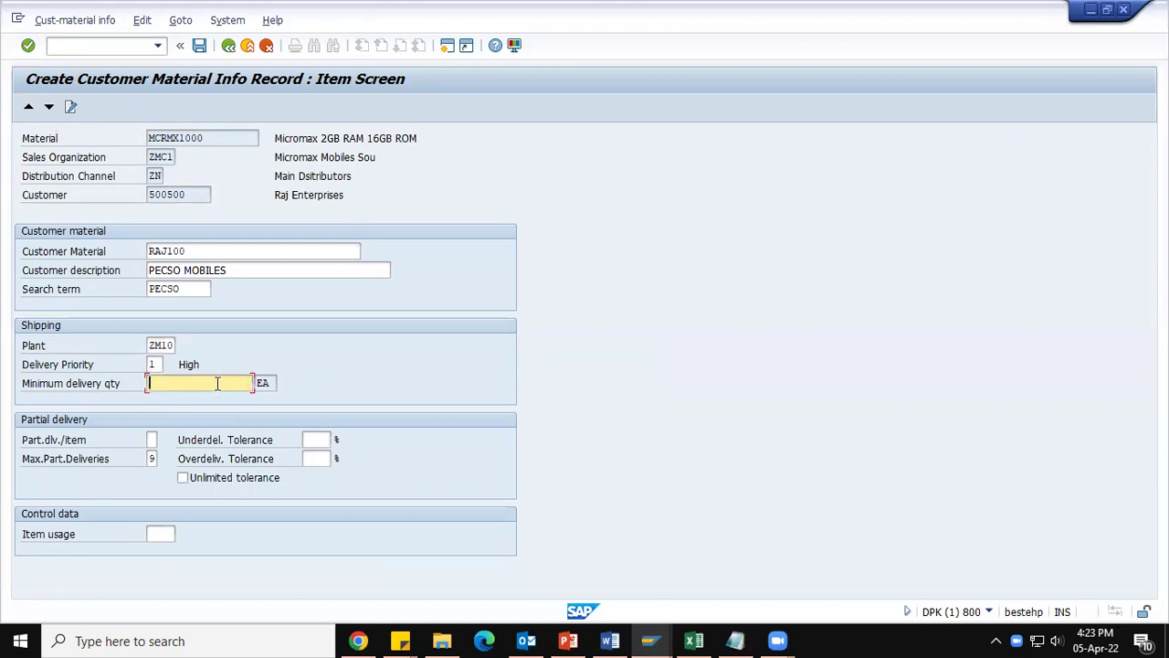
{"action": "type", "text": "25"}
Step: Choose 05 (2 Day) as the delivery priority from the value list and confirm the item data
{"action": "left_click", "coordinate": [154, 363]}
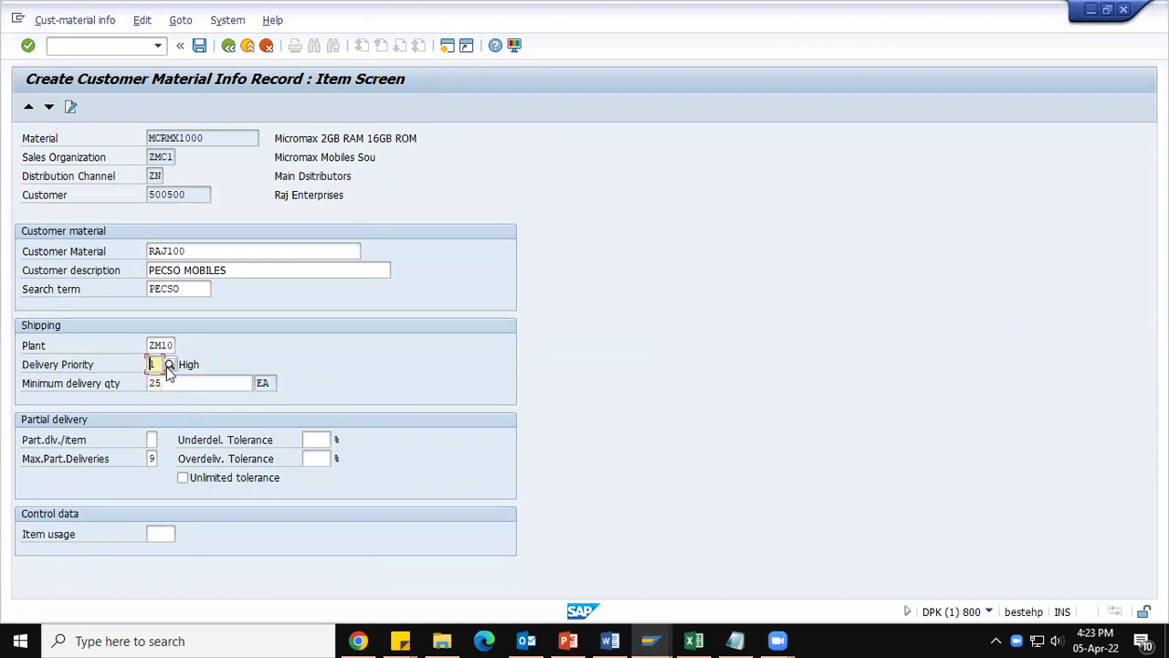
{"action": "left_click", "coordinate": [168, 365]}
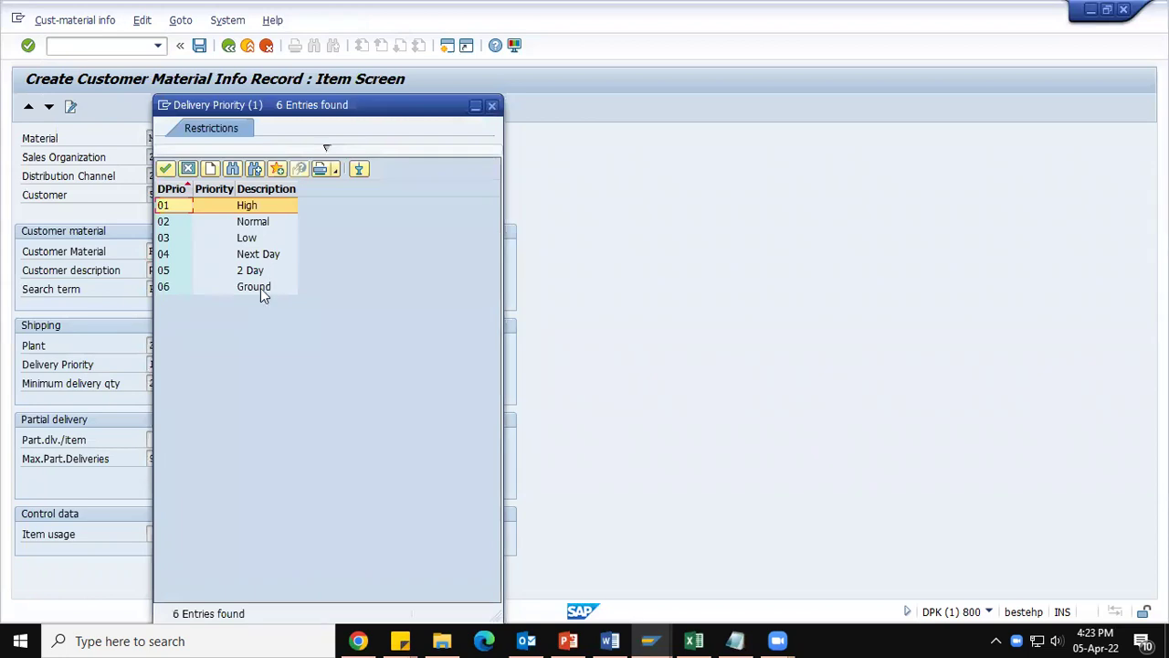
{"action": "double_click", "coordinate": [256, 274]}
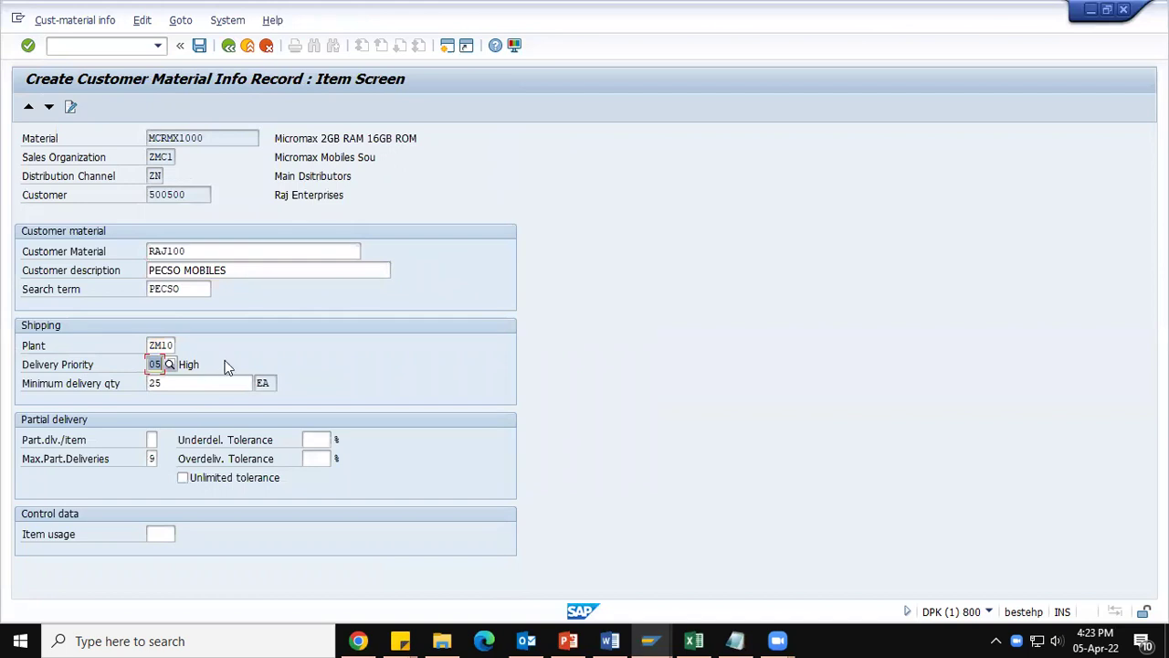
{"action": "key", "text": "Return"}
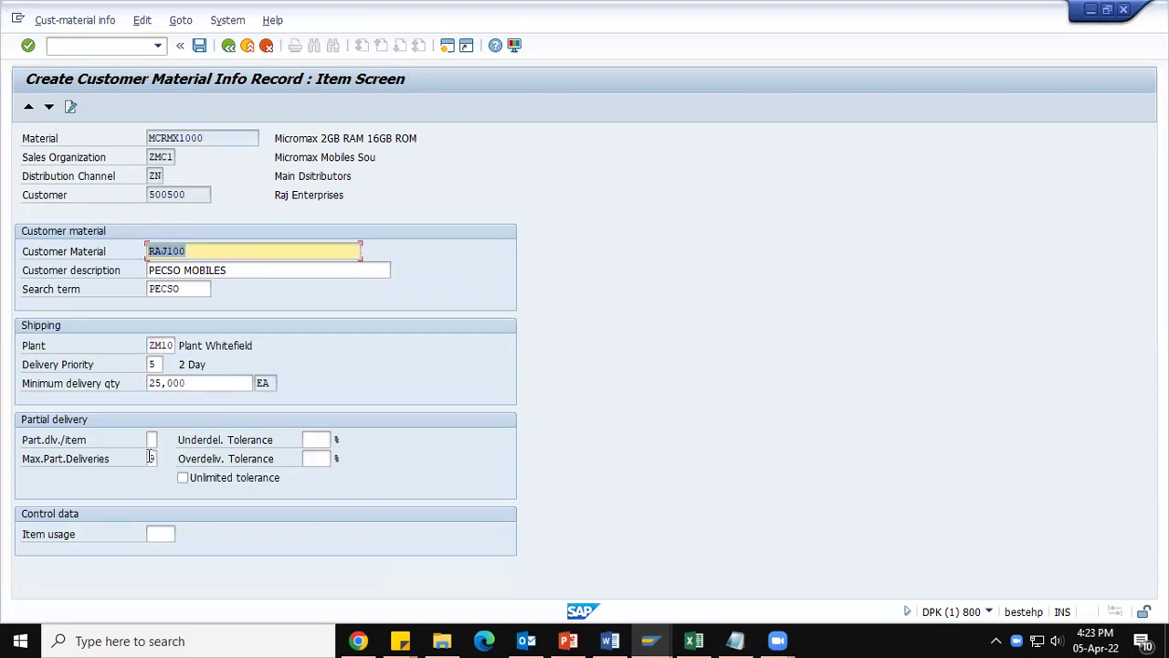
Step: Open customer display XD03 in a new session and try to display the customer with company code and division left blank
{"action": "left_click", "coordinate": [115, 43]}
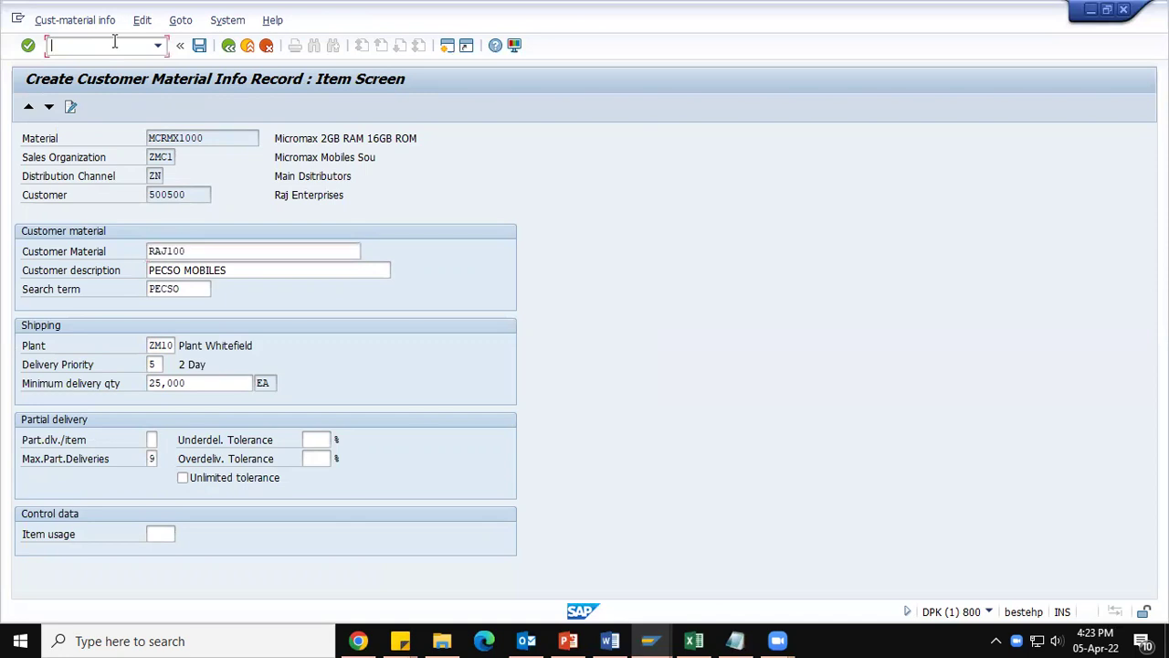
{"action": "type", "text": "/OXD03"}
{"action": "key", "text": "Return"}
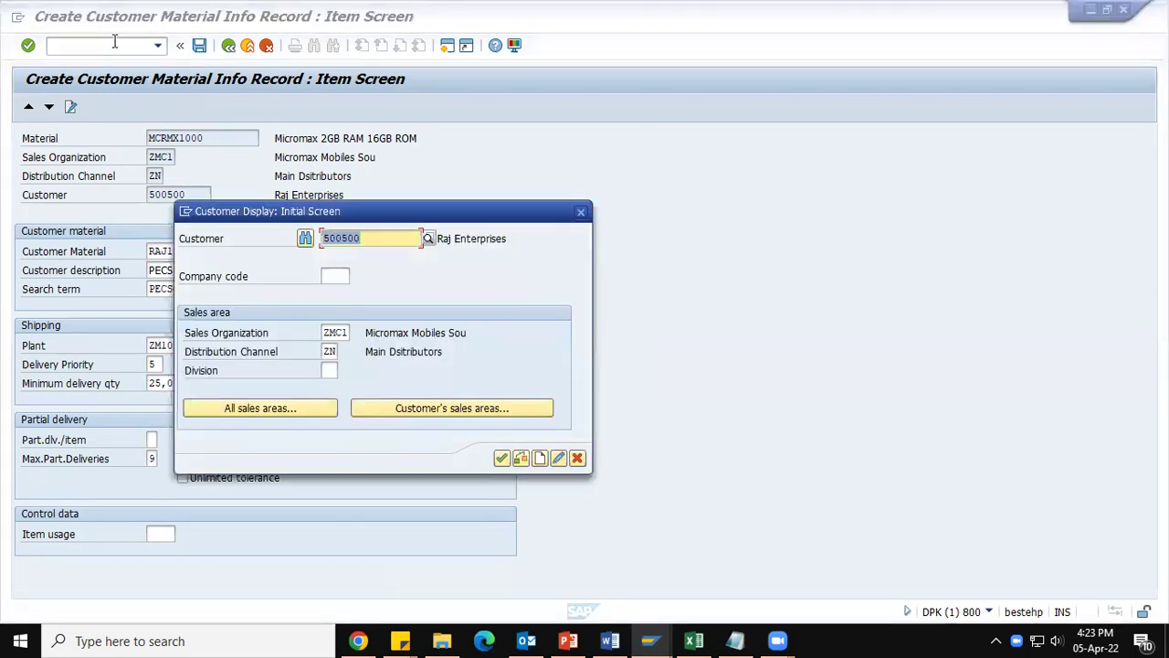
{"action": "key", "text": "Return"}
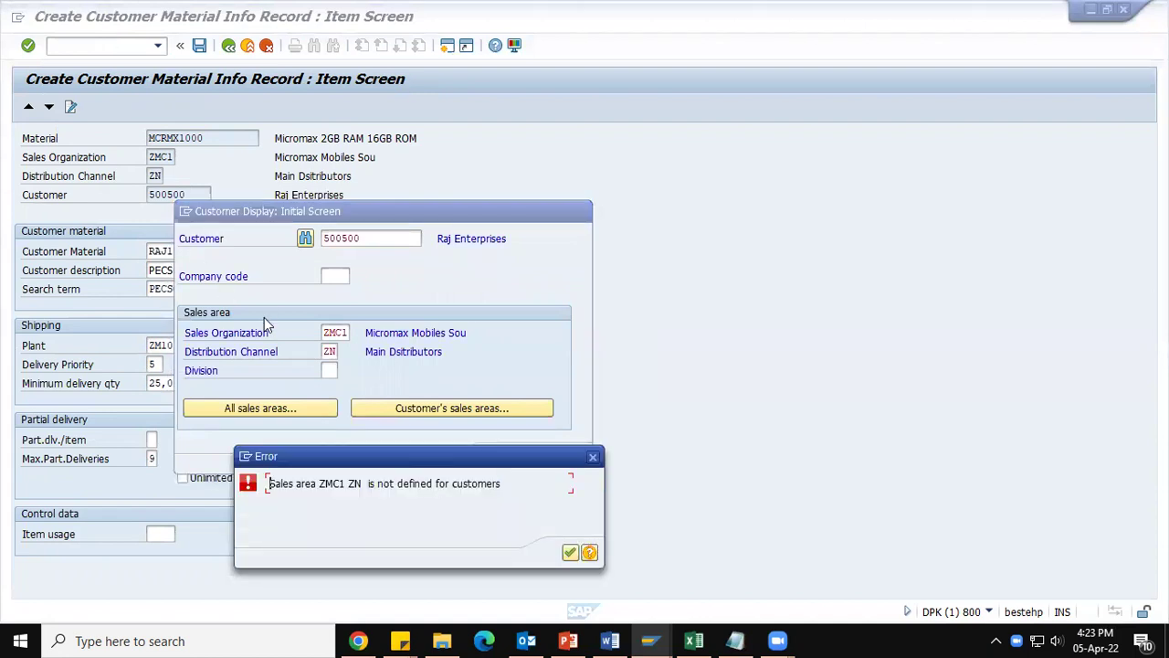
{"action": "left_click", "coordinate": [570, 553]}
Step: Enter company code ZMC1 and division ZN for the customer and display its general data
{"action": "left_click", "coordinate": [337, 276]}
{"action": "left_click", "coordinate": [336, 276]}
{"action": "left_click", "coordinate": [345, 295]}
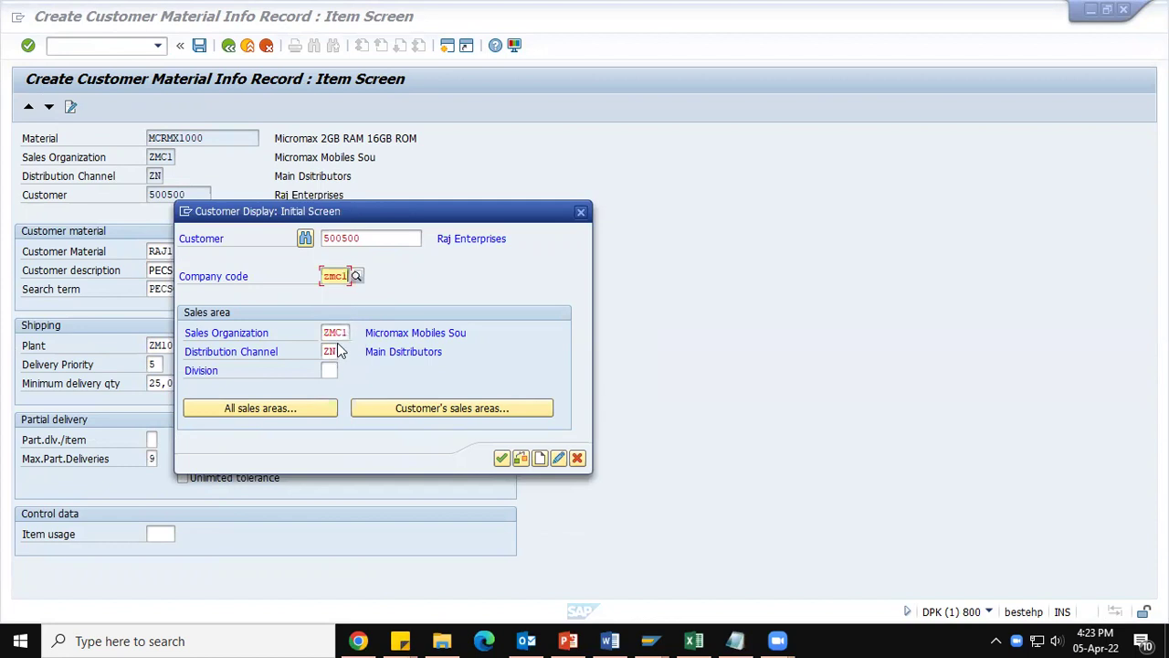
{"action": "left_click", "coordinate": [333, 370]}
{"action": "left_click", "coordinate": [333, 370]}
{"action": "left_click", "coordinate": [342, 402]}
{"action": "left_click", "coordinate": [502, 458]}
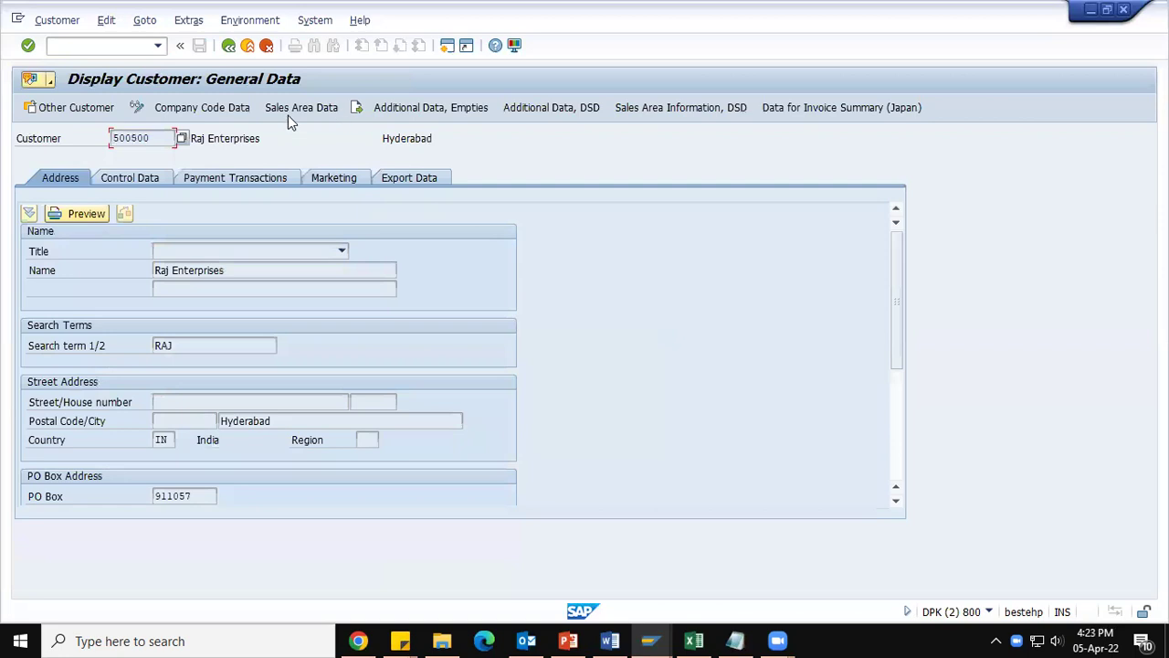
Step: Examine the delivery priority and delivering plant in the shipping section of the customer's sales area data
{"action": "left_click", "coordinate": [288, 111]}
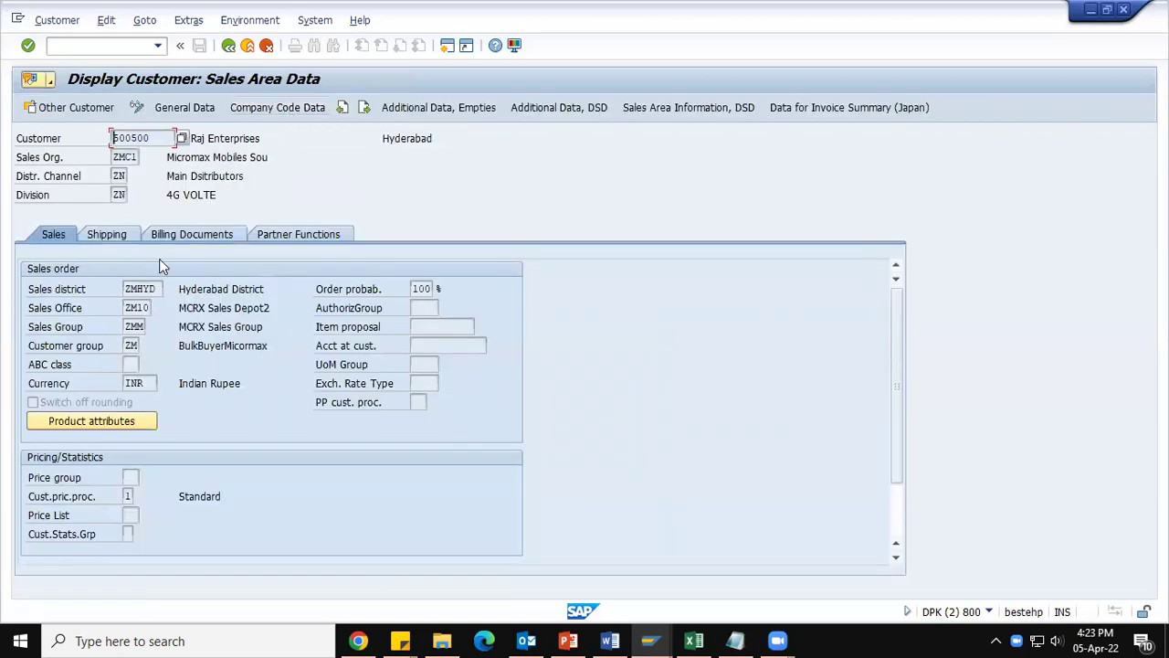
{"action": "left_click", "coordinate": [114, 236]}
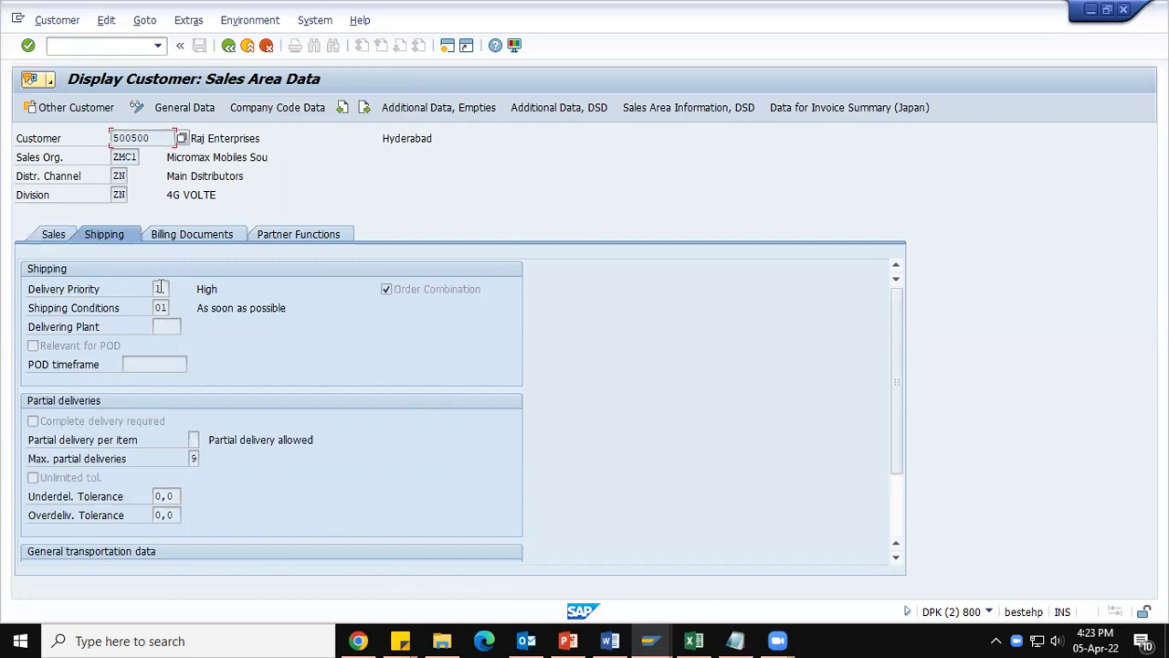
{"action": "left_click", "coordinate": [167, 327]}
Step: Open material display MM03 in a new session and call up the view selection for material MCRMX1000
{"action": "left_click", "coordinate": [102, 46]}
{"action": "type", "text": "/oMM03"}
{"action": "key", "text": "Return"}
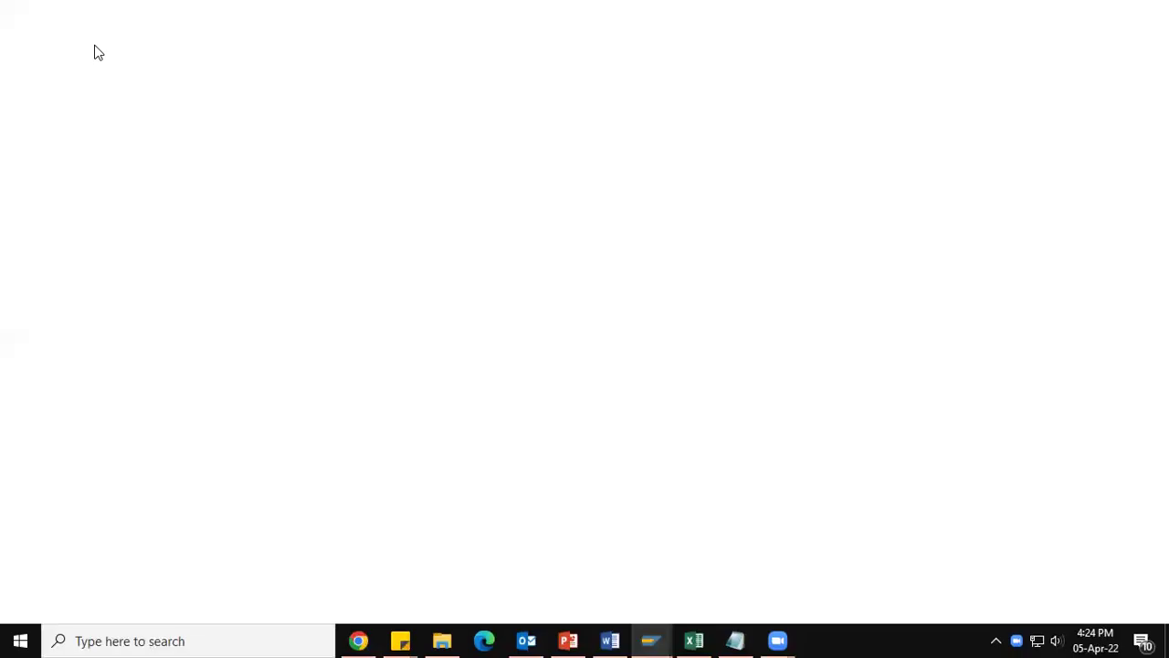
{"action": "key", "text": "BackSpace"}
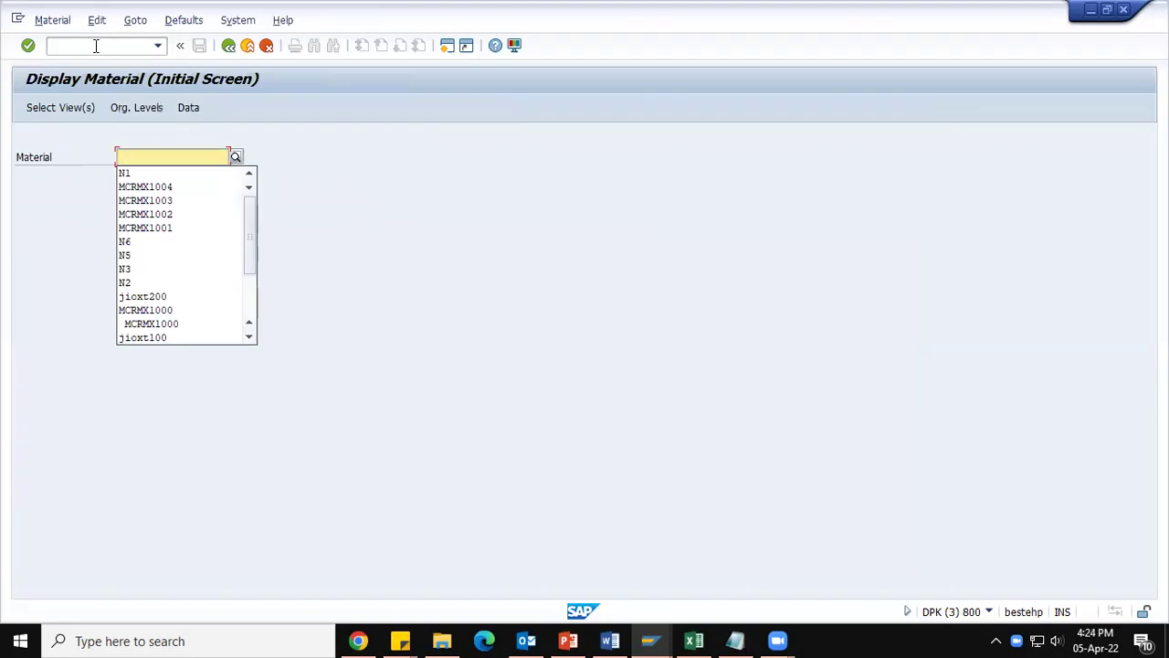
{"action": "left_click", "coordinate": [202, 309]}
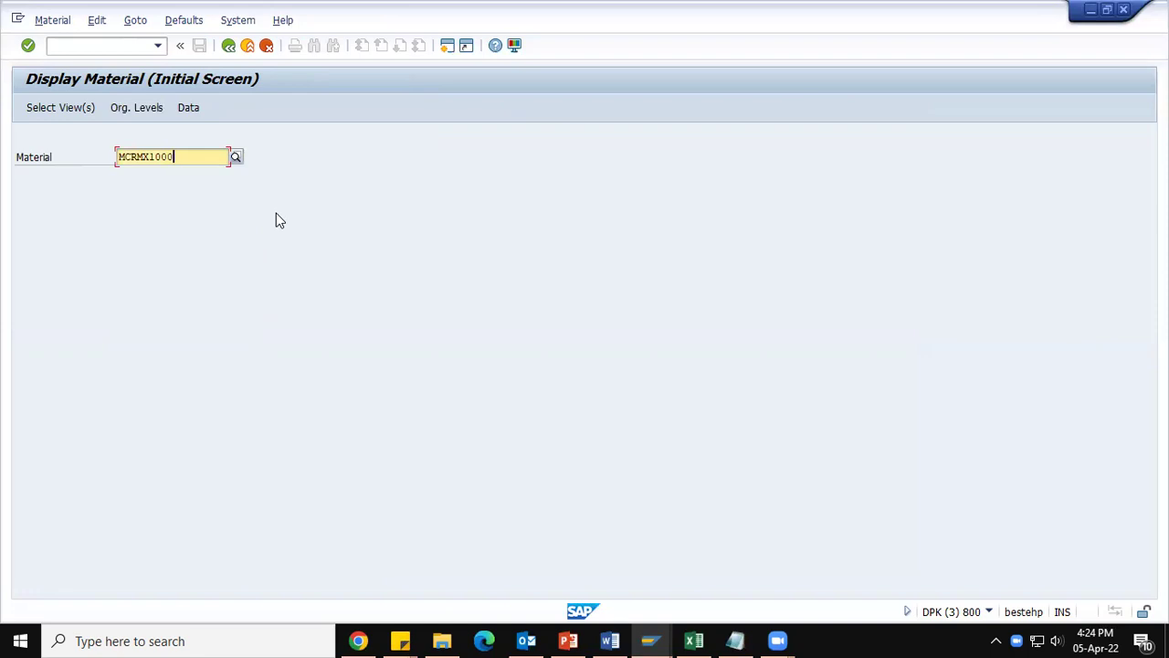
{"action": "key", "text": "Return"}
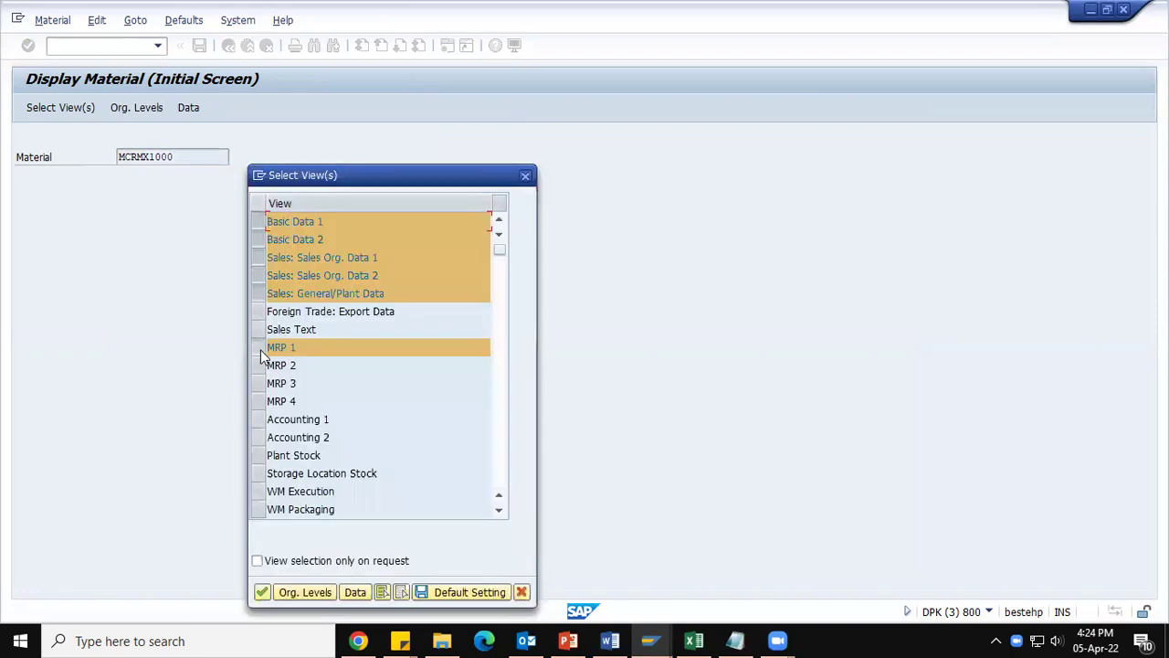
Step: Deselect the MRP 1 view and display the material for sales organization ZMC1 and distribution channel ZN
{"action": "left_click", "coordinate": [260, 351]}
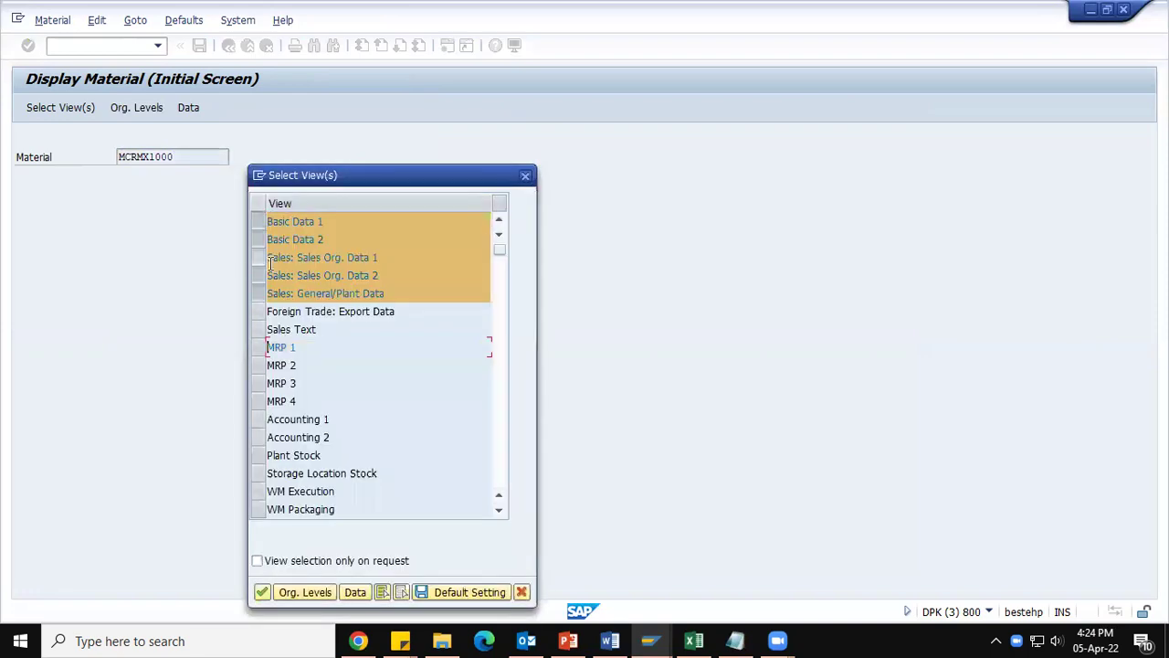
{"action": "left_click", "coordinate": [261, 592]}
{"action": "key", "text": "BackSpace"}
{"action": "left_click", "coordinate": [285, 222]}
{"action": "left_click", "coordinate": [283, 222]}
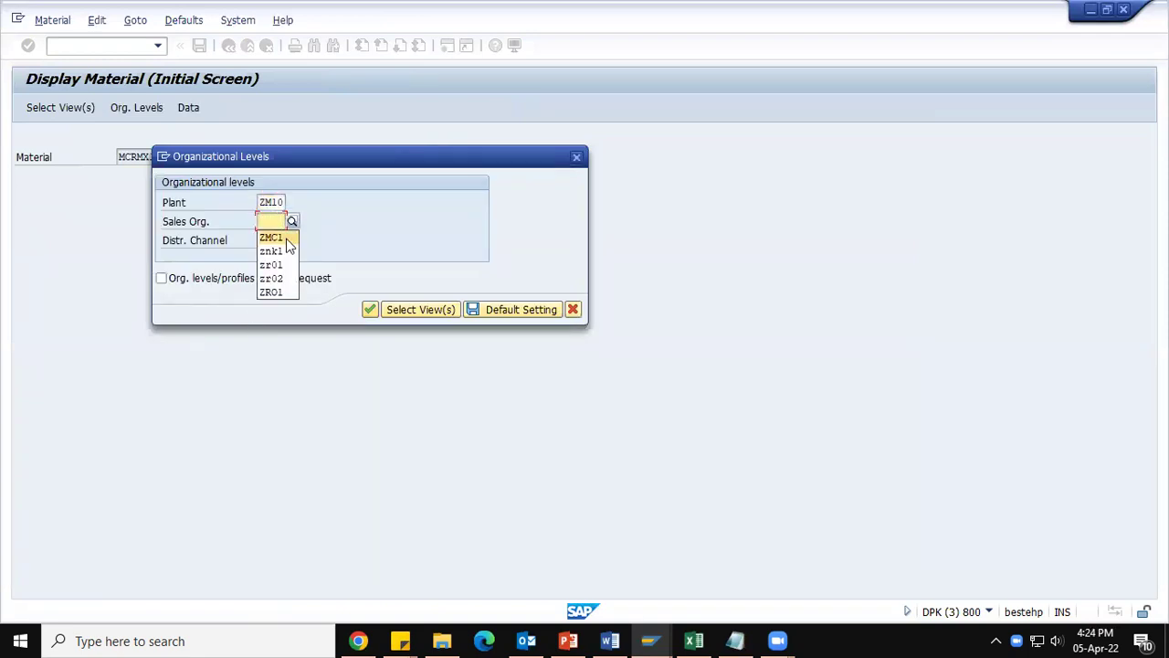
{"action": "left_click", "coordinate": [286, 240]}
{"action": "left_click", "coordinate": [269, 240]}
{"action": "left_click", "coordinate": [270, 254]}
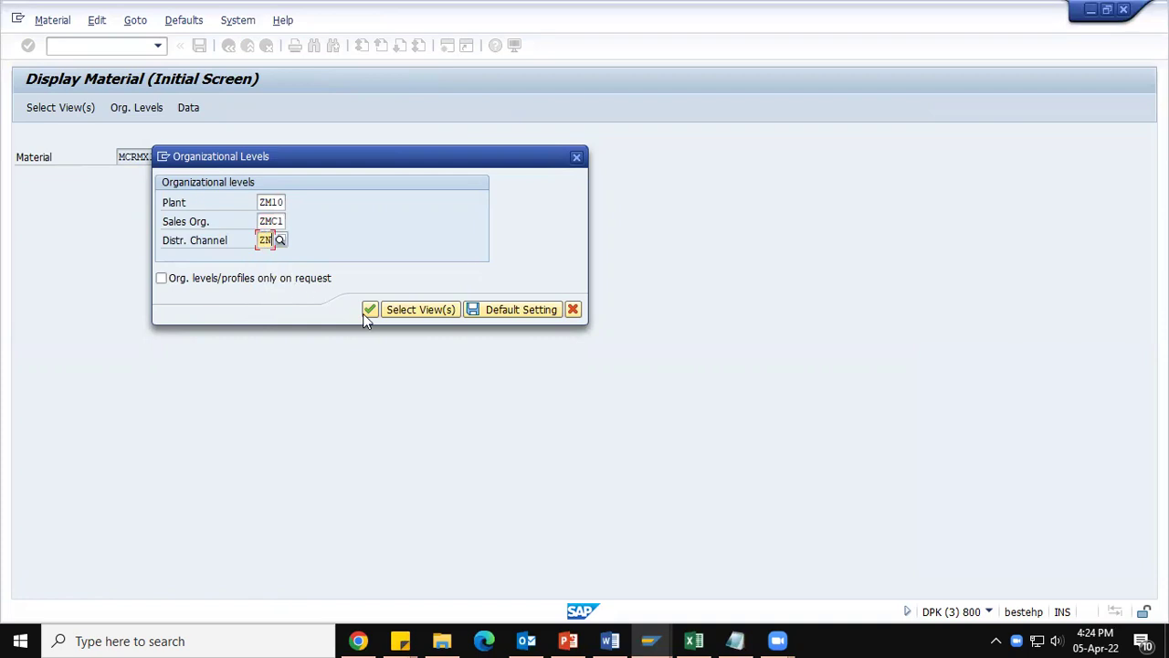
{"action": "left_click", "coordinate": [368, 310]}
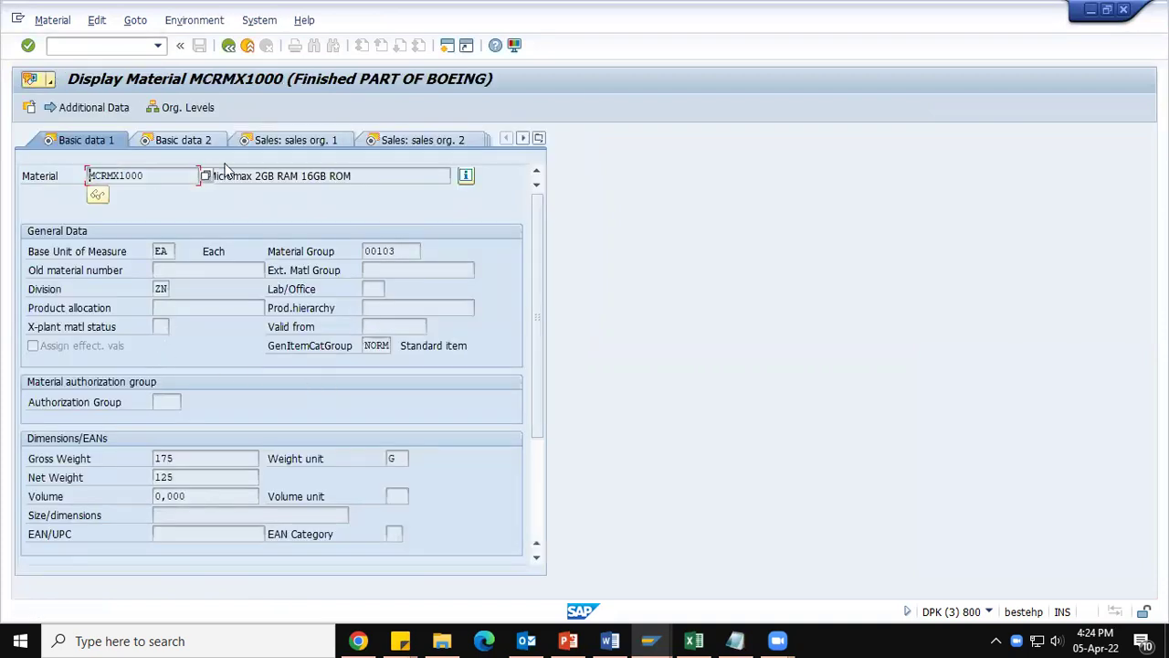
Step: Check the delivering plant in the material's sales organization 1 data and return to the customer-material info record
{"action": "left_click", "coordinate": [270, 139]}
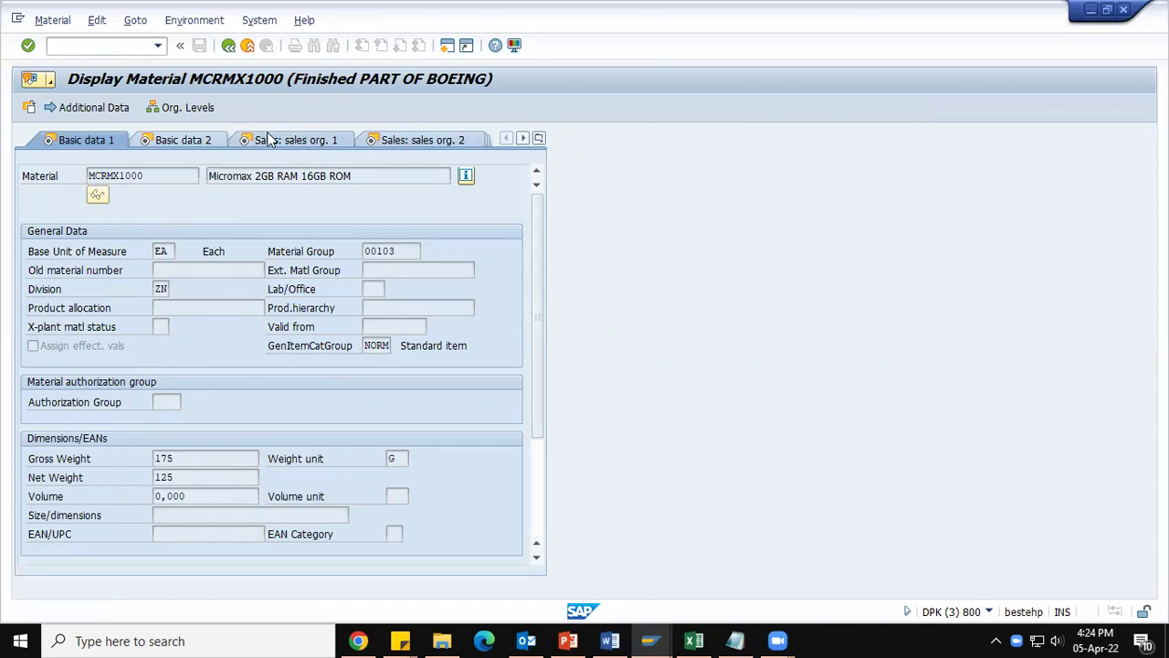
{"action": "left_click", "coordinate": [163, 363]}
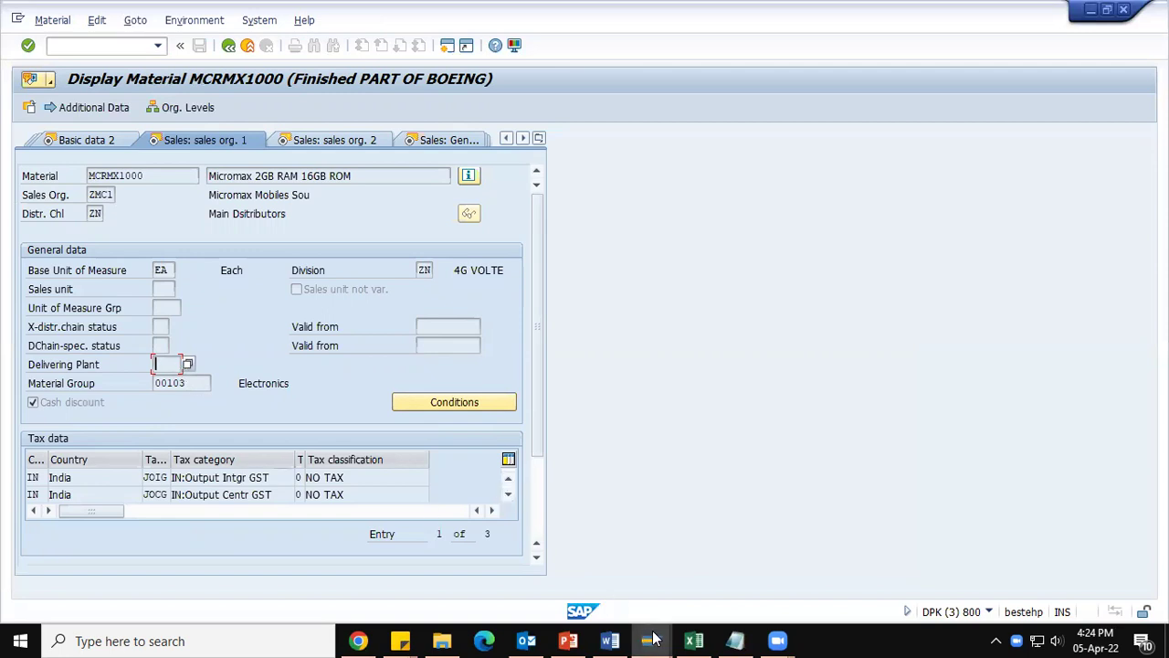
{"action": "mouse_move", "coordinate": [653, 640]}
{"action": "left_click", "coordinate": [550, 567]}
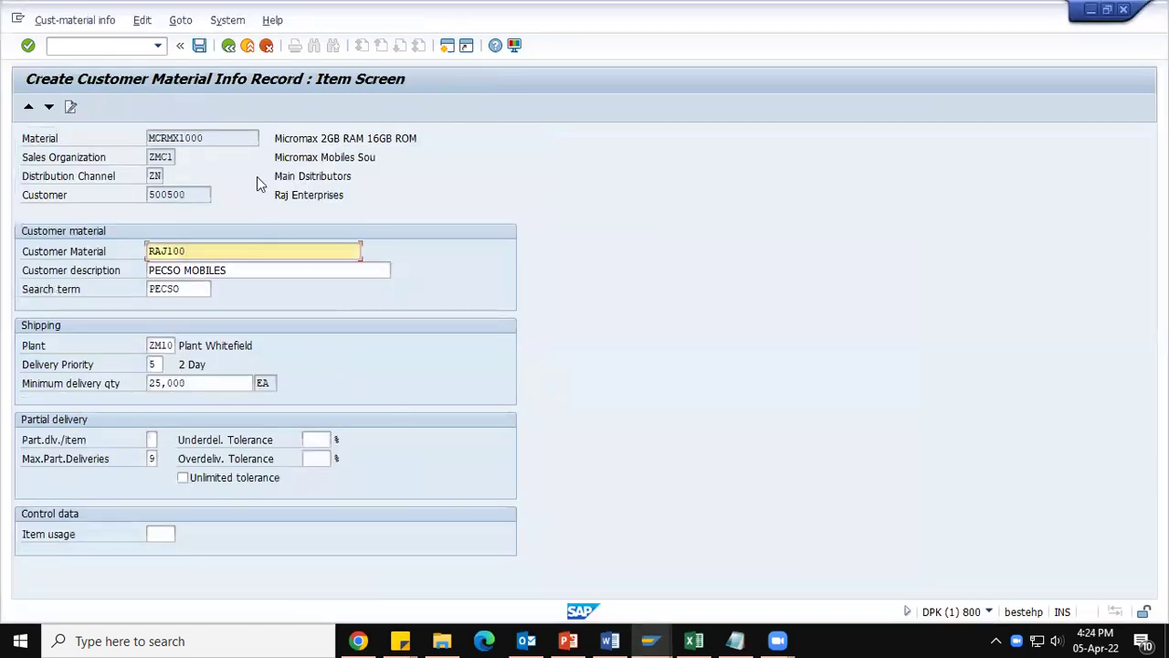
Step: Review the info record overview, reopen the item details for MCRMX1000 and check the minimum delivery quantity
{"action": "left_click", "coordinate": [229, 45]}
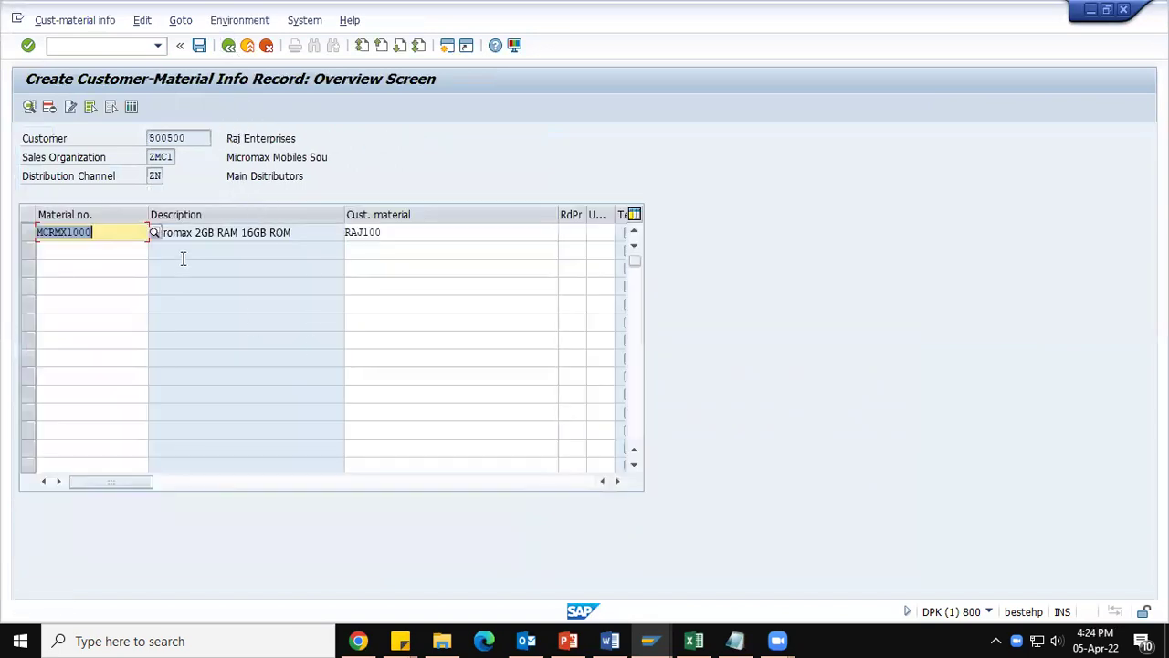
{"action": "left_click", "coordinate": [410, 234]}
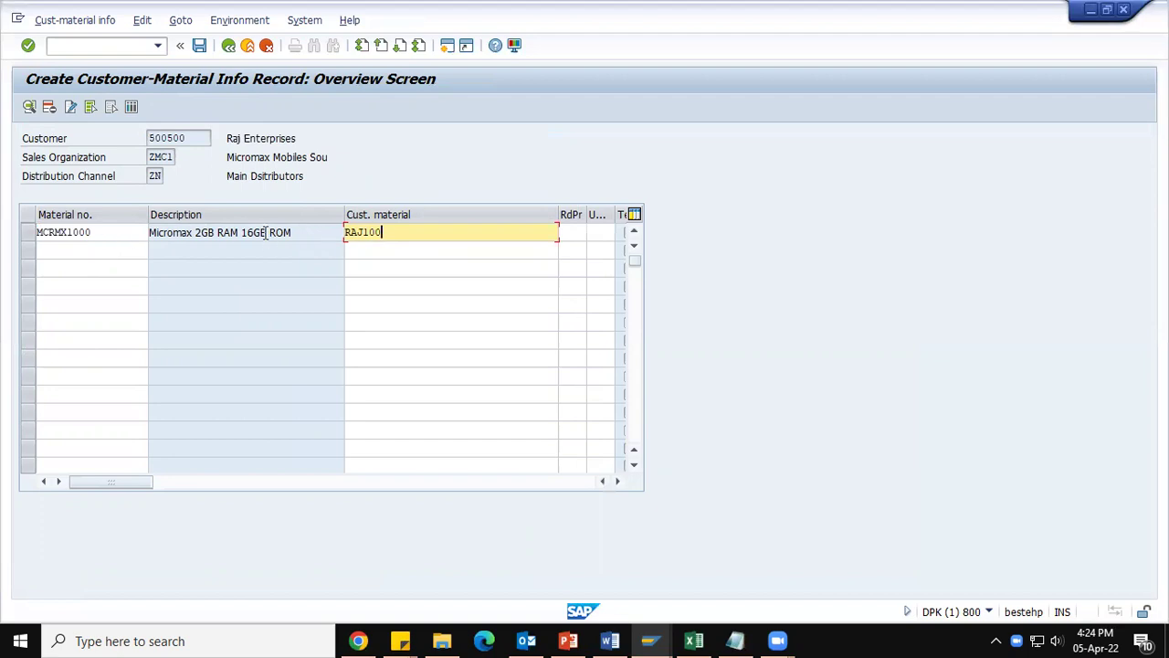
{"action": "left_click", "coordinate": [28, 234]}
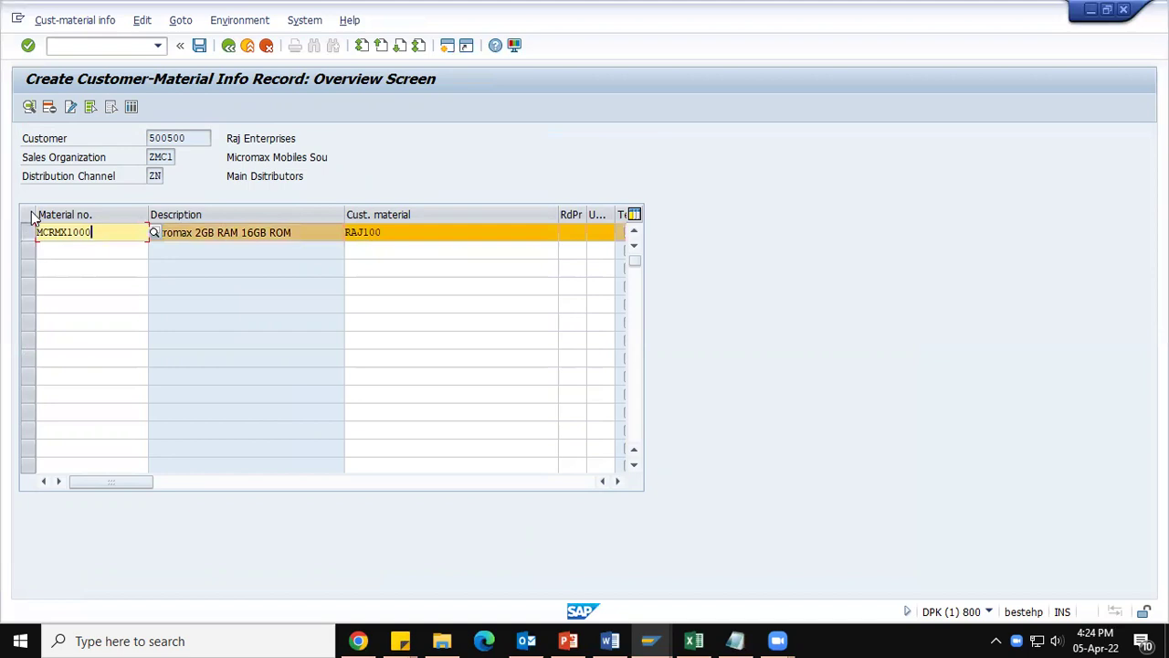
{"action": "left_click", "coordinate": [29, 107]}
{"action": "left_click", "coordinate": [231, 250]}
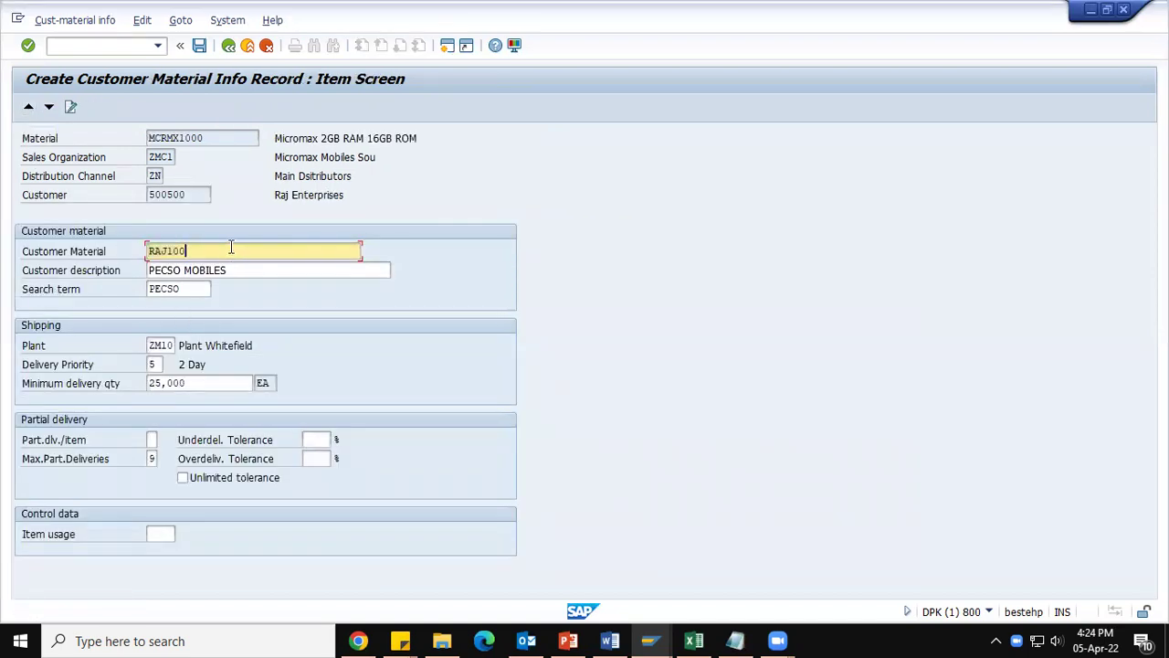
{"action": "left_click", "coordinate": [202, 384]}
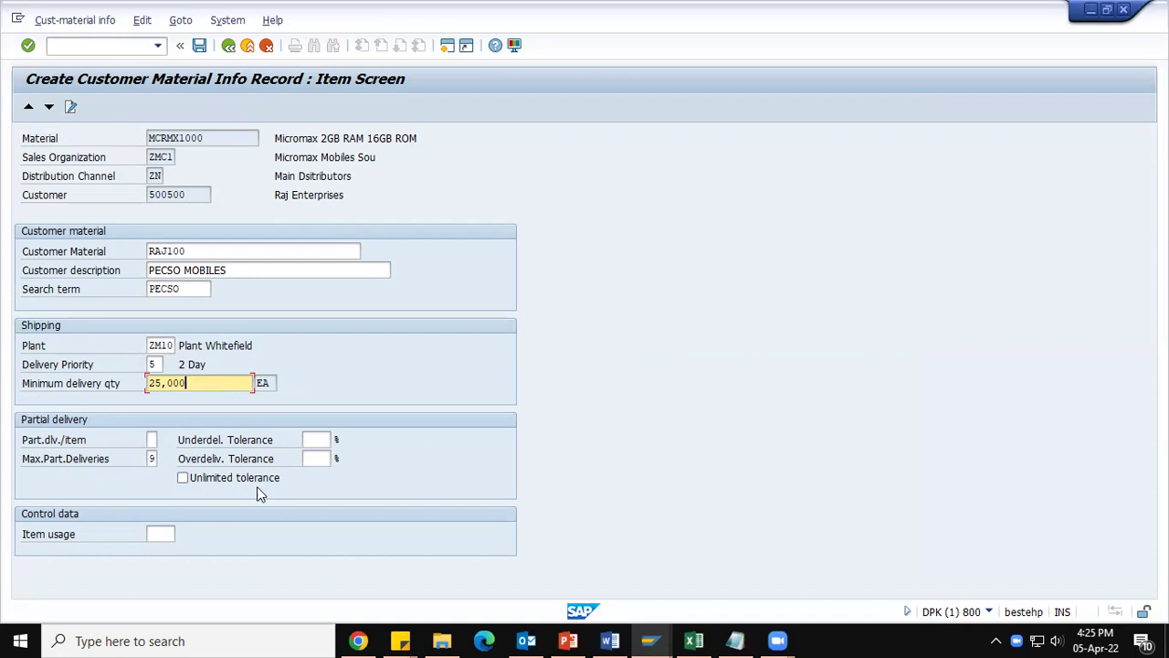
Step: Compare the partial delivery and tolerance settings in the customer's shipping data with those in the info record
{"action": "left_click", "coordinate": [646, 640]}
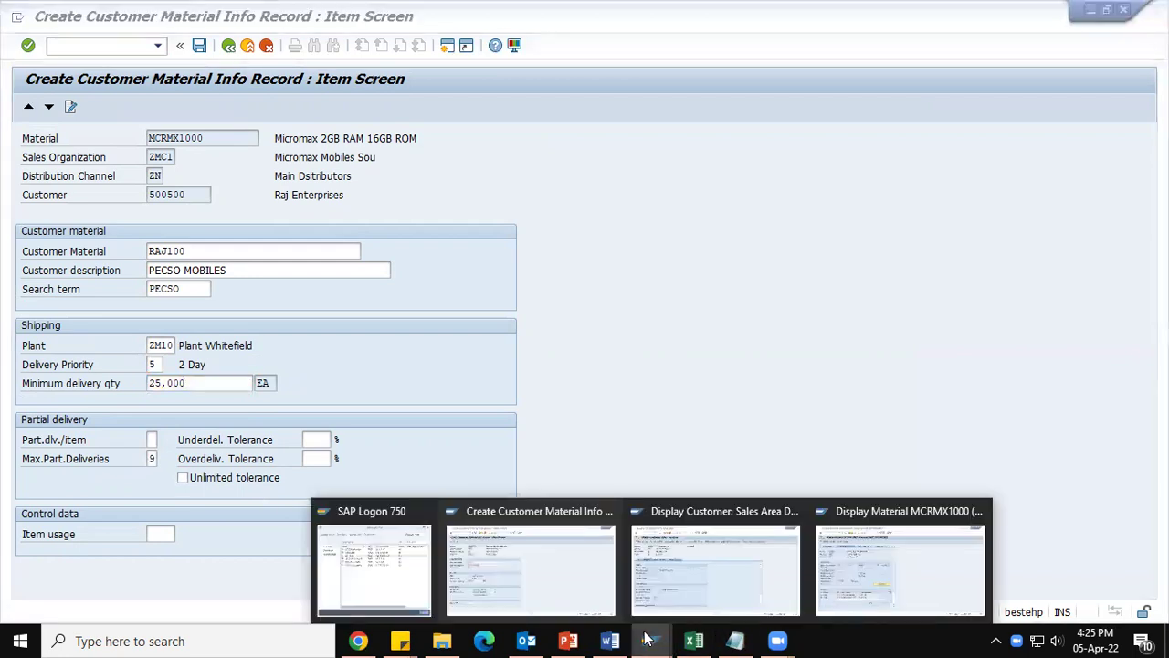
{"action": "left_click", "coordinate": [546, 578]}
{"action": "left_click", "coordinate": [650, 640]}
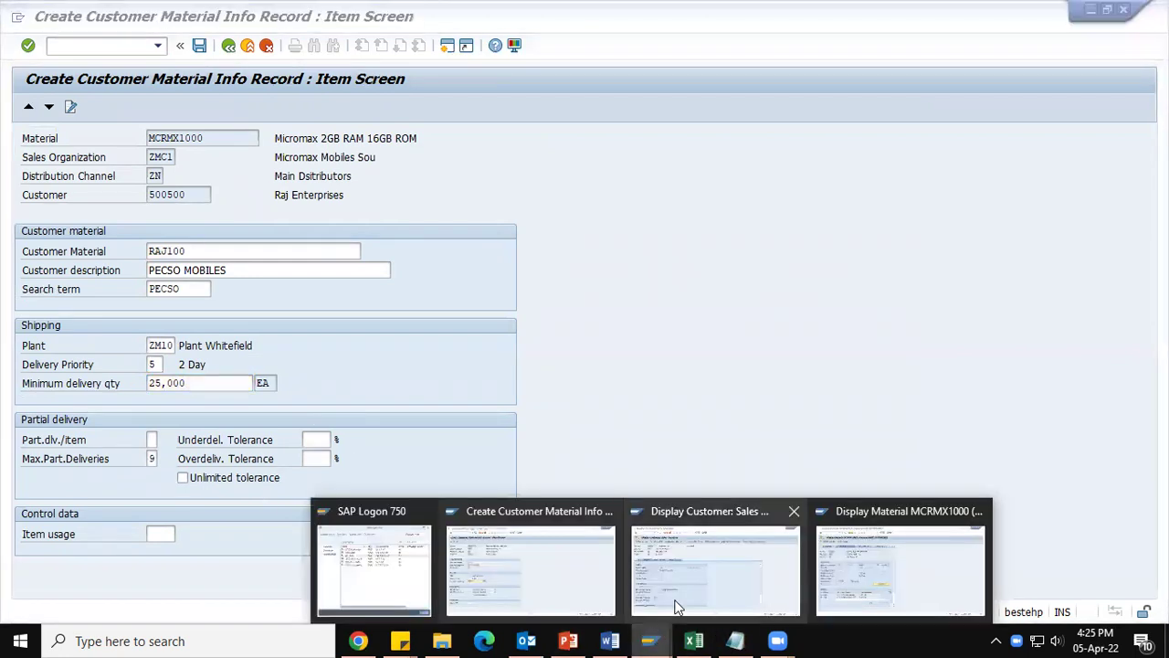
{"action": "left_click", "coordinate": [727, 597]}
{"action": "scroll", "coordinate": [227, 419], "scroll_direction": "down", "scroll_amount": 3}
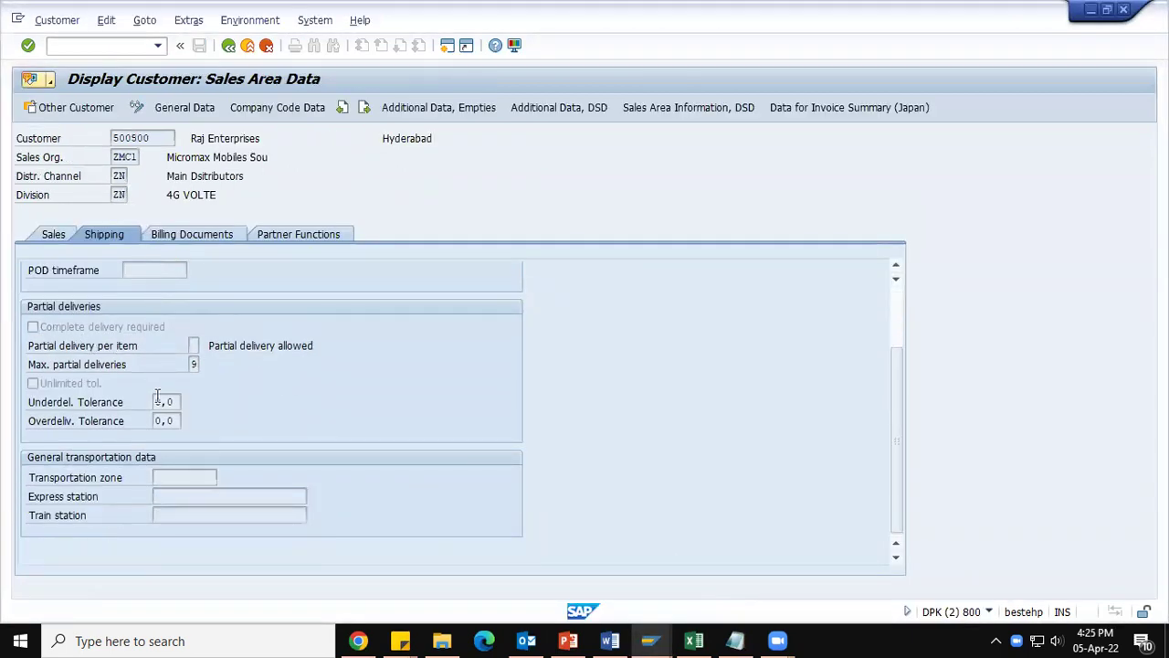
{"action": "key", "text": "alt+Tab"}
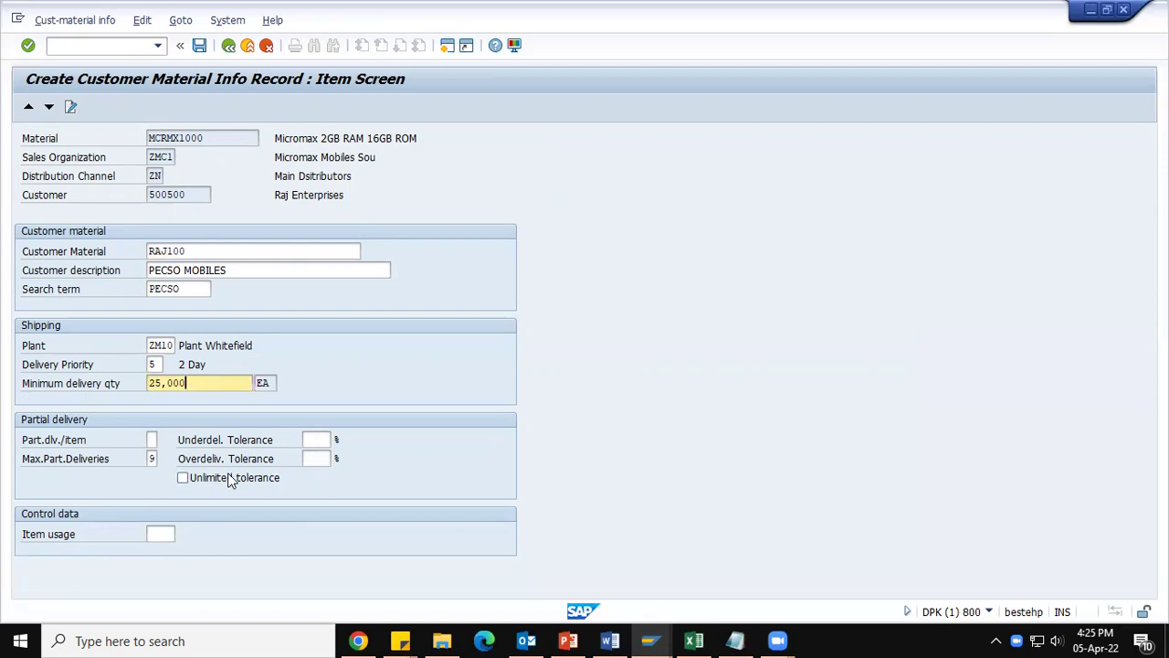
{"action": "key", "text": "alt+Tab"}
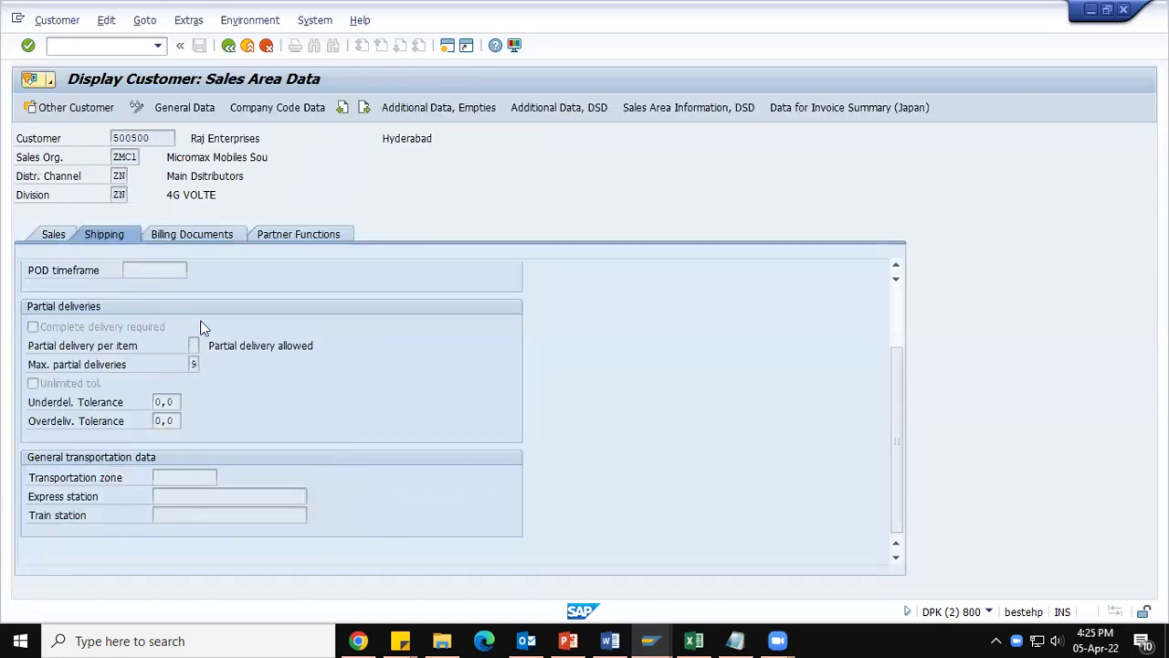
Step: Return to the info record overview and save the customer-material info record
{"action": "key", "text": "alt+Tab"}
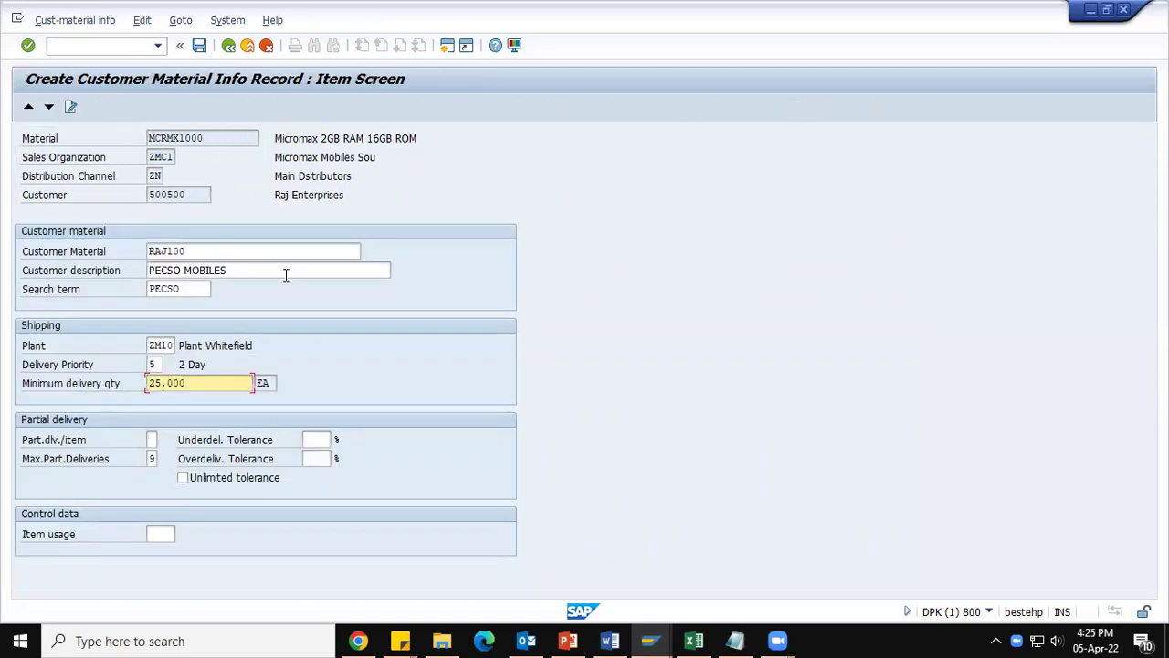
{"action": "left_click", "coordinate": [228, 45]}
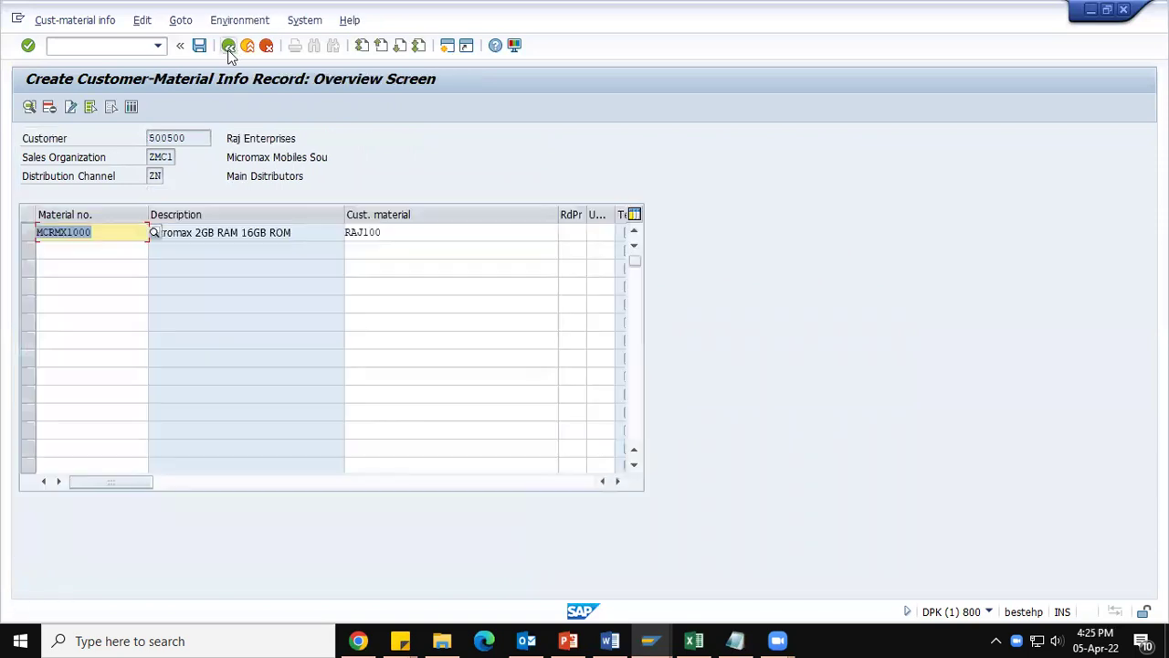
{"action": "left_click", "coordinate": [199, 46]}
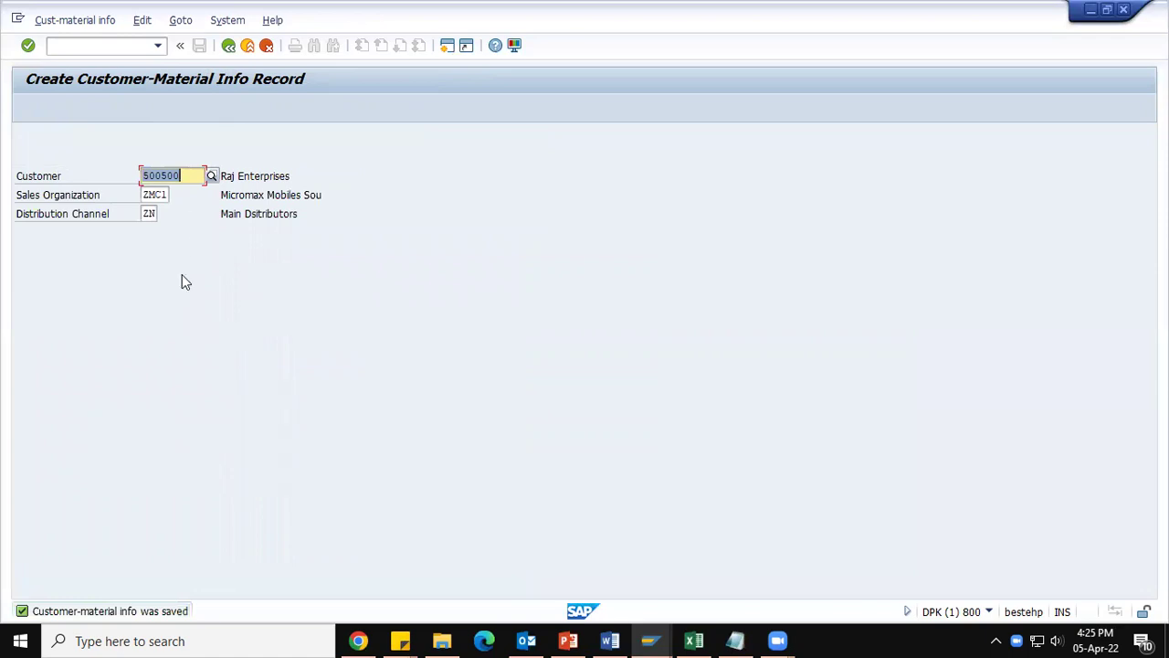
Step: Open sales order creation in a new session and start an order of type zmor
{"action": "left_click", "coordinate": [654, 639]}
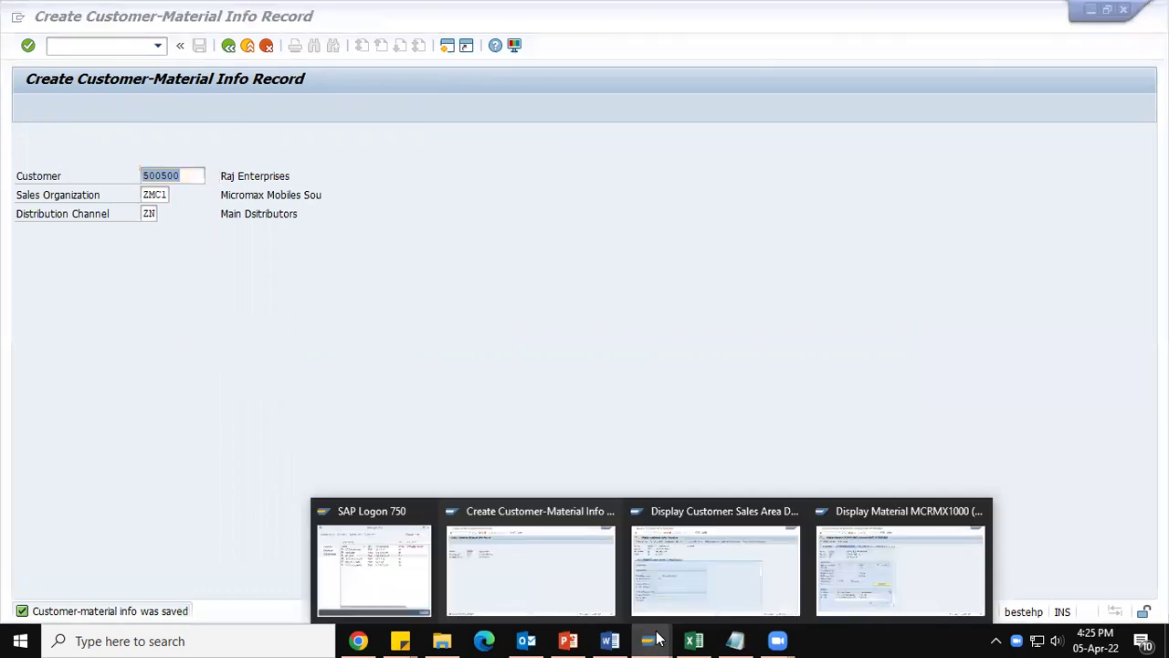
{"action": "left_click", "coordinate": [570, 591]}
{"action": "left_click", "coordinate": [110, 42]}
{"action": "type", "text": "/ovd51"}
{"action": "key", "text": "Return"}
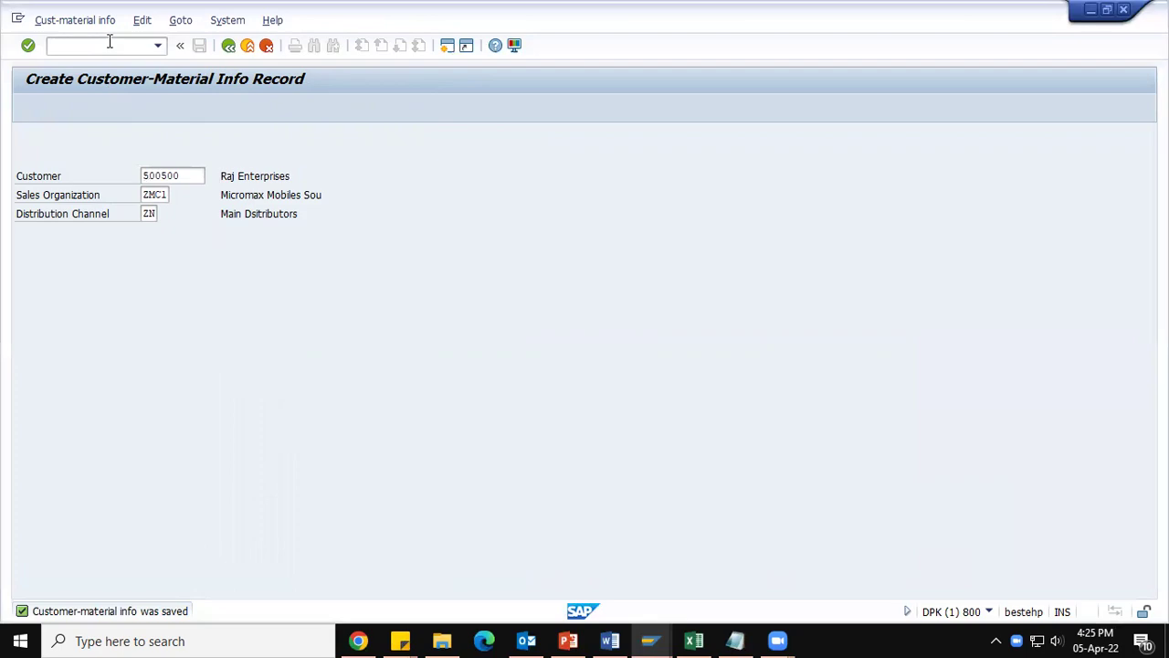
{"action": "key", "text": "BackSpace"}
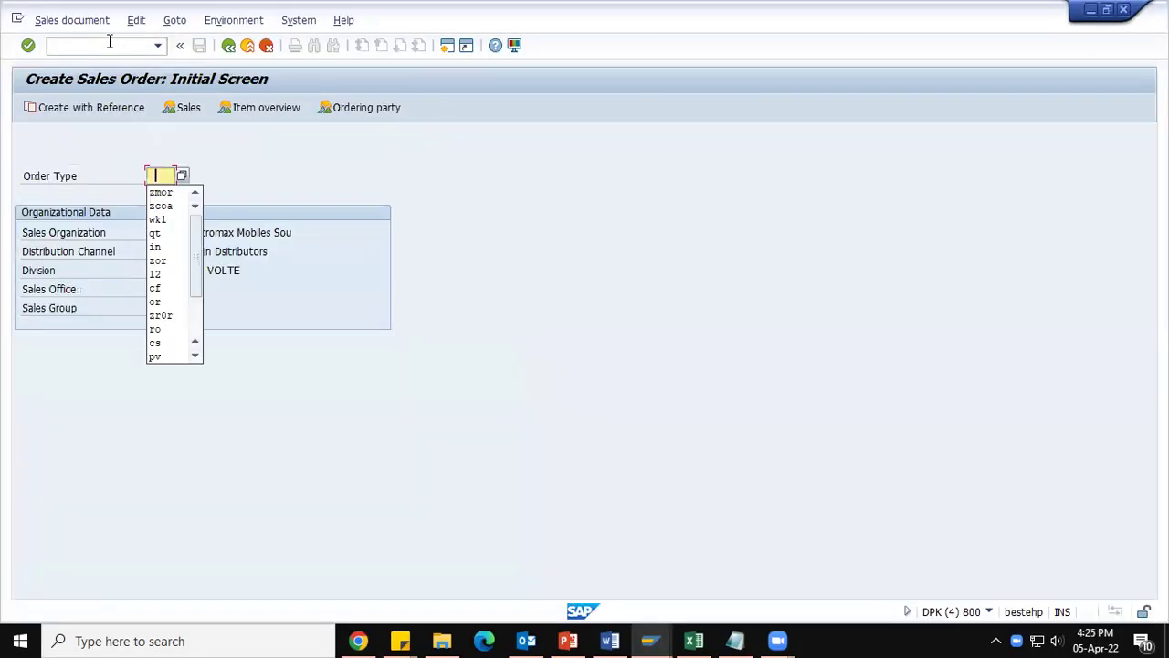
{"action": "left_click", "coordinate": [176, 193]}
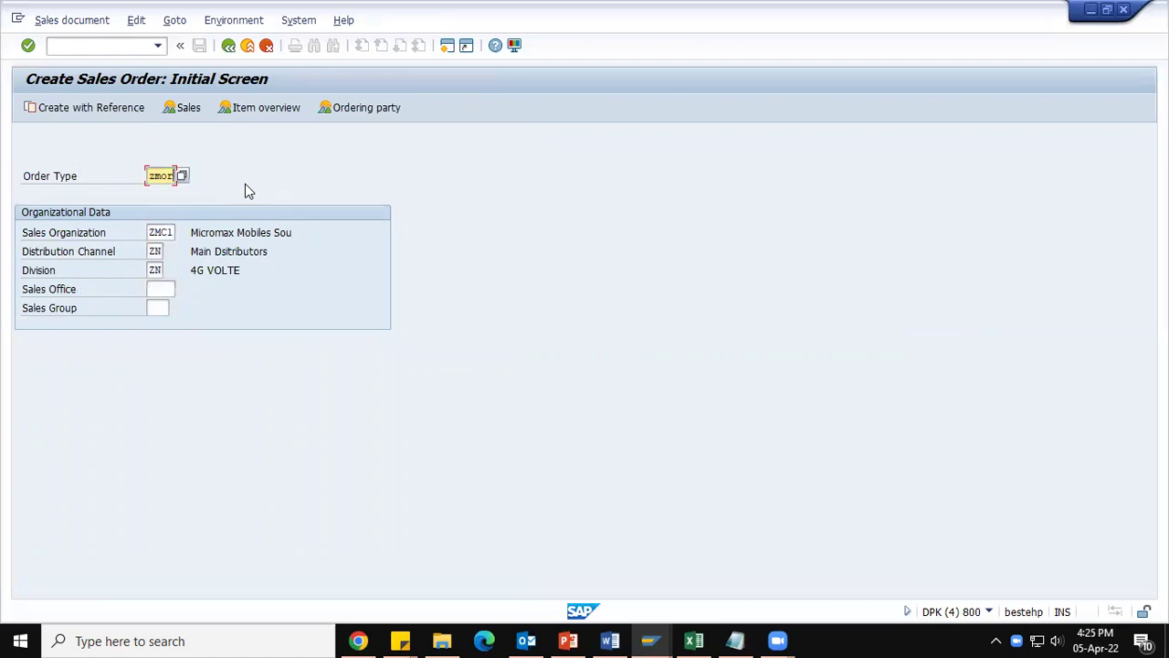
{"action": "key", "text": "Return"}
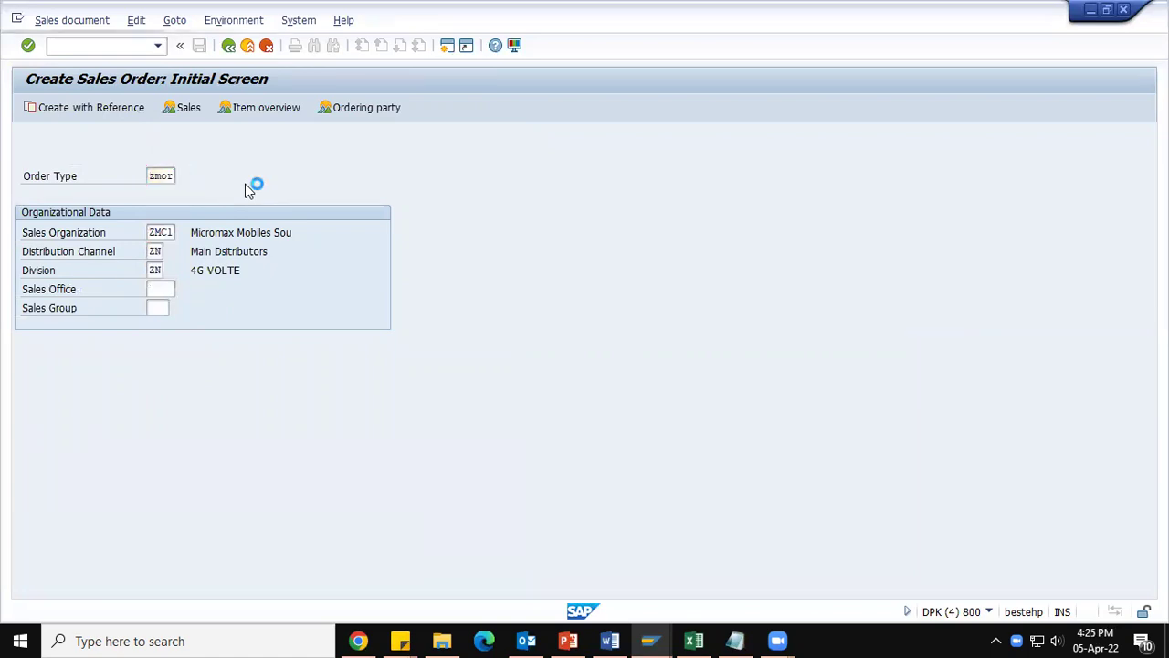
Step: Fill in the customer as sold-to and ship-to party and enter a test purchase order number
{"action": "left_click", "coordinate": [136, 161]}
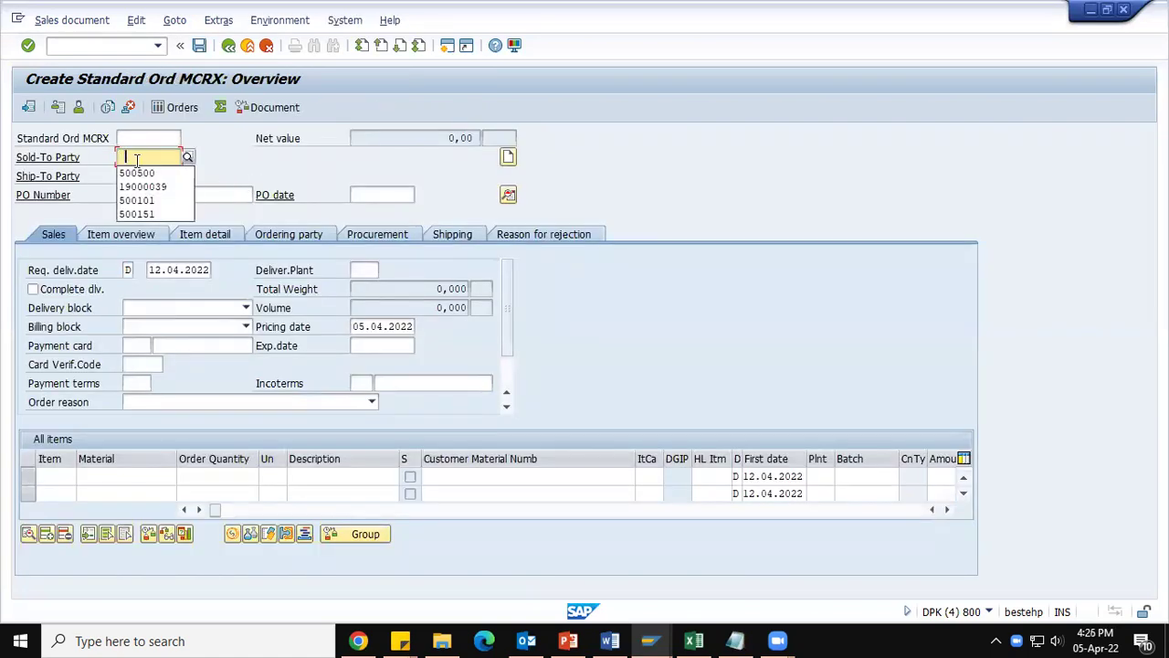
{"action": "left_click", "coordinate": [140, 173]}
{"action": "left_click", "coordinate": [141, 176]}
{"action": "left_click", "coordinate": [146, 189]}
{"action": "left_click", "coordinate": [160, 195]}
{"action": "left_click", "coordinate": [163, 210]}
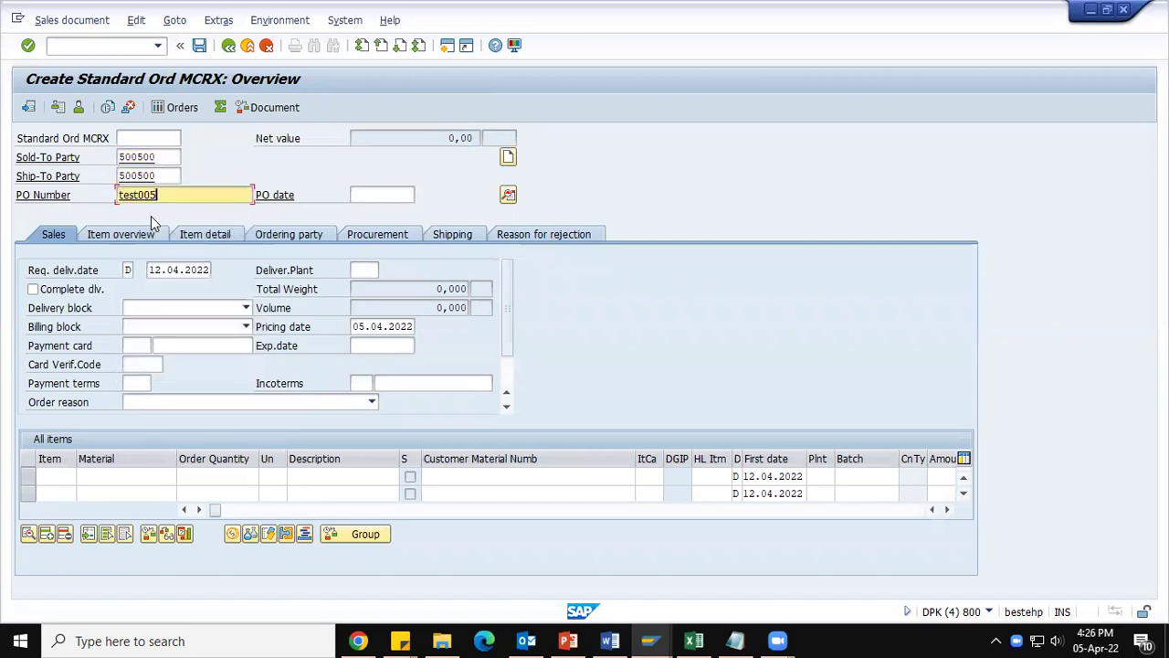
Step: Add material MCRMX1000 with an order quantity of 5 as the first item
{"action": "left_click", "coordinate": [138, 476]}
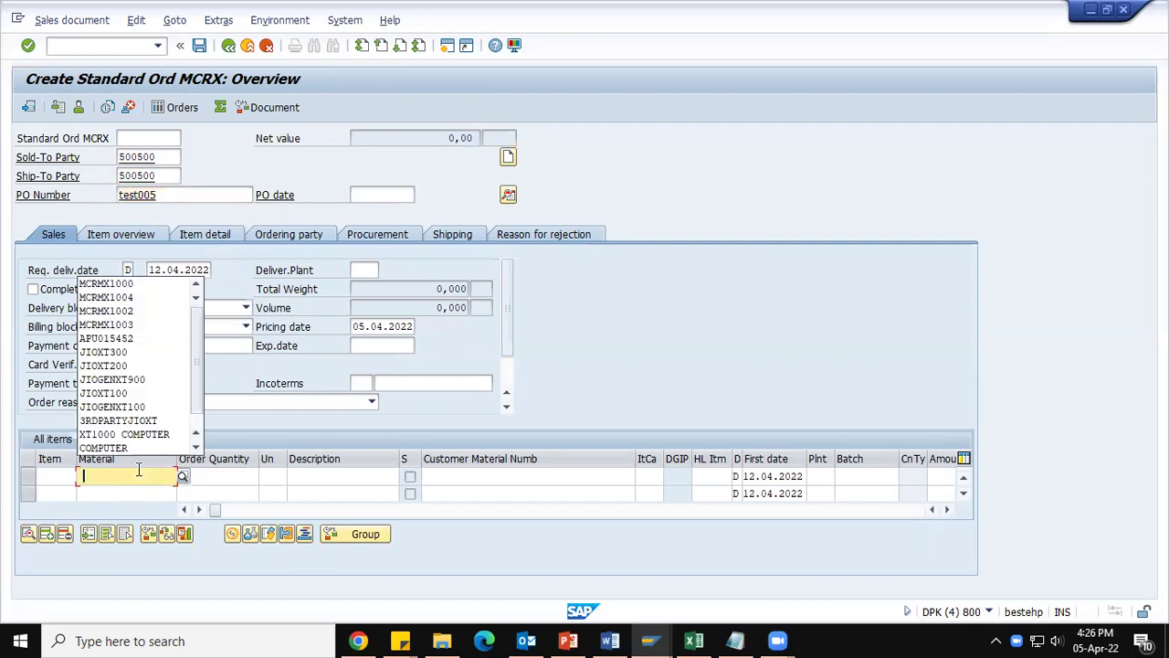
{"action": "left_click", "coordinate": [118, 284]}
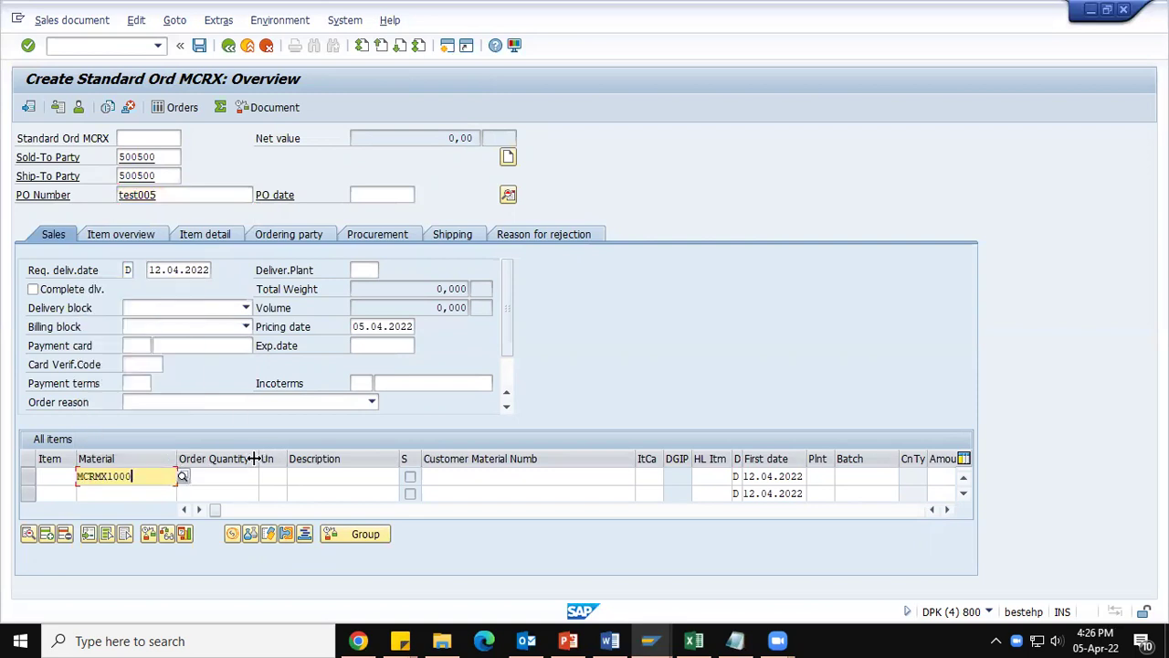
{"action": "key", "text": "Tab"}
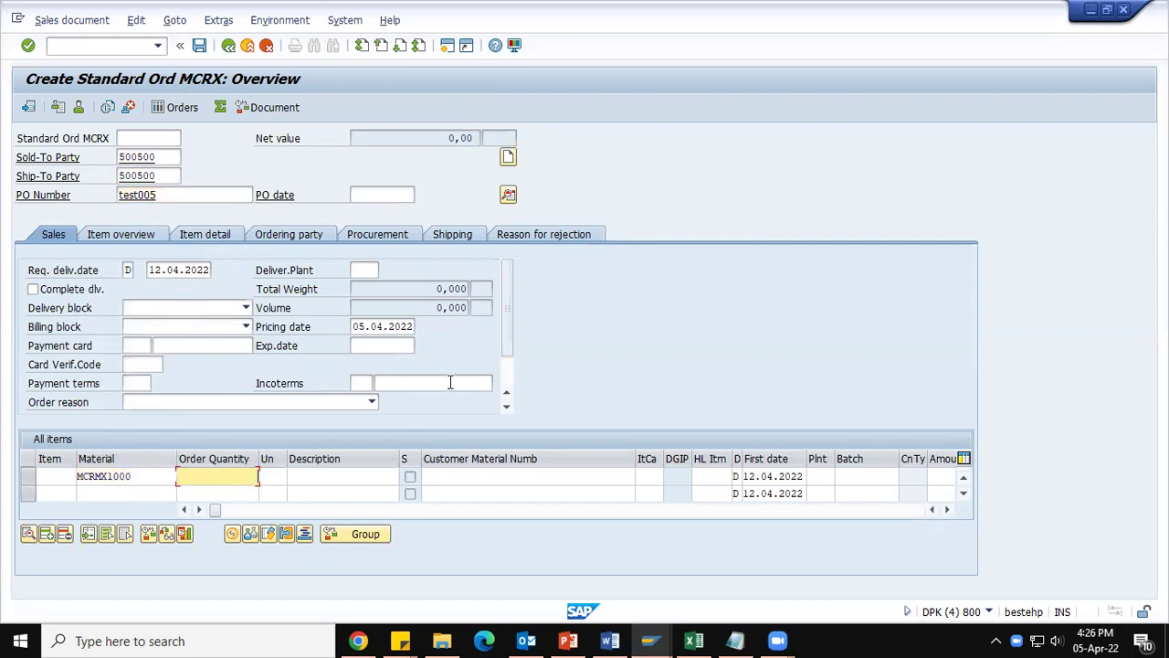
{"action": "type", "text": "5"}
{"action": "key", "text": "Return"}
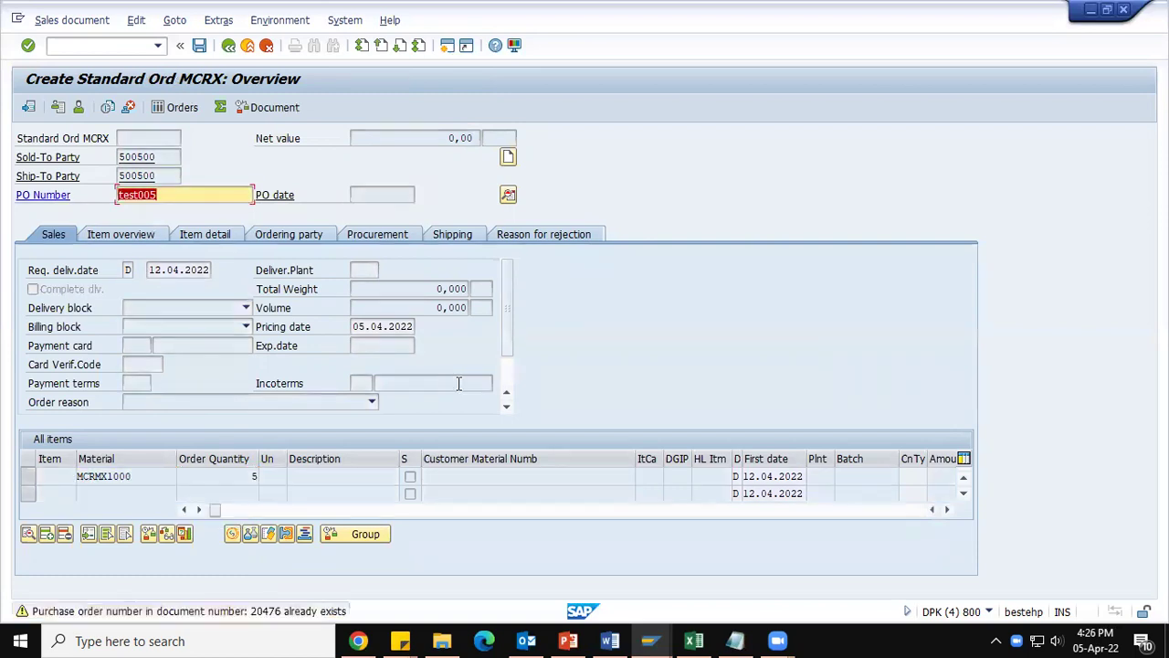
Step: Replace the purchase order number with the next test number and save the sales order
{"action": "left_click", "coordinate": [175, 194]}
{"action": "key", "text": "BackSpace"}
{"action": "type", "text": "6"}
{"action": "key", "text": "Return"}
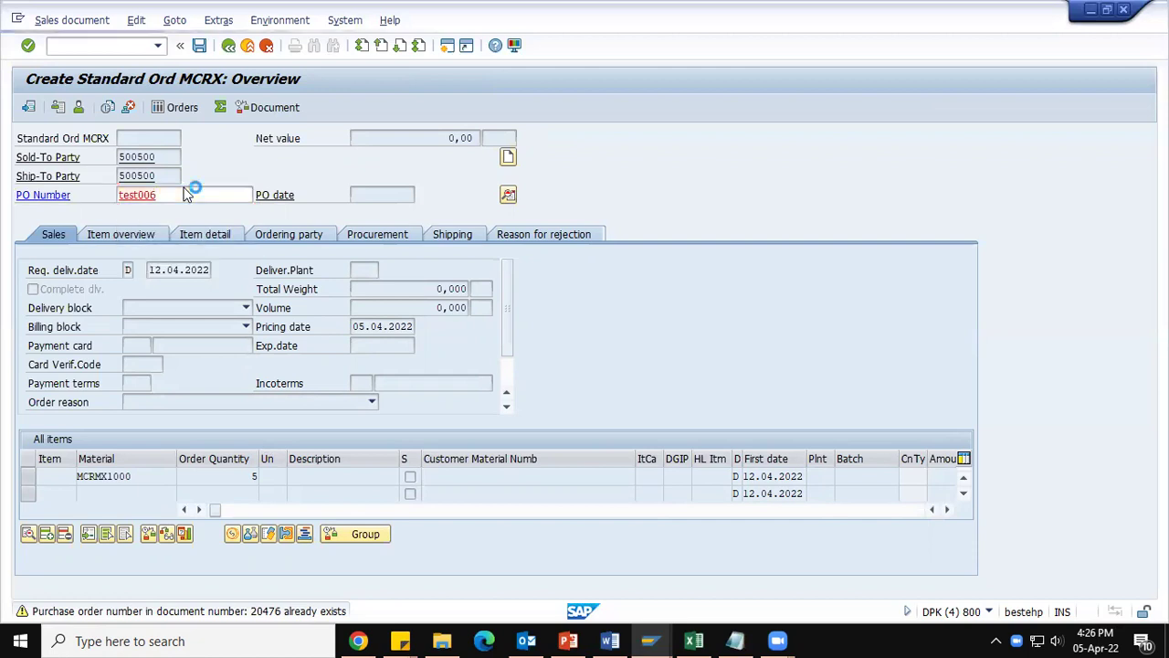
{"action": "left_click", "coordinate": [447, 277]}
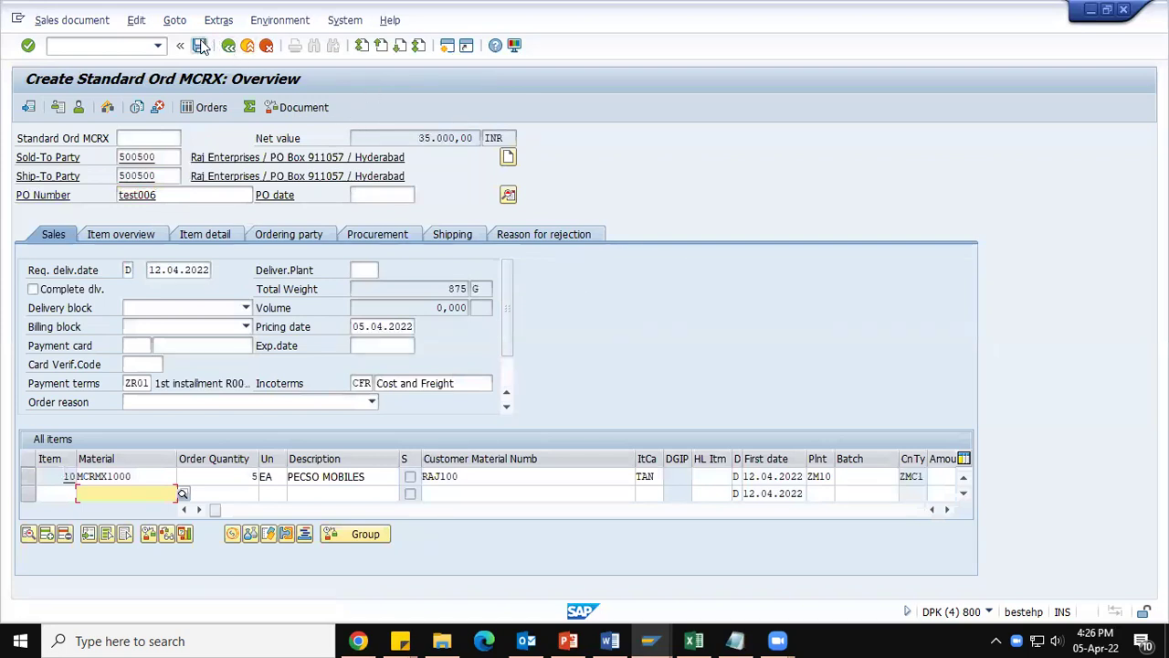
{"action": "left_click", "coordinate": [201, 45]}
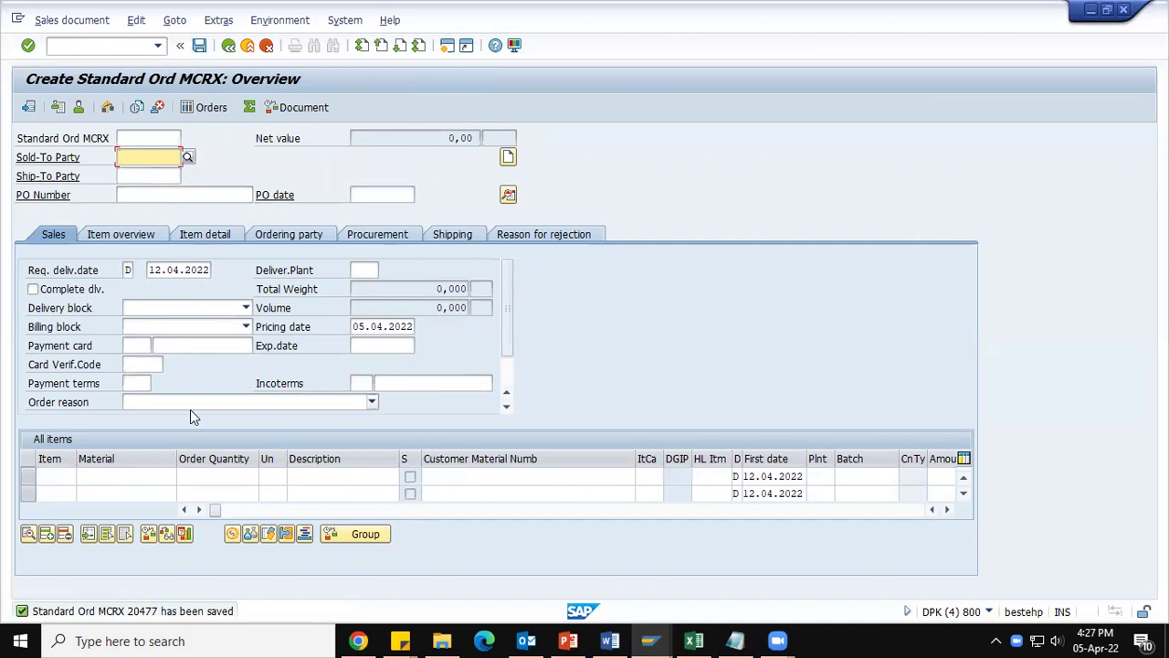
Step: Display the newly saved sales order with transaction VA03 and view the shipping data in its header
{"action": "left_click", "coordinate": [58, 48]}
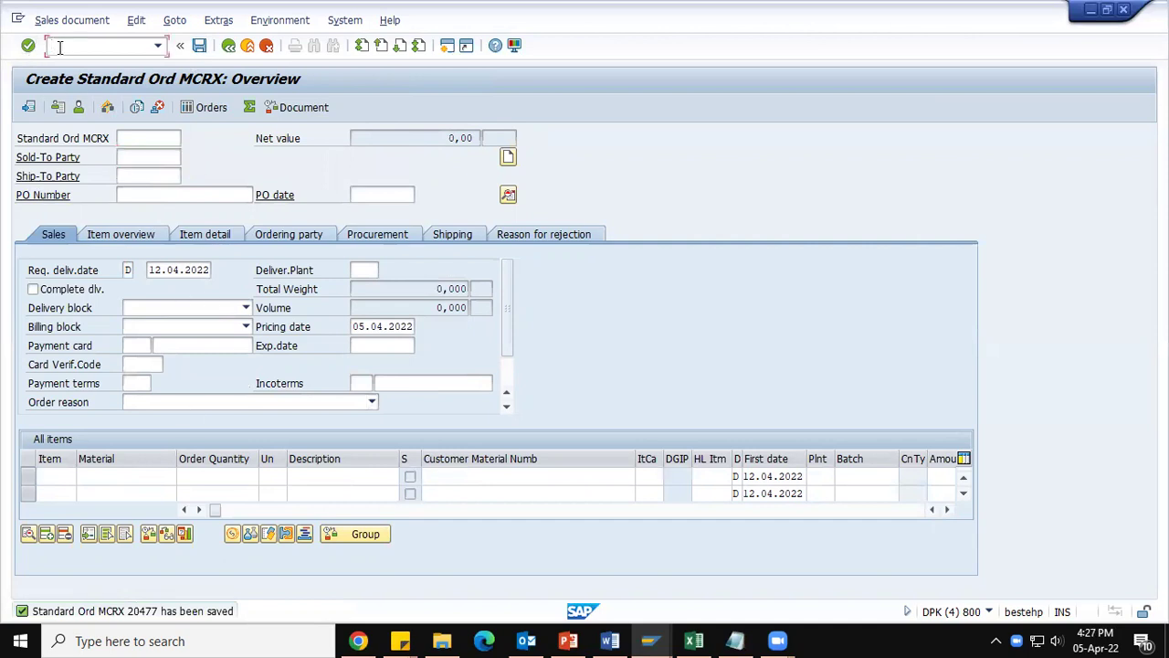
{"action": "type", "text": "/nva03"}
{"action": "key", "text": "Return"}
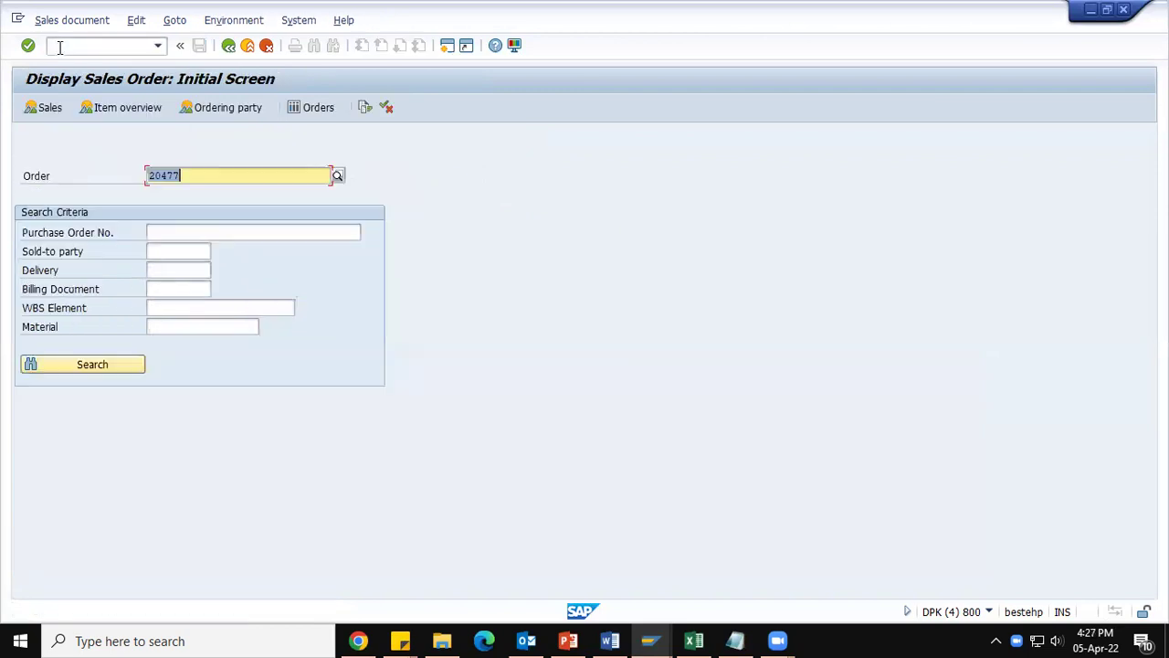
{"action": "key", "text": "Return"}
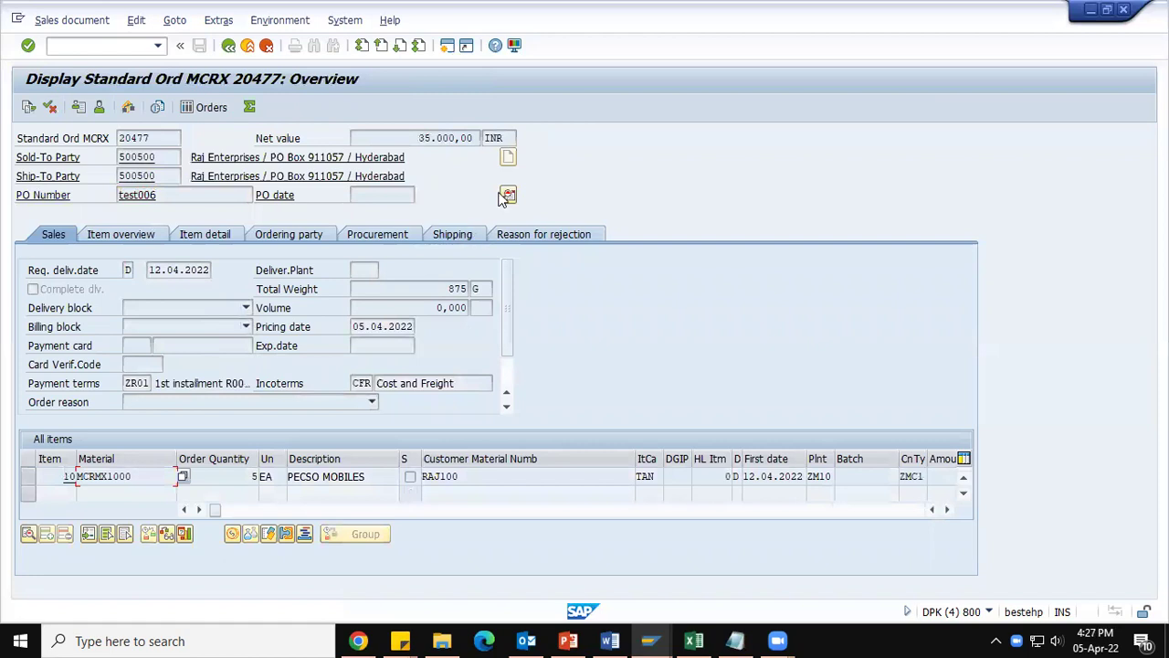
{"action": "left_click", "coordinate": [508, 196]}
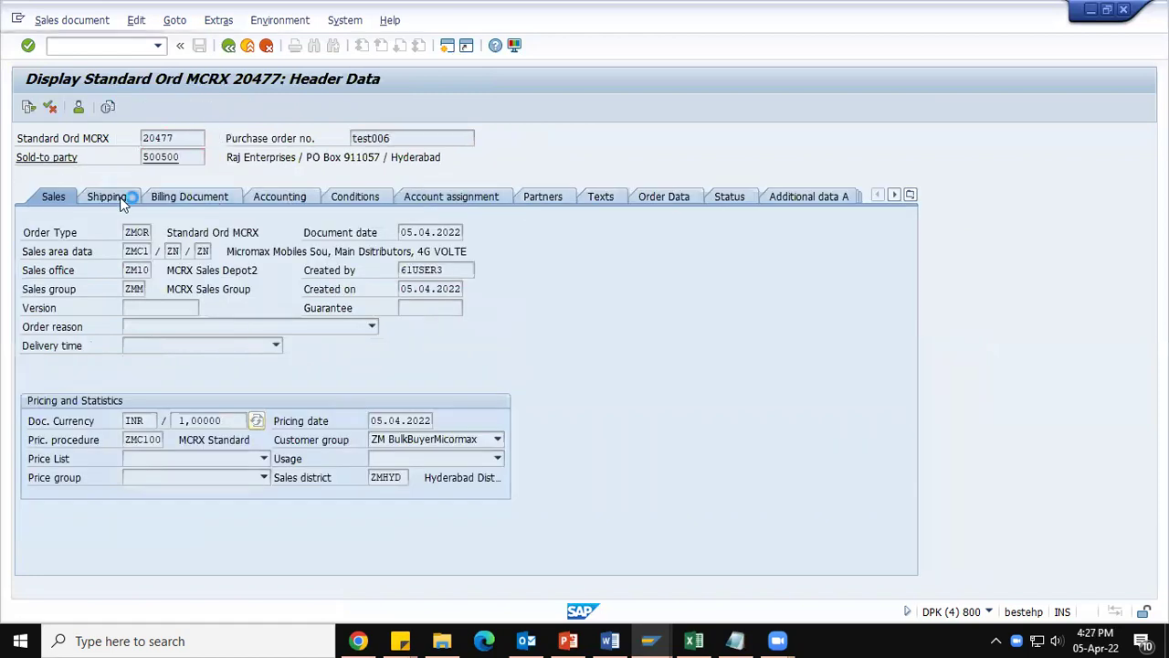
{"action": "left_click", "coordinate": [121, 196]}
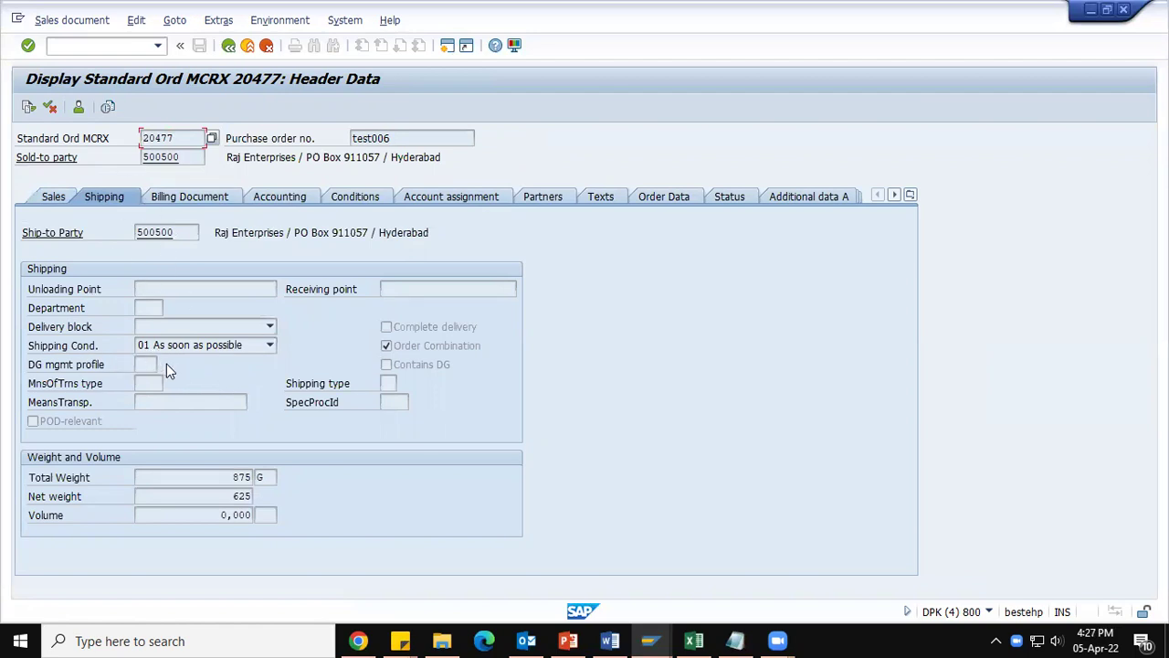
Step: Compare the order header's shipping condition with the one in the customer master's sales area shipping data
{"action": "left_click", "coordinate": [652, 640]}
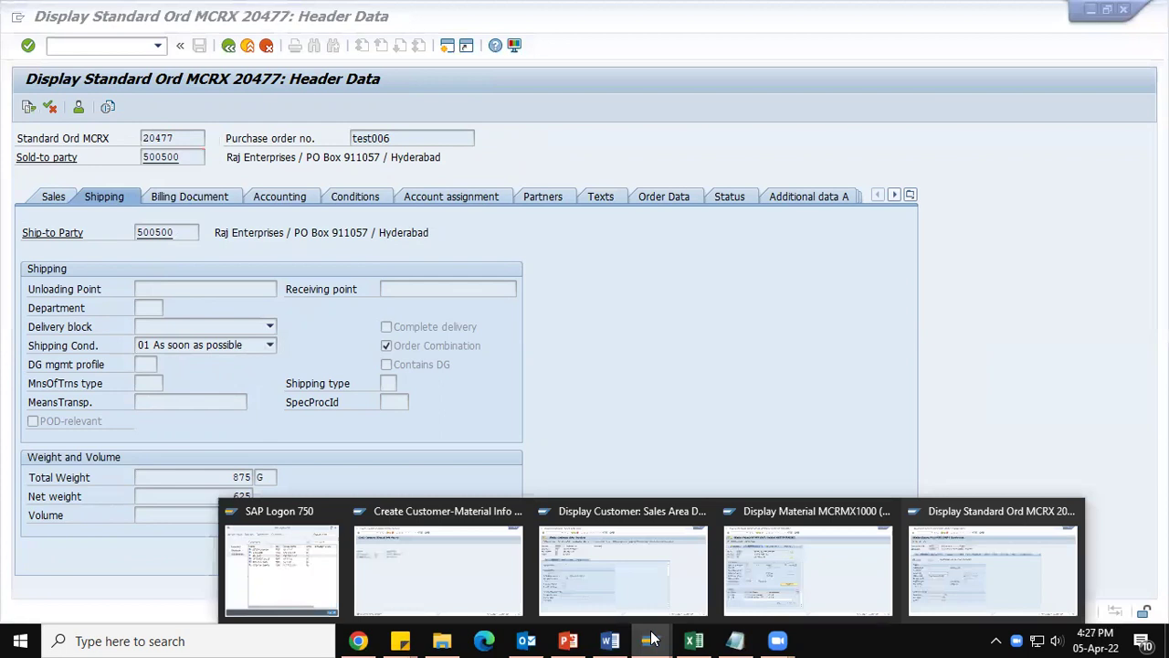
{"action": "left_click", "coordinate": [623, 578]}
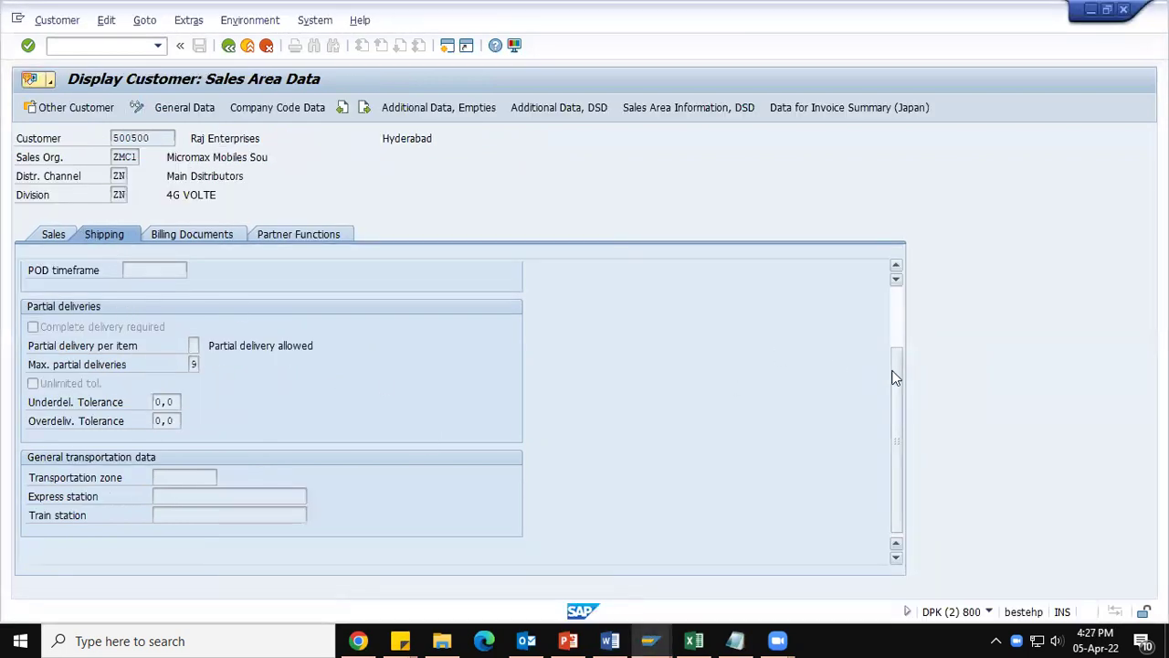
{"action": "scroll", "coordinate": [905, 338], "scroll_direction": "up", "scroll_amount": 1}
{"action": "scroll", "coordinate": [904, 329], "scroll_direction": "up", "scroll_amount": 2}
{"action": "left_click", "coordinate": [160, 308]}
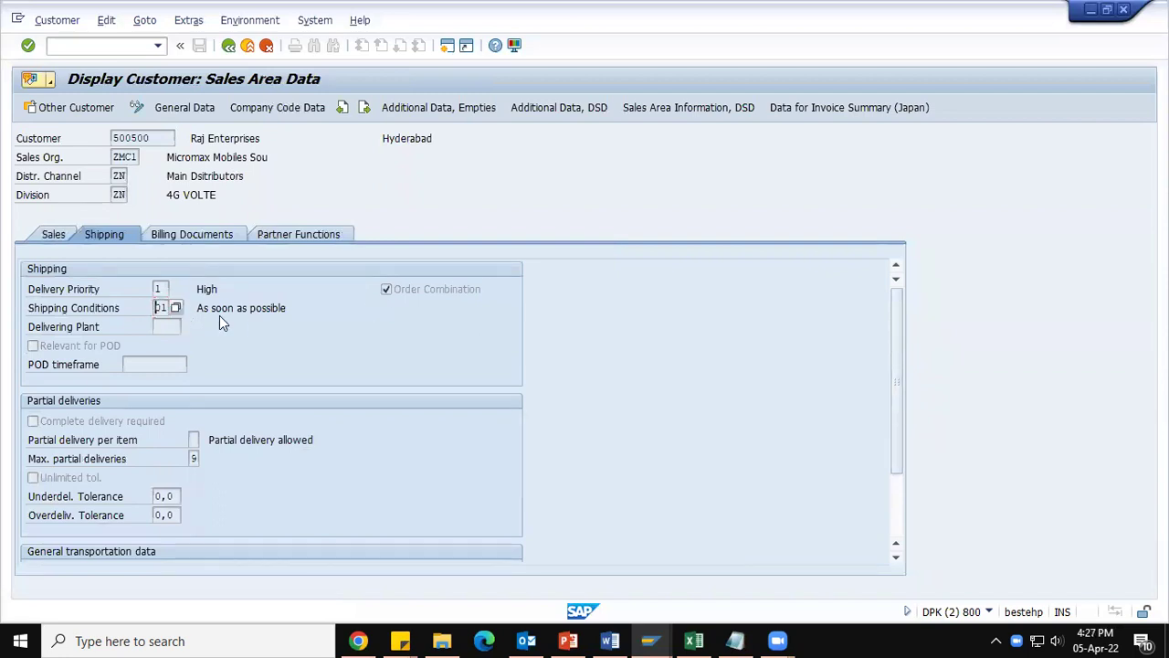
{"action": "key", "text": "alt+Tab"}
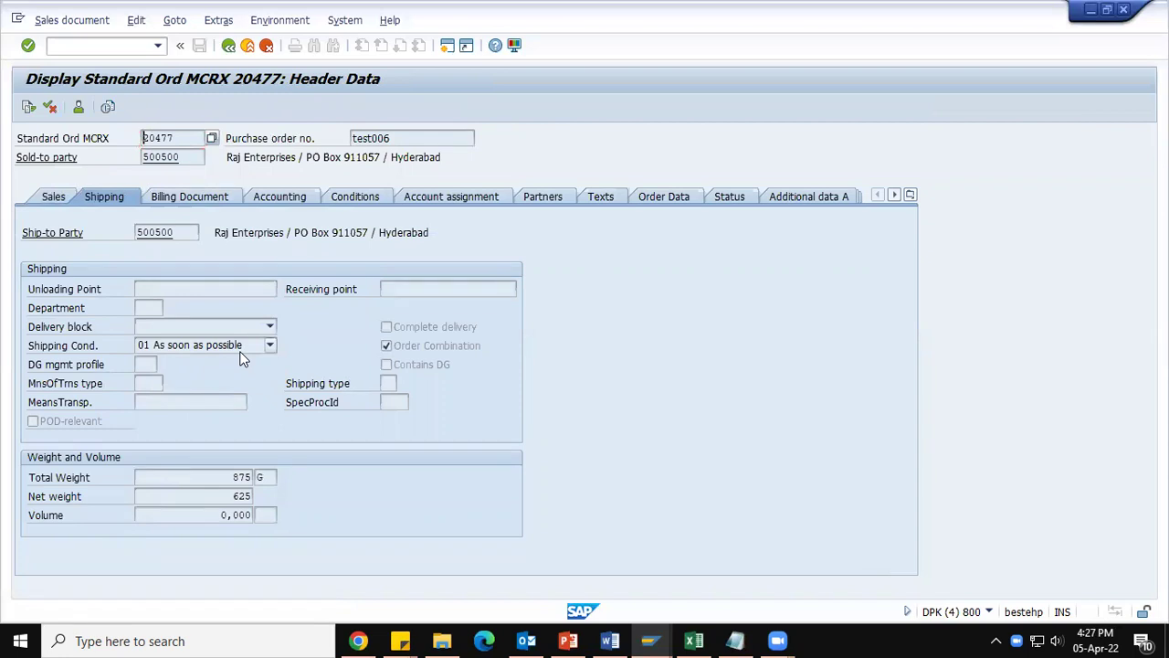
{"action": "key", "text": "alt+Tab"}
{"action": "key", "text": "alt+Tab"}
Step: Look up the delivery priority in the customer-material info record for MCRMX1000 and return to the sales order
{"action": "mouse_move", "coordinate": [627, 637]}
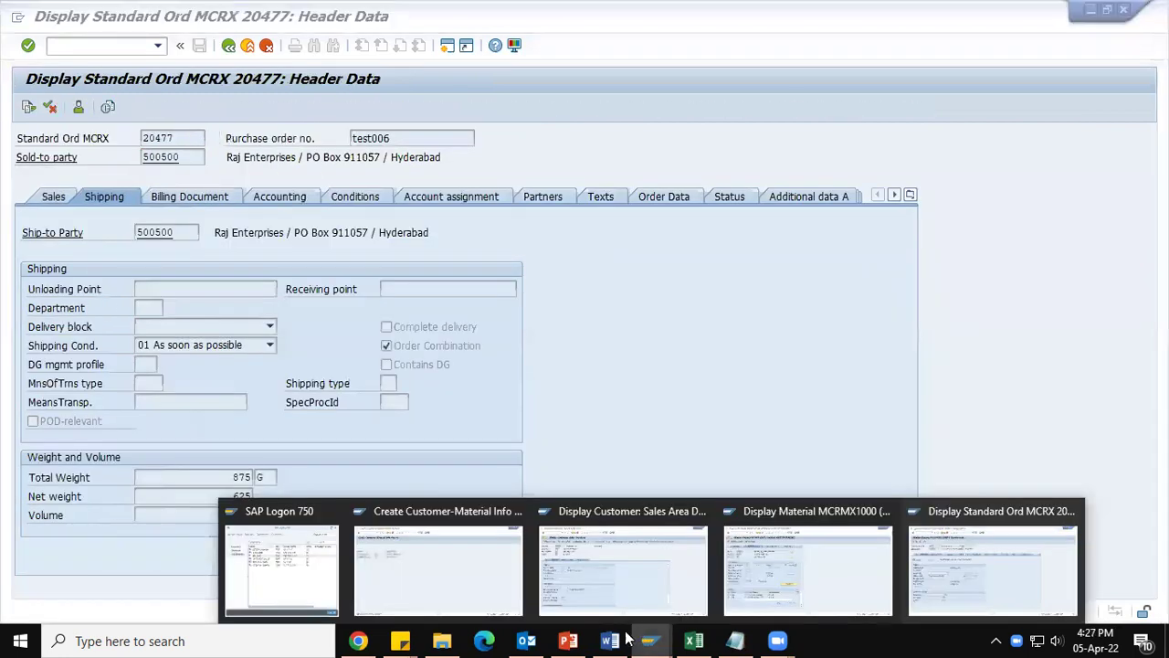
{"action": "left_click", "coordinate": [470, 601]}
{"action": "left_click", "coordinate": [80, 21]}
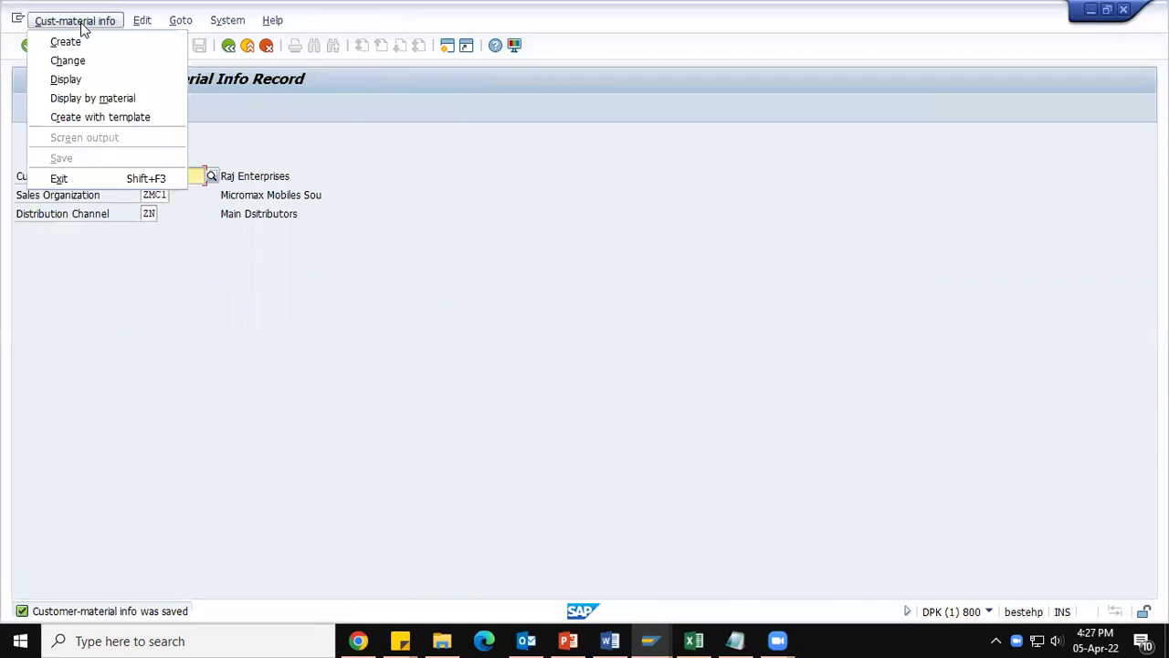
{"action": "left_click", "coordinate": [80, 61]}
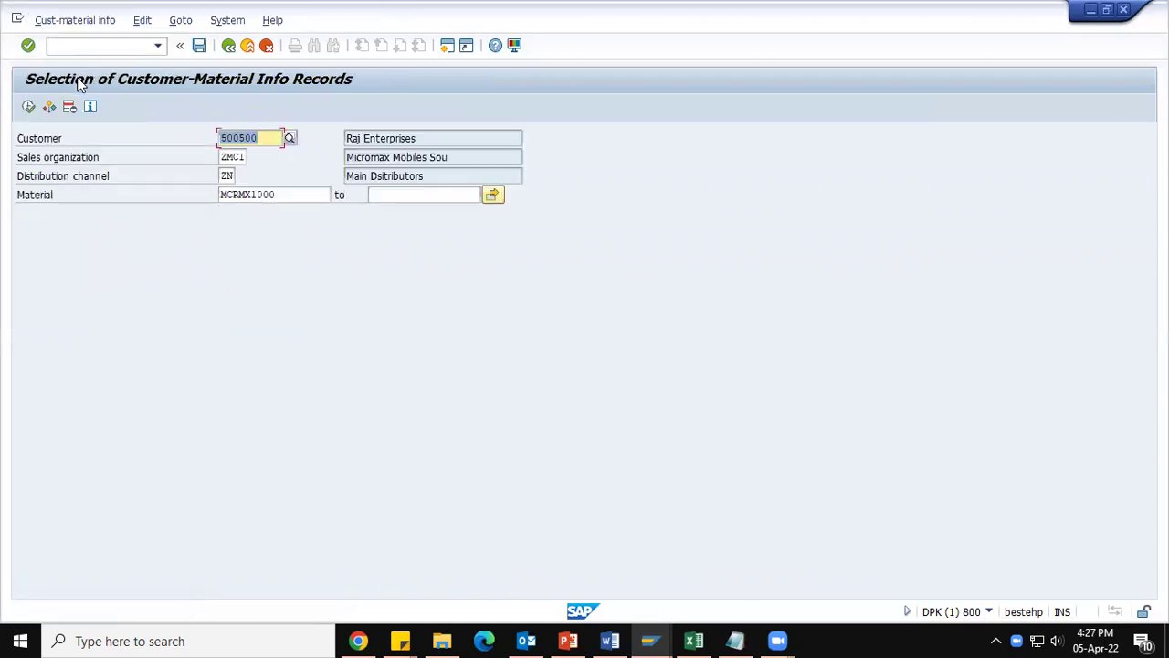
{"action": "left_click", "coordinate": [28, 107]}
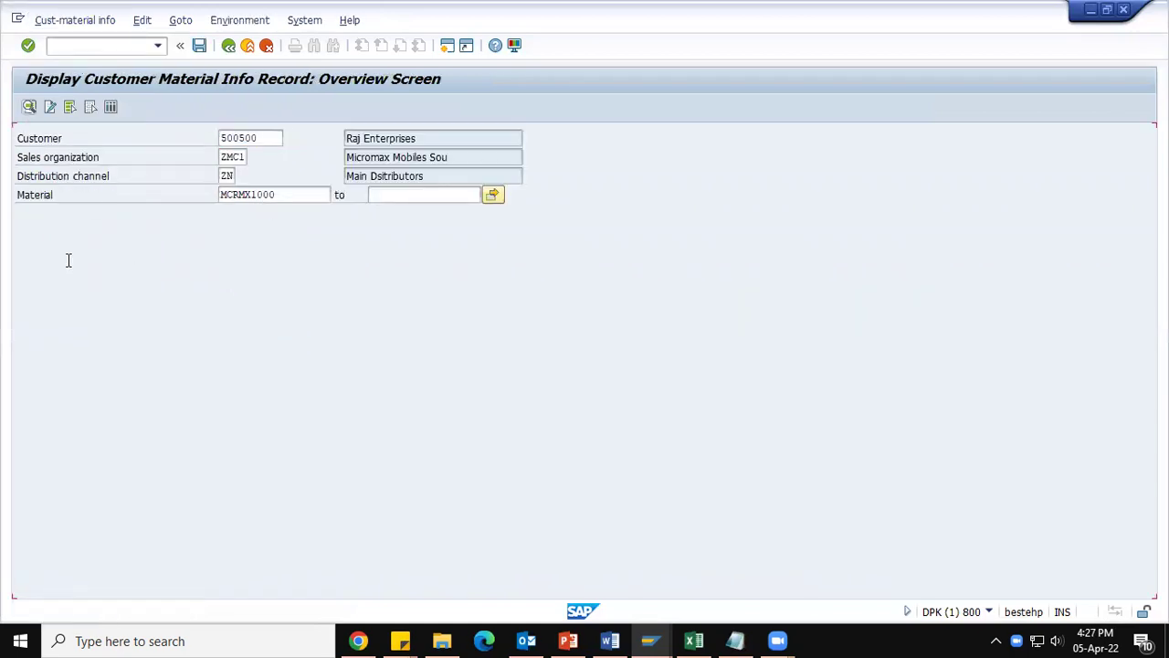
{"action": "left_click", "coordinate": [28, 232]}
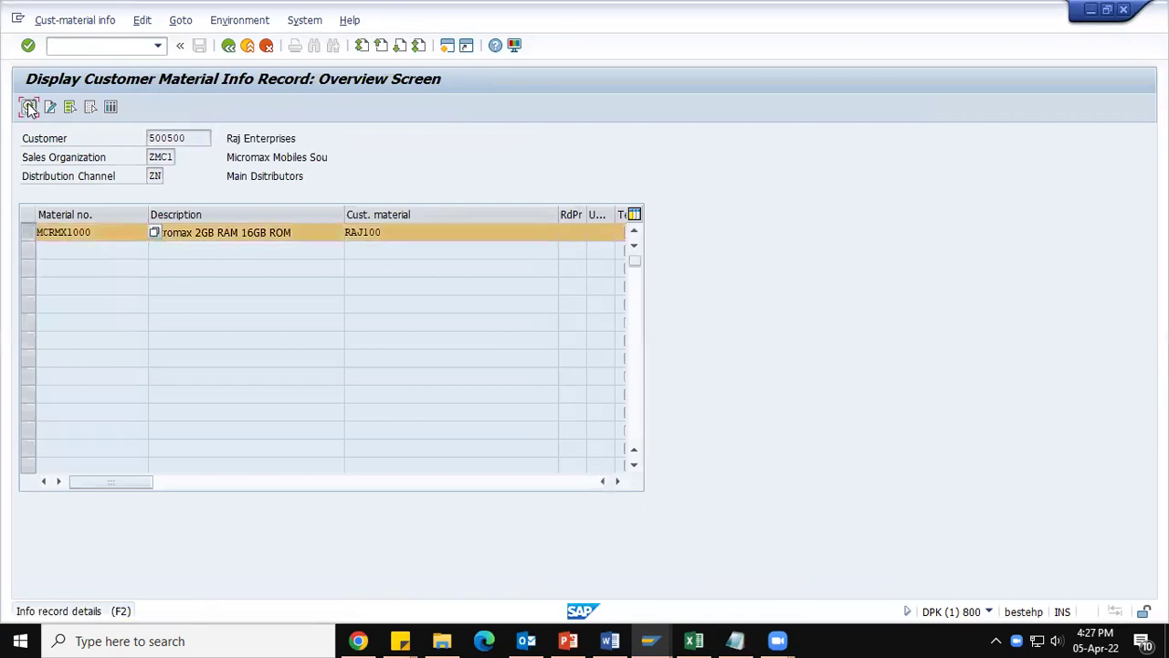
{"action": "left_click", "coordinate": [29, 107]}
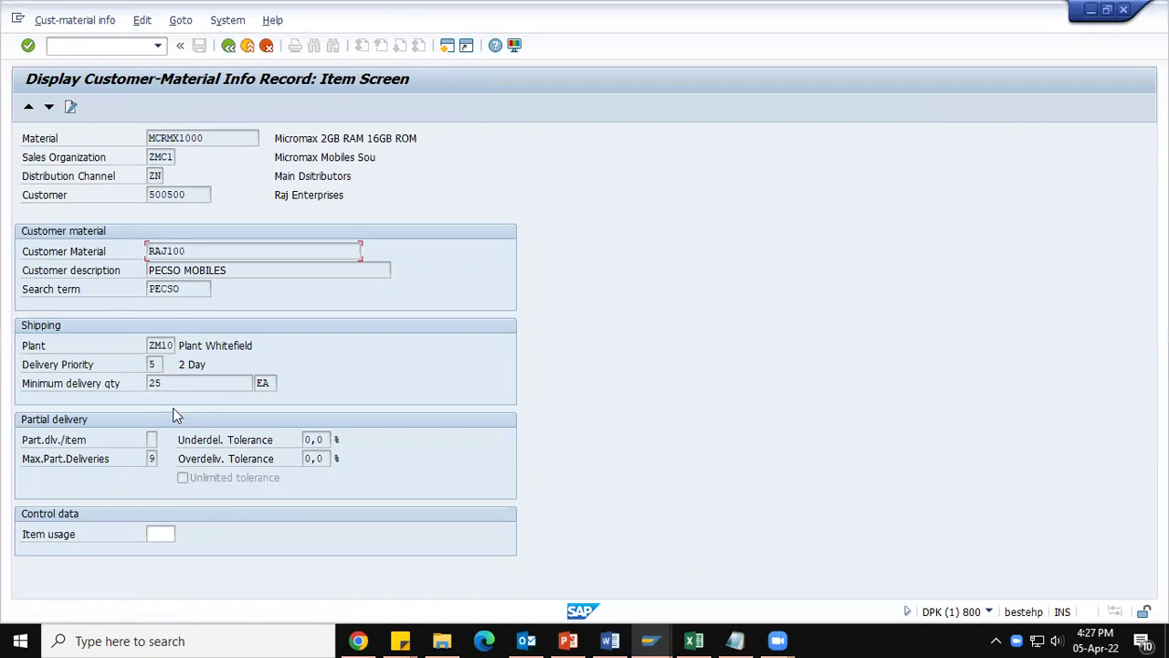
{"action": "left_click", "coordinate": [154, 364]}
{"action": "key", "text": "alt+Tab"}
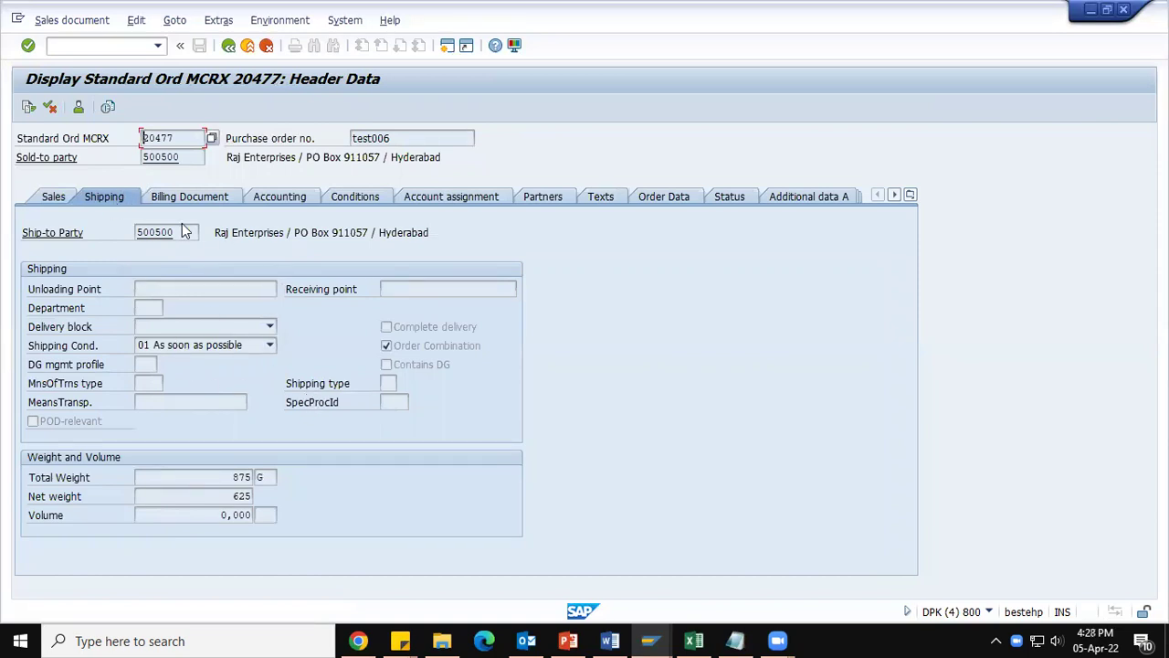
Step: View the shipping data of order item 10 and compare its delivery priority with the customer-material info record
{"action": "left_click", "coordinate": [228, 45]}
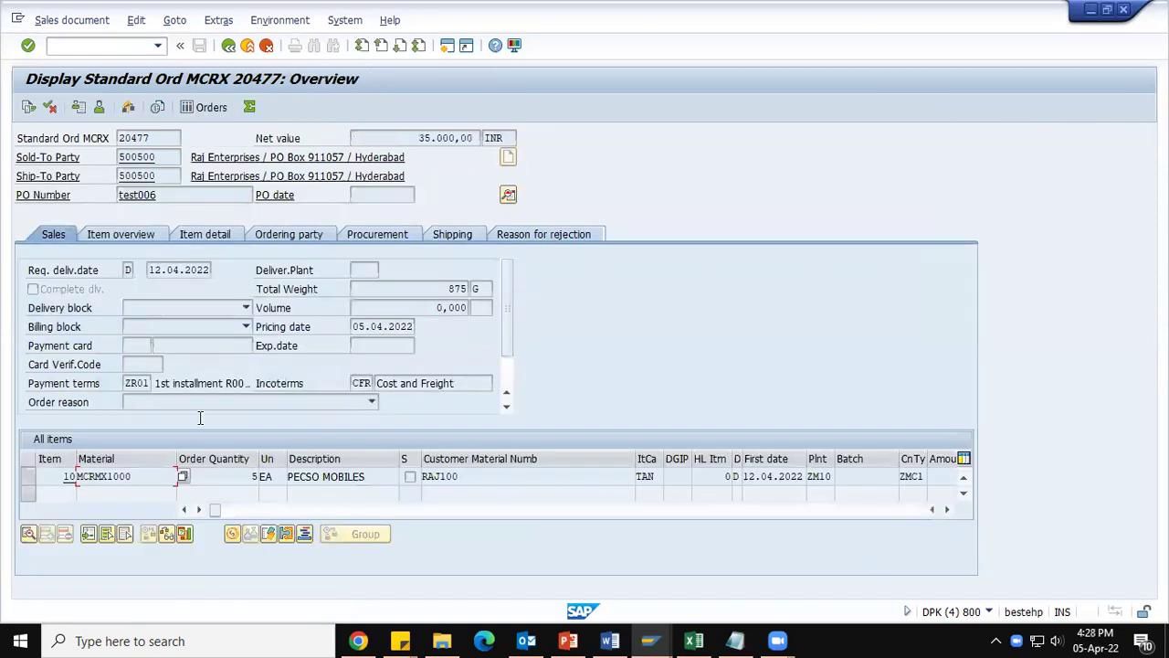
{"action": "double_click", "coordinate": [149, 477]}
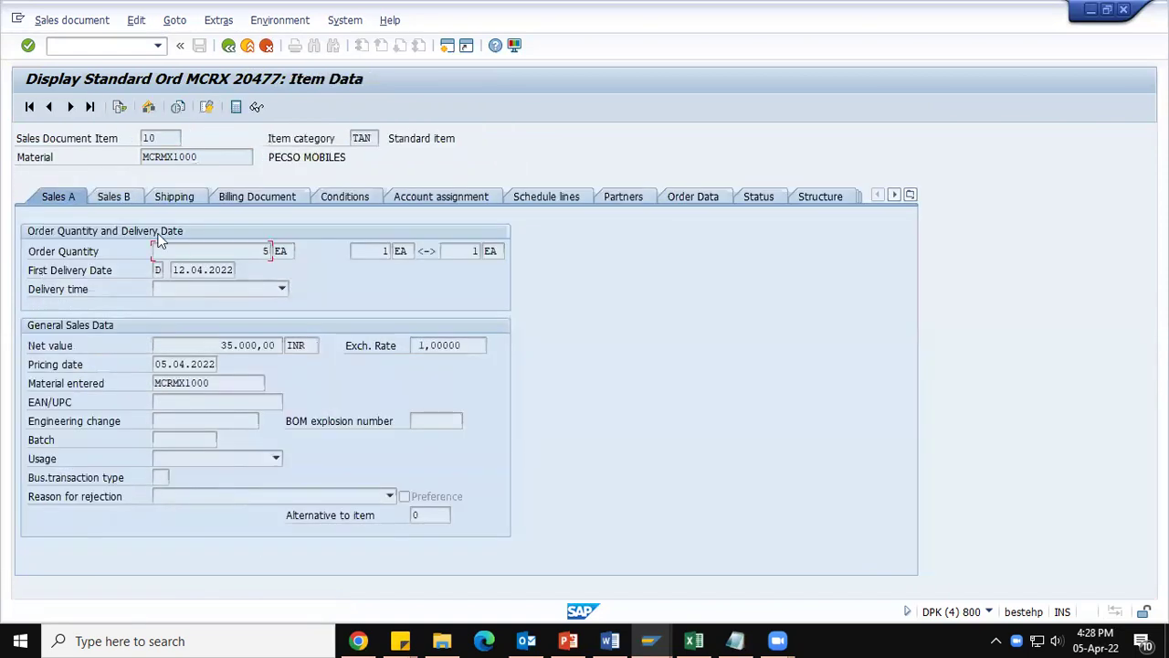
{"action": "left_click", "coordinate": [194, 198]}
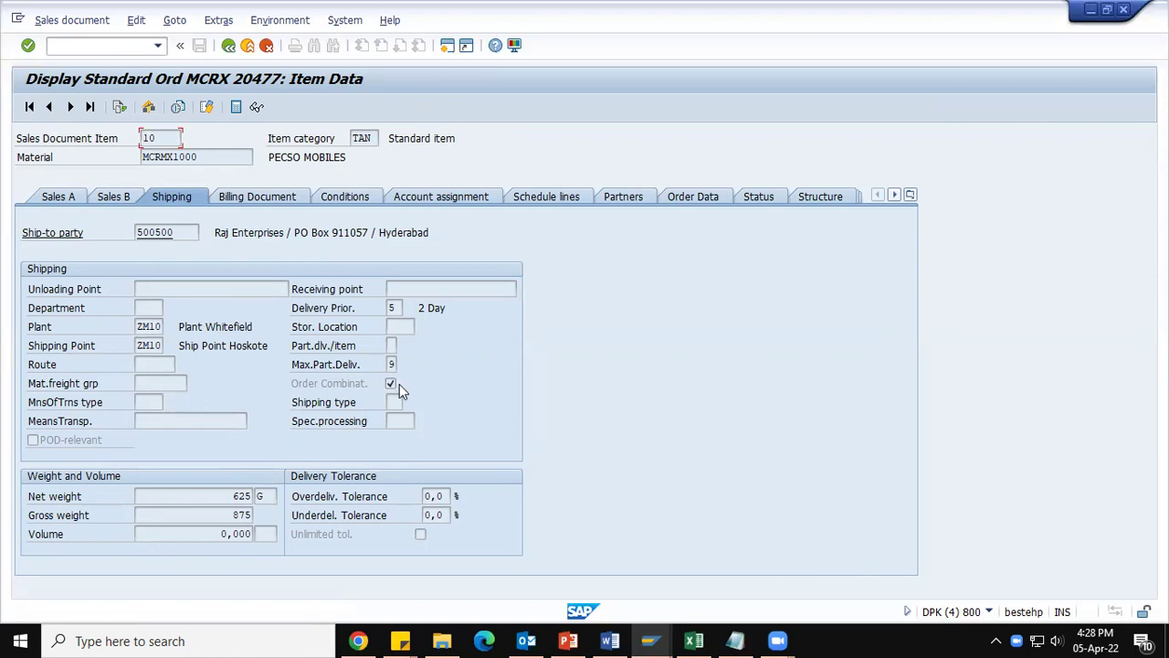
{"action": "left_click", "coordinate": [393, 308]}
{"action": "key", "text": "alt+Tab"}
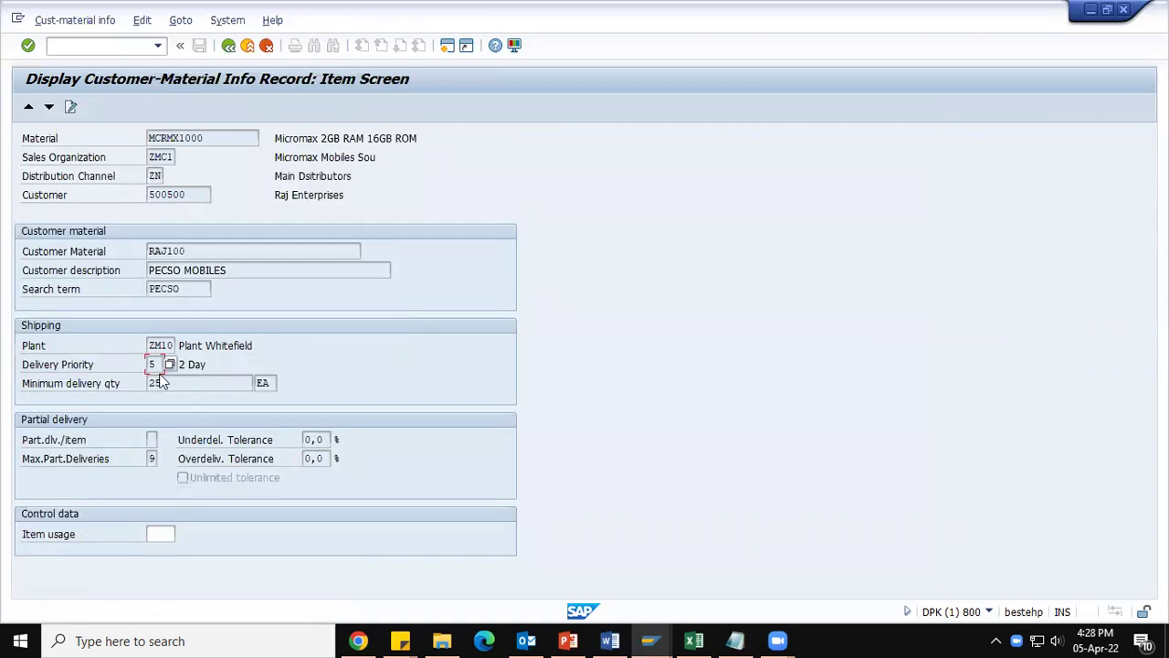
Step: Check the delivery priority in the customer master's sales area shipping data against the order item
{"action": "left_click", "coordinate": [651, 640]}
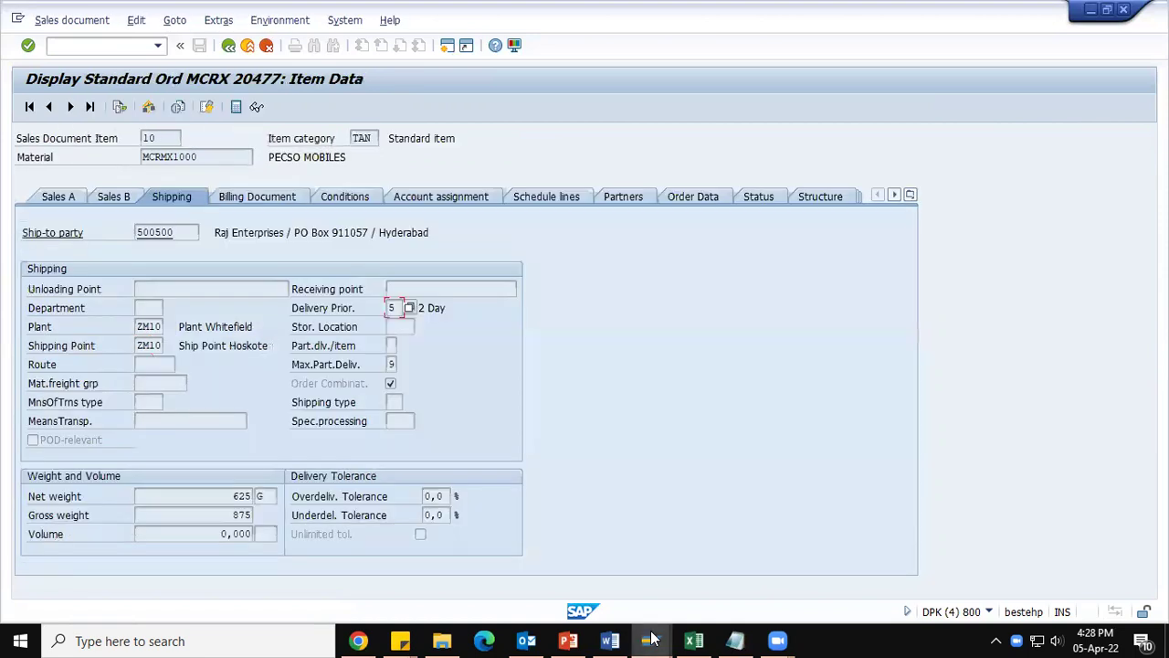
{"action": "left_click", "coordinate": [638, 573]}
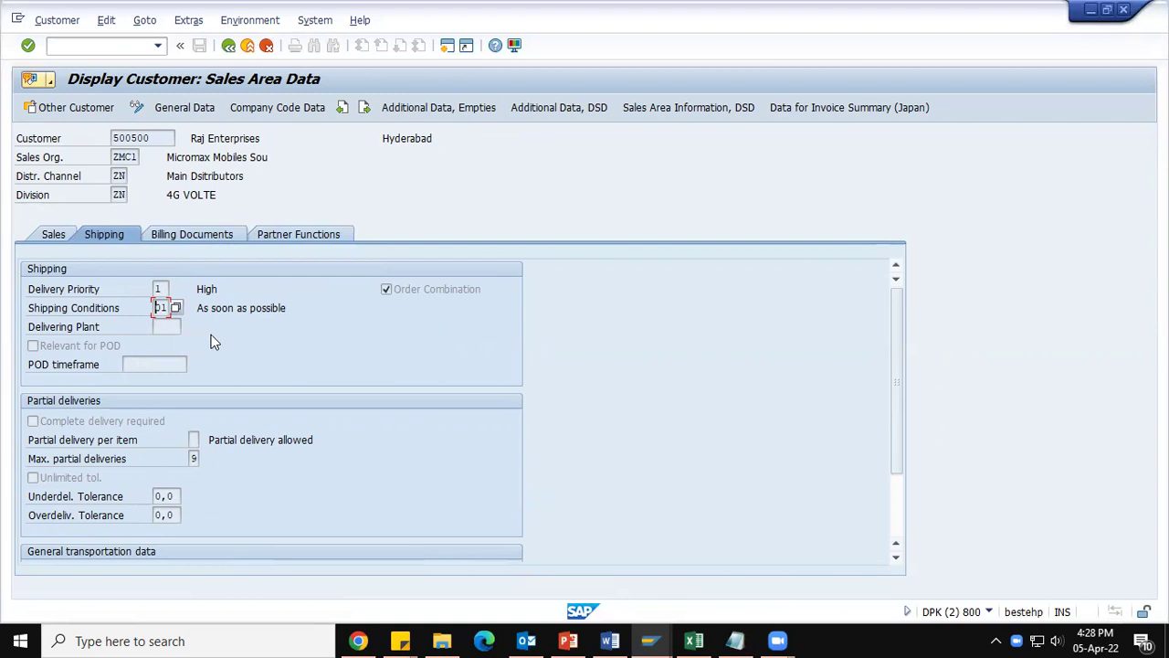
{"action": "left_click", "coordinate": [160, 288]}
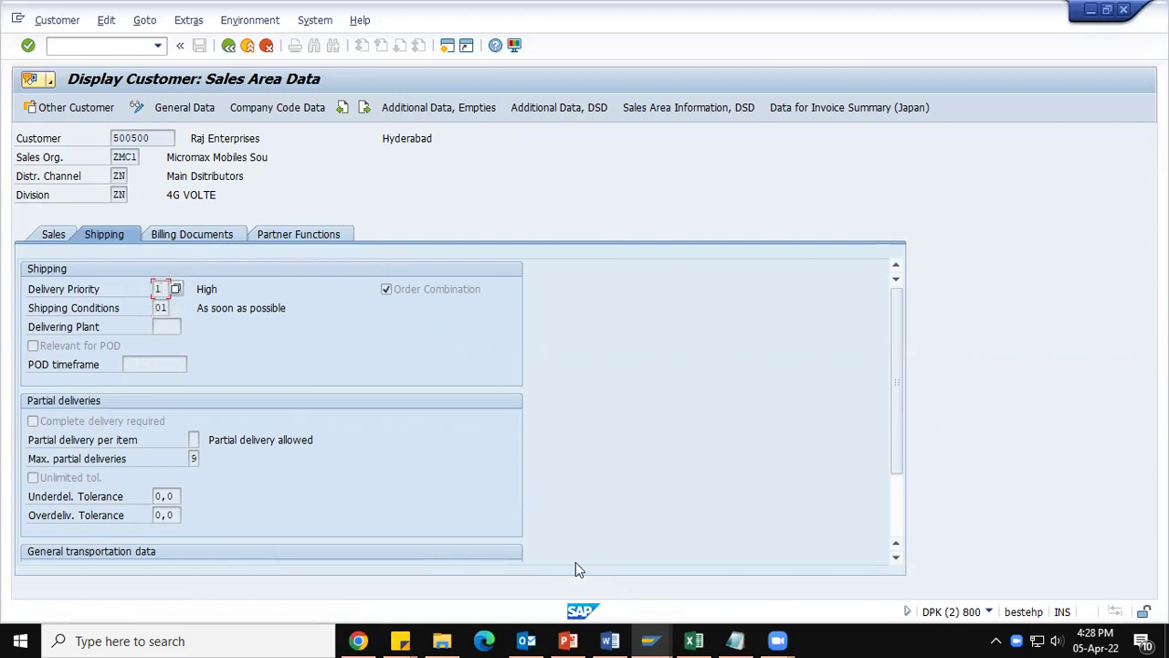
{"action": "mouse_move", "coordinate": [649, 640]}
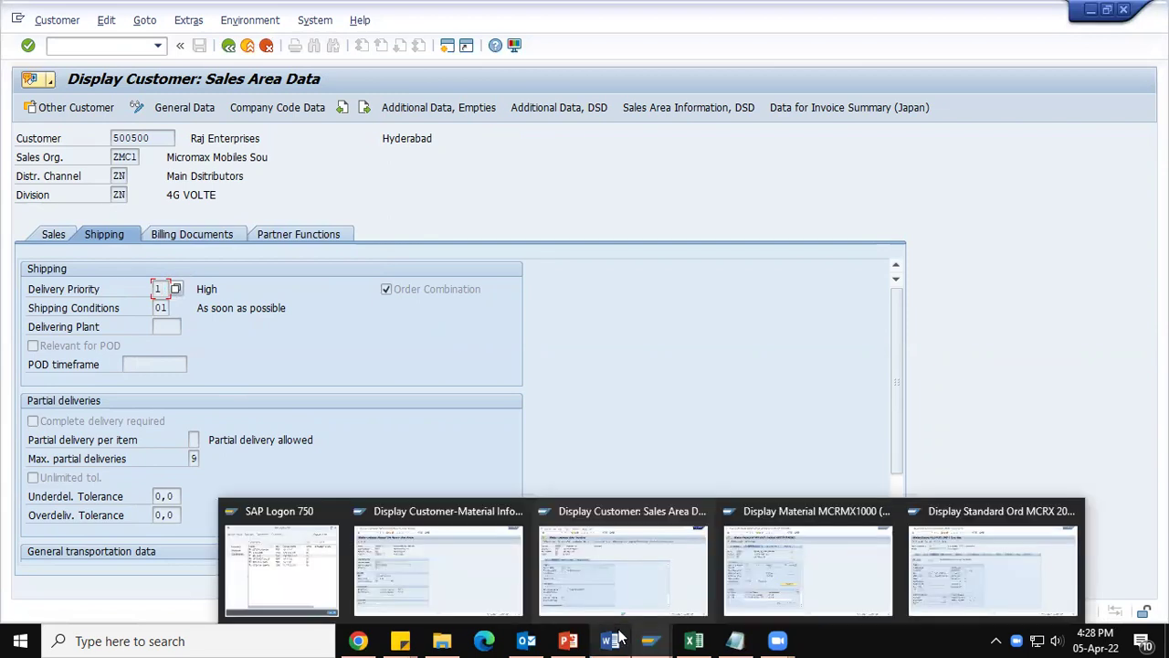
{"action": "left_click", "coordinate": [635, 585]}
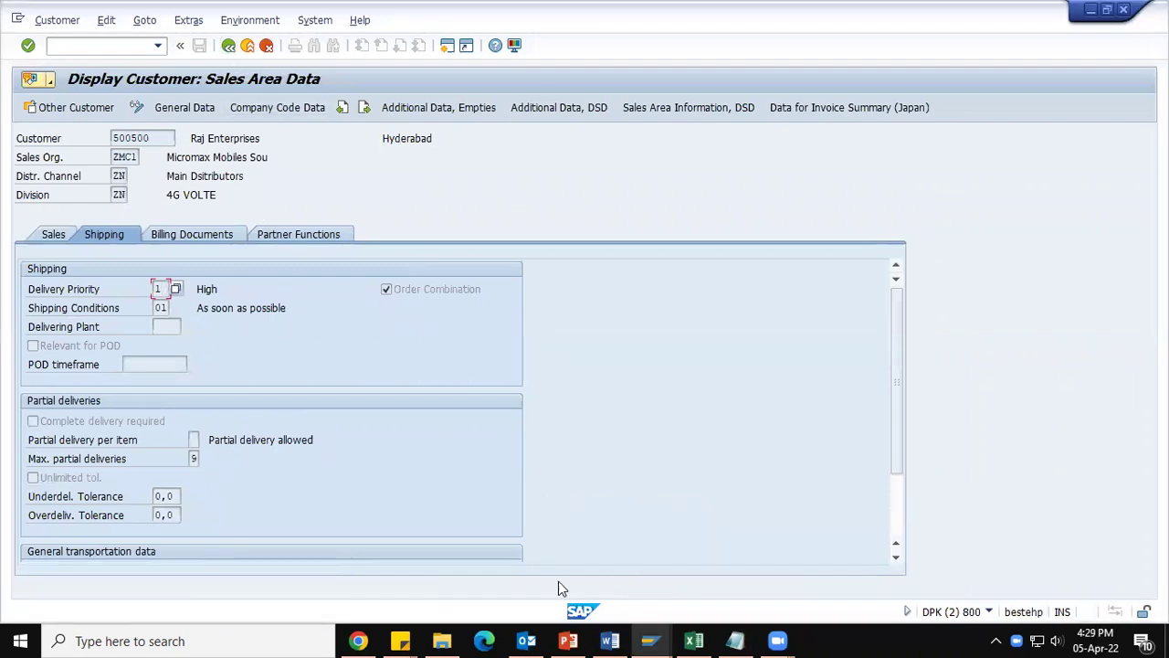
Step: Start an outbound delivery from the displayed sales order and leave the message log
{"action": "left_click", "coordinate": [650, 640]}
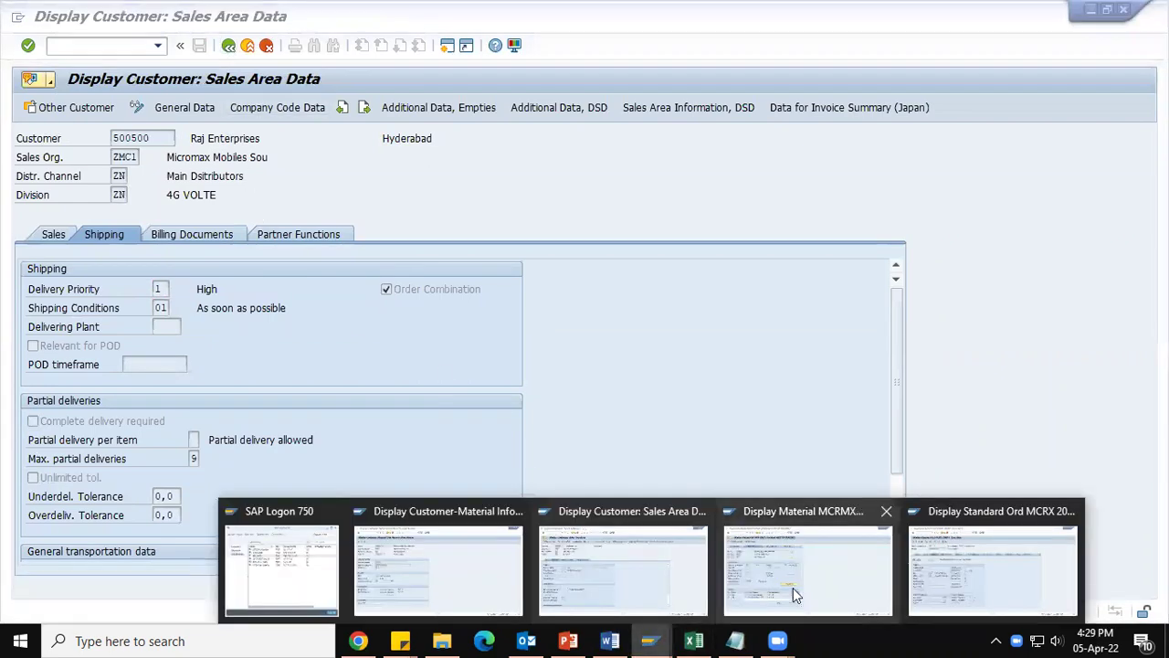
{"action": "left_click", "coordinate": [1023, 577]}
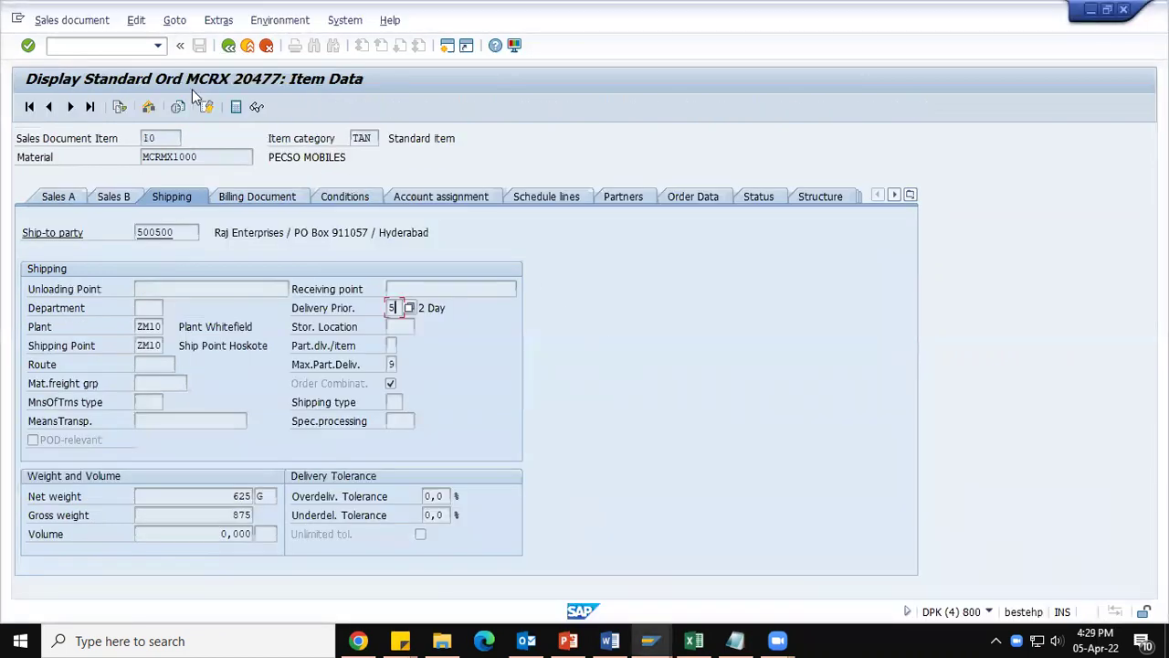
{"action": "left_click", "coordinate": [229, 45]}
{"action": "left_click", "coordinate": [72, 20]}
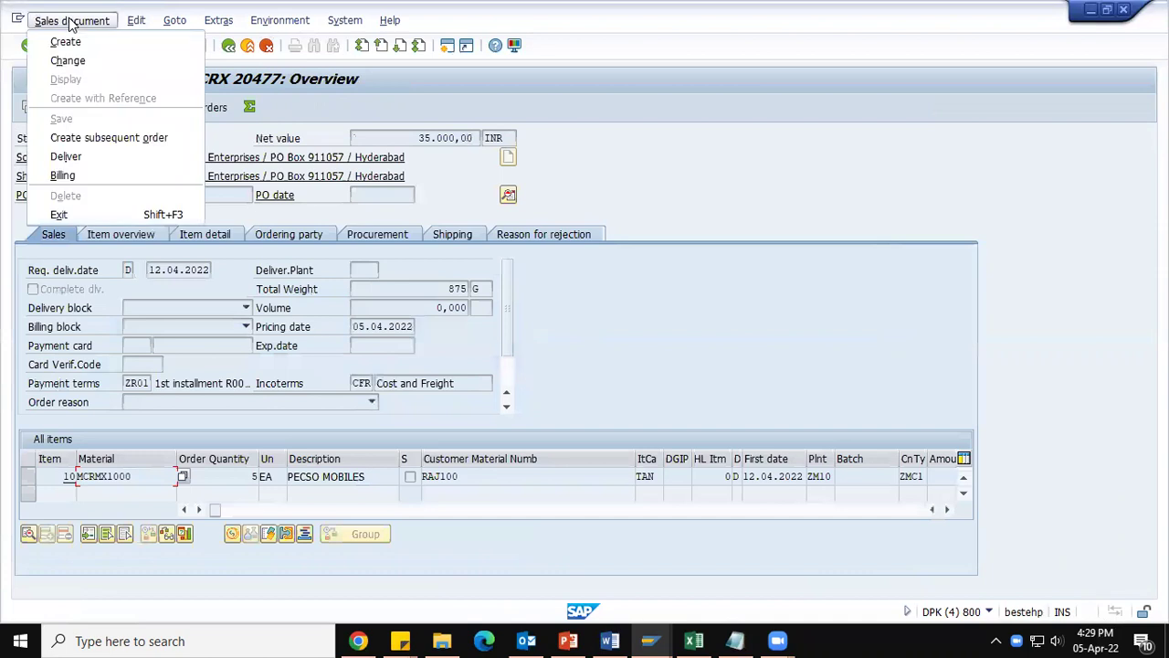
{"action": "left_click", "coordinate": [105, 155]}
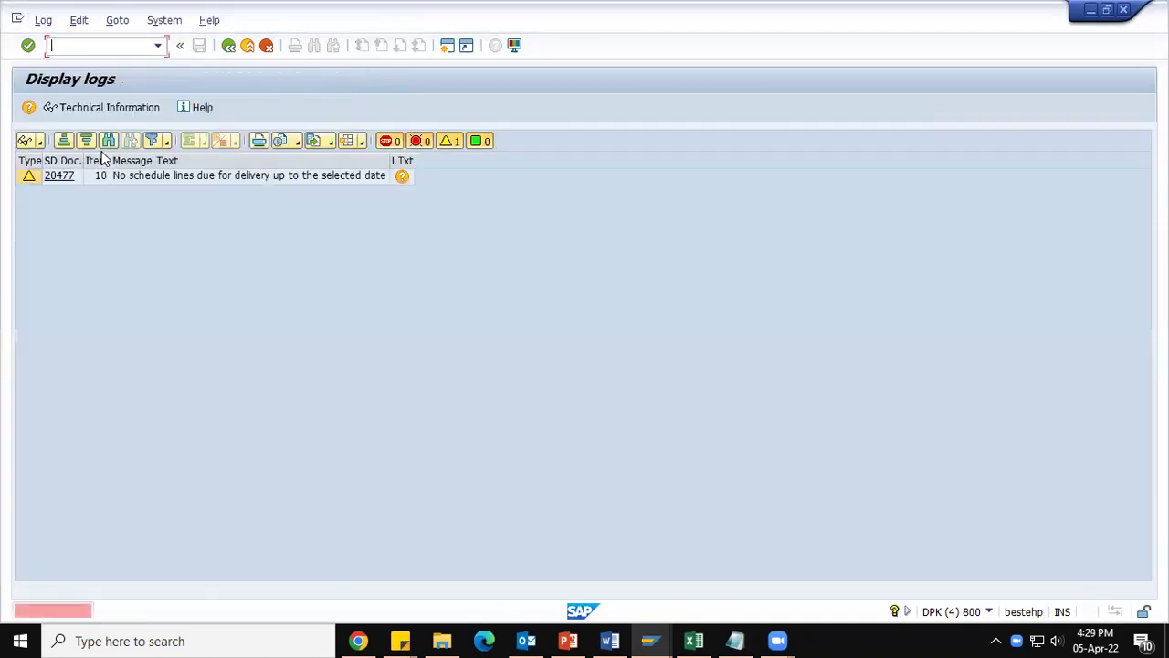
{"action": "left_click", "coordinate": [228, 44]}
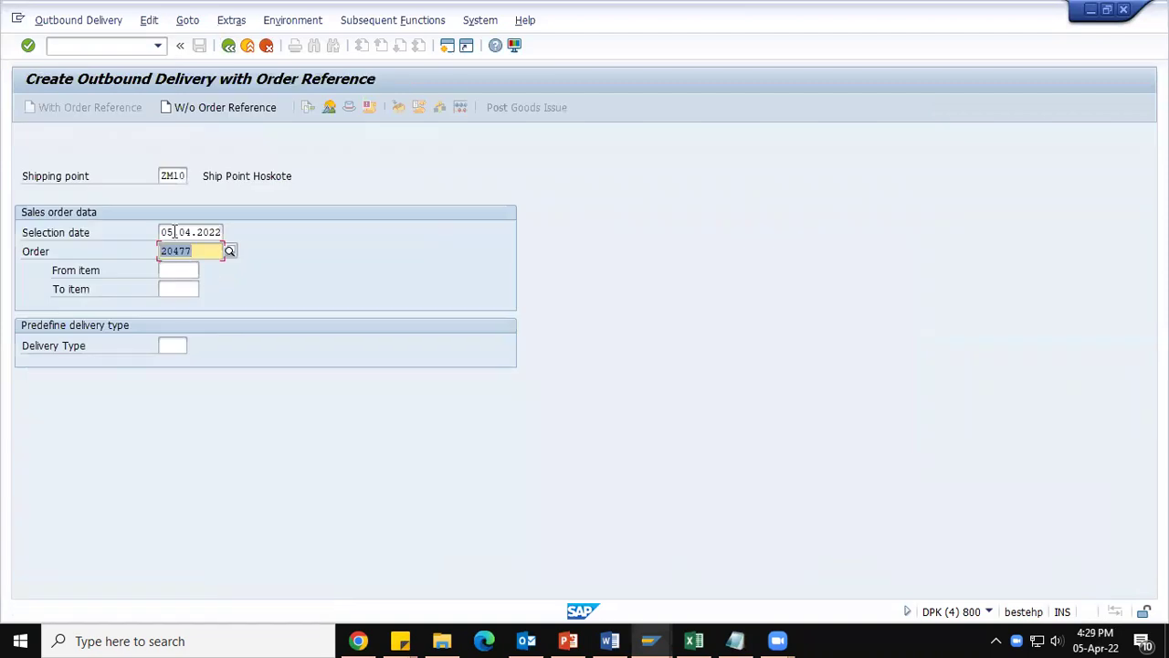
Step: Set the delivery selection date to 12.04.2022 and bring the order item into the outbound delivery
{"action": "left_click", "coordinate": [176, 232]}
{"action": "key", "text": "BackSpace"}
{"action": "key", "text": "BackSpace"}
{"action": "type", "text": "12"}
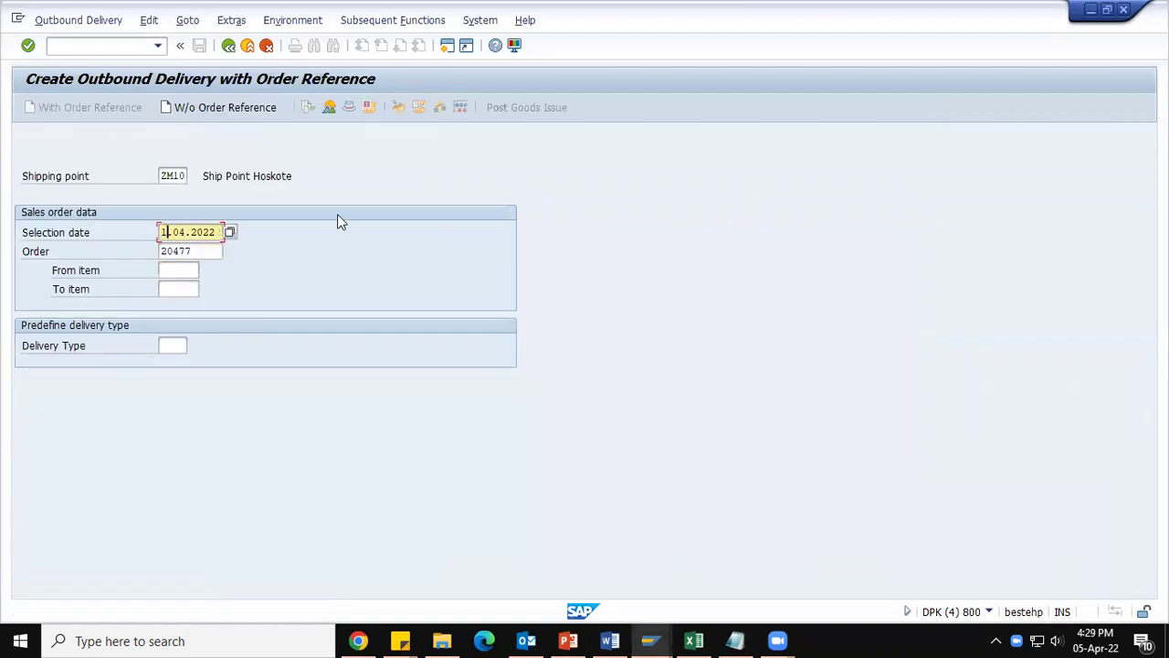
{"action": "key", "text": "Return"}
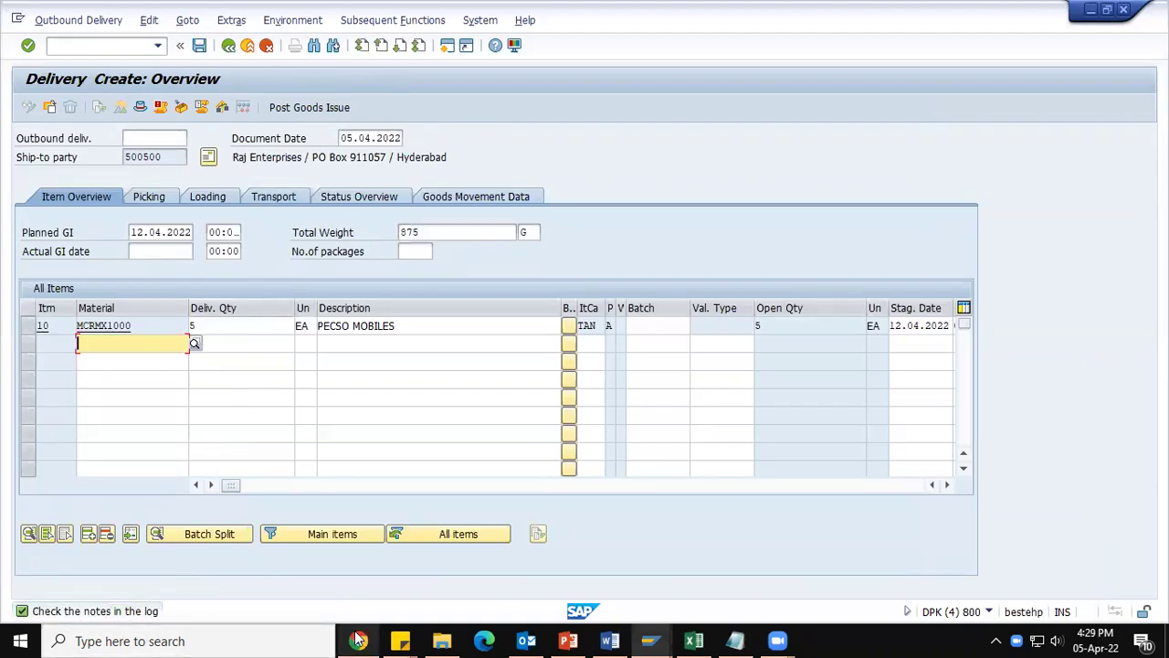
Step: Check the minimum delivery quantity in the customer-material info record and return to the outbound delivery
{"action": "mouse_move", "coordinate": [650, 640]}
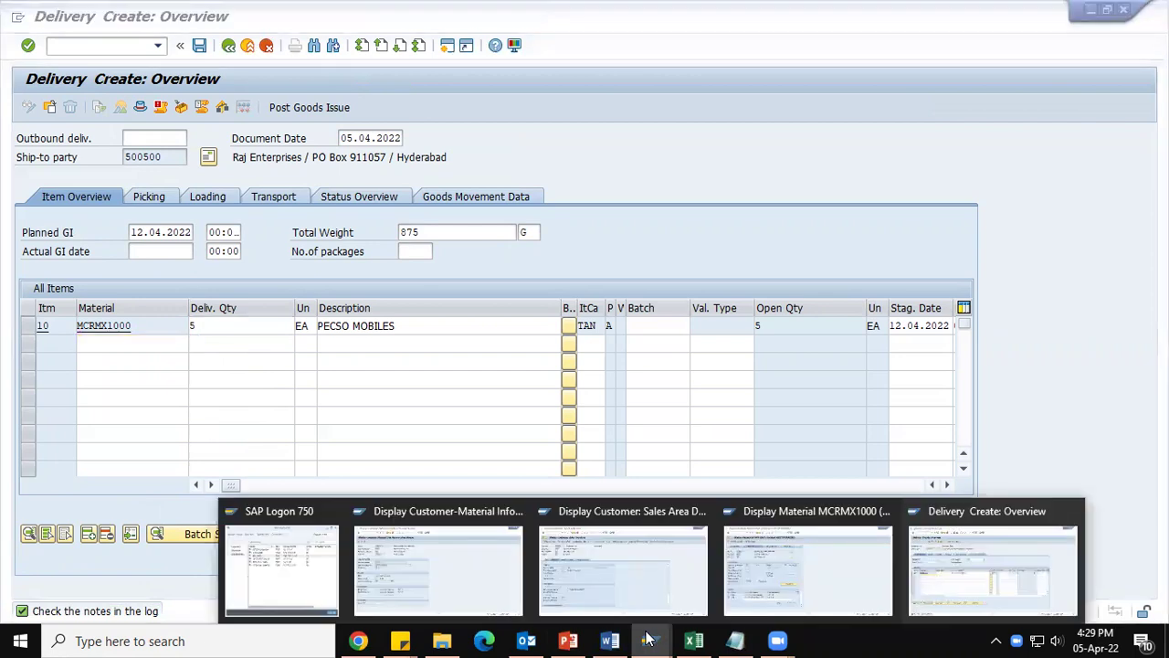
{"action": "left_click", "coordinate": [471, 582]}
{"action": "left_click", "coordinate": [171, 386]}
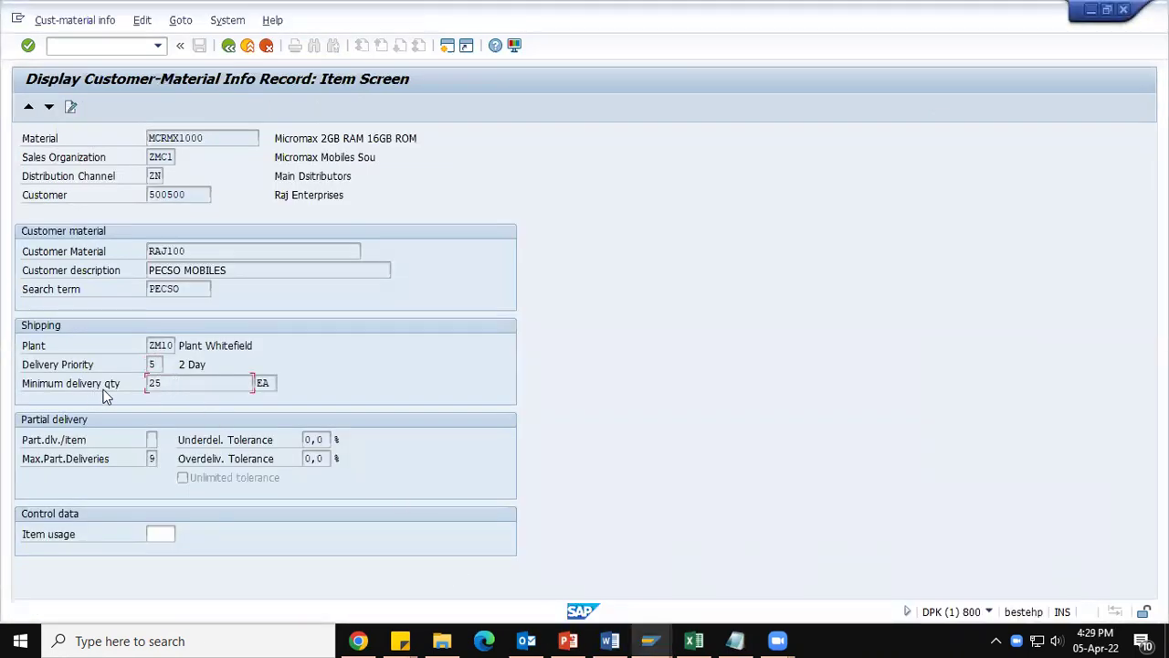
{"action": "key", "text": "alt+Tab"}
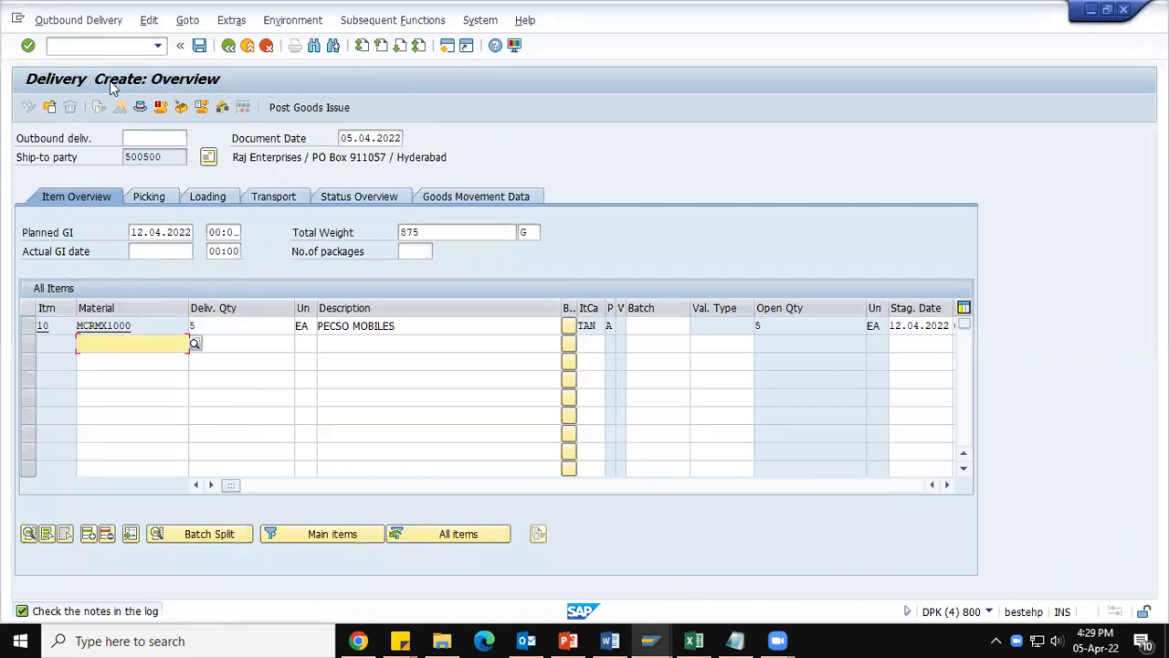
Step: Check the outbound delivery's error log against the minimum delivery quantity in the customer-material info record and return to the delivery overview
{"action": "left_click", "coordinate": [149, 20]}
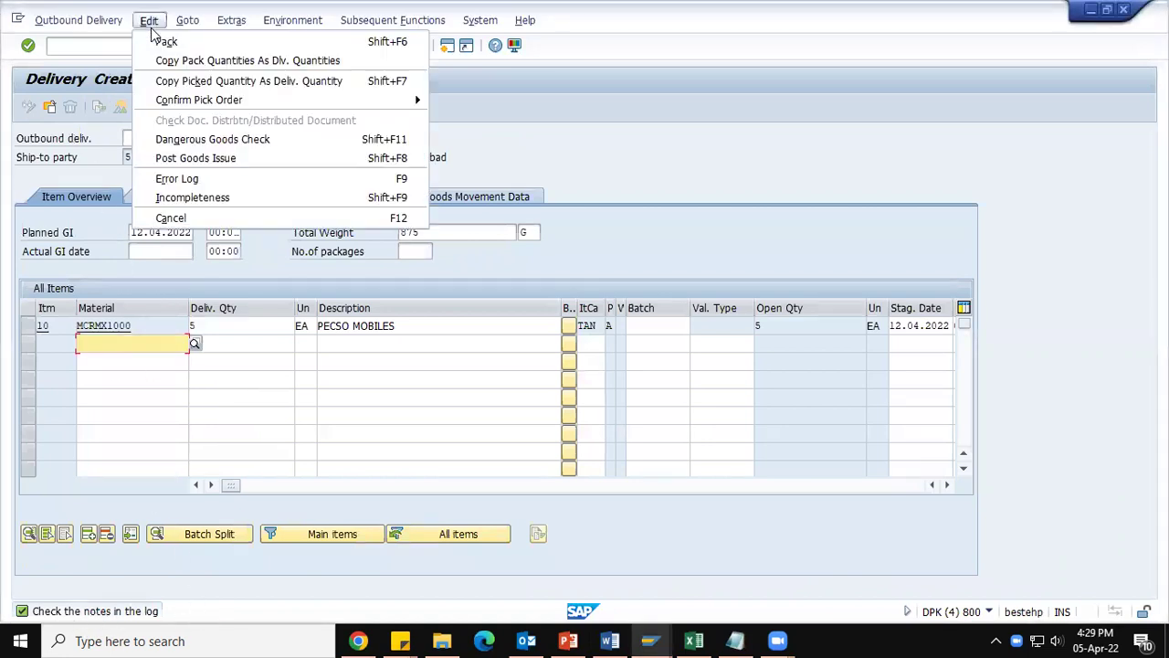
{"action": "left_click", "coordinate": [188, 179]}
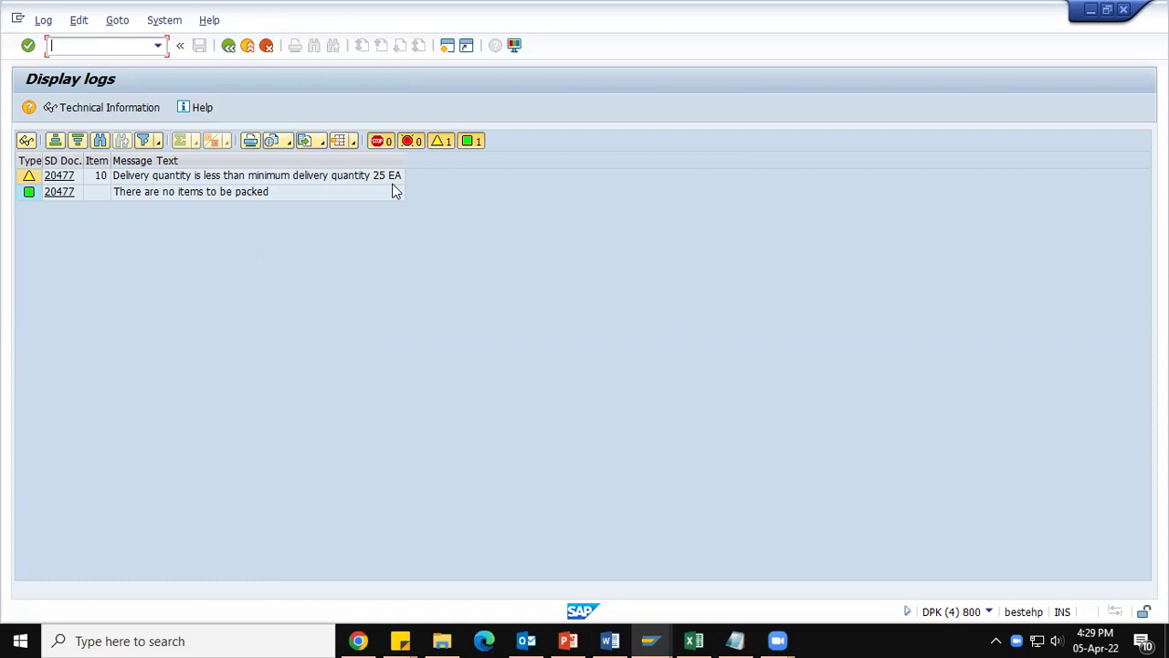
{"action": "left_click", "coordinate": [650, 641]}
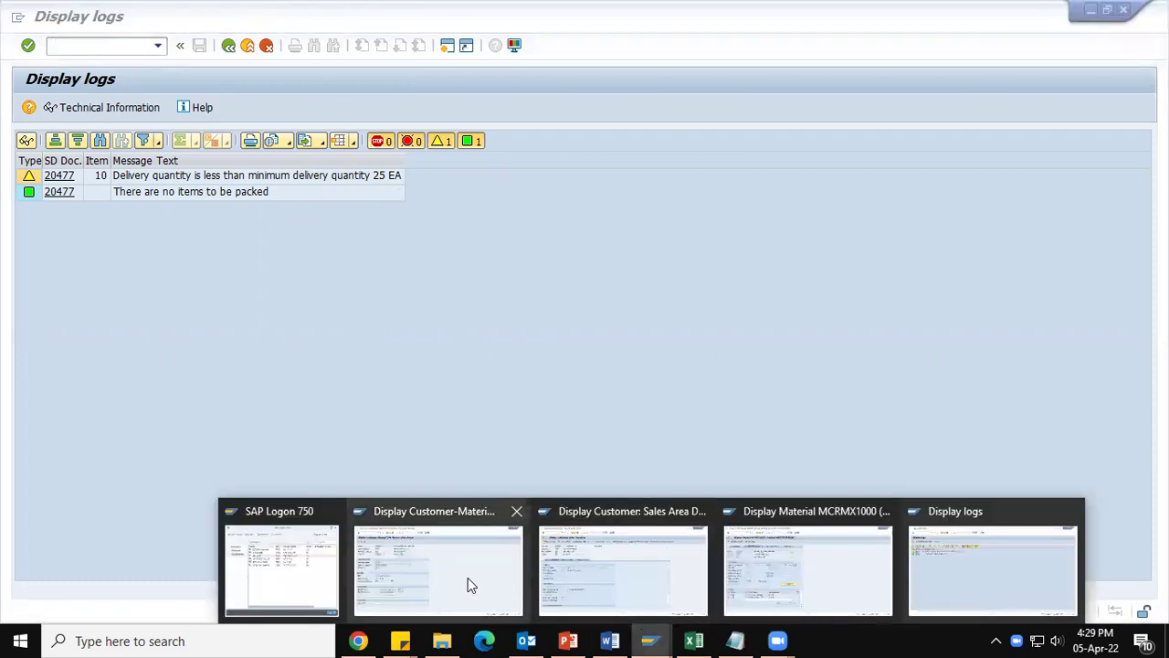
{"action": "left_click", "coordinate": [462, 579]}
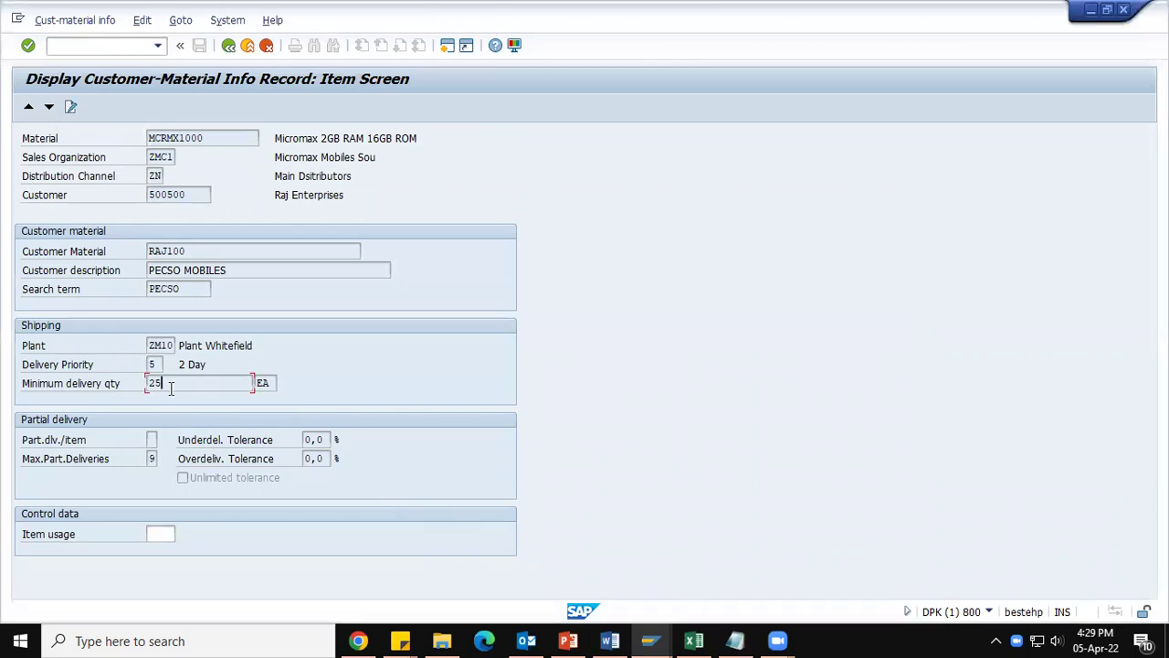
{"action": "key", "text": "Tab"}
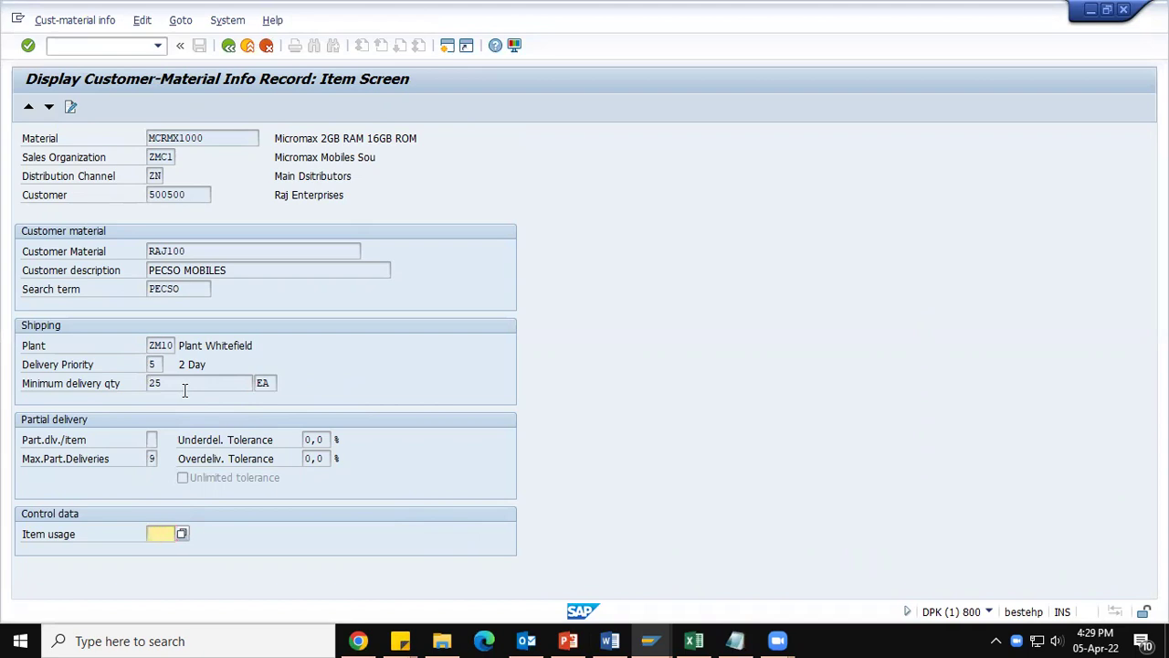
{"action": "key", "text": "F3"}
{"action": "left_click", "coordinate": [228, 45]}
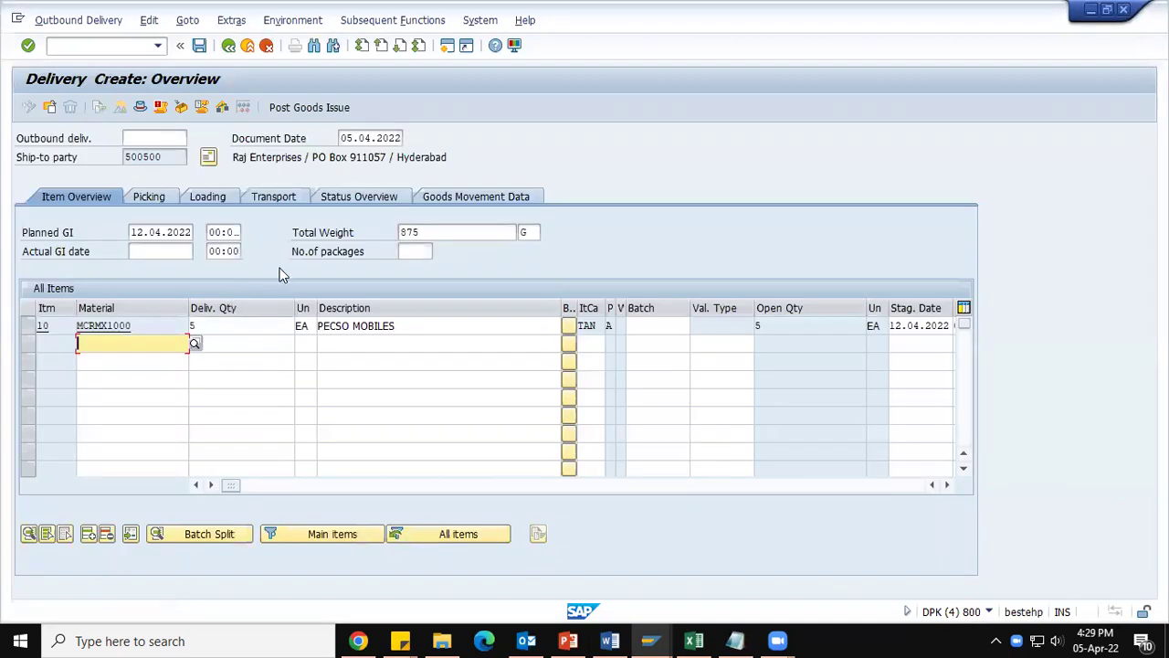
Step: Check the delivery priority in the administration data of the outbound delivery header
{"action": "left_click", "coordinate": [140, 107]}
{"action": "left_click", "coordinate": [711, 180]}
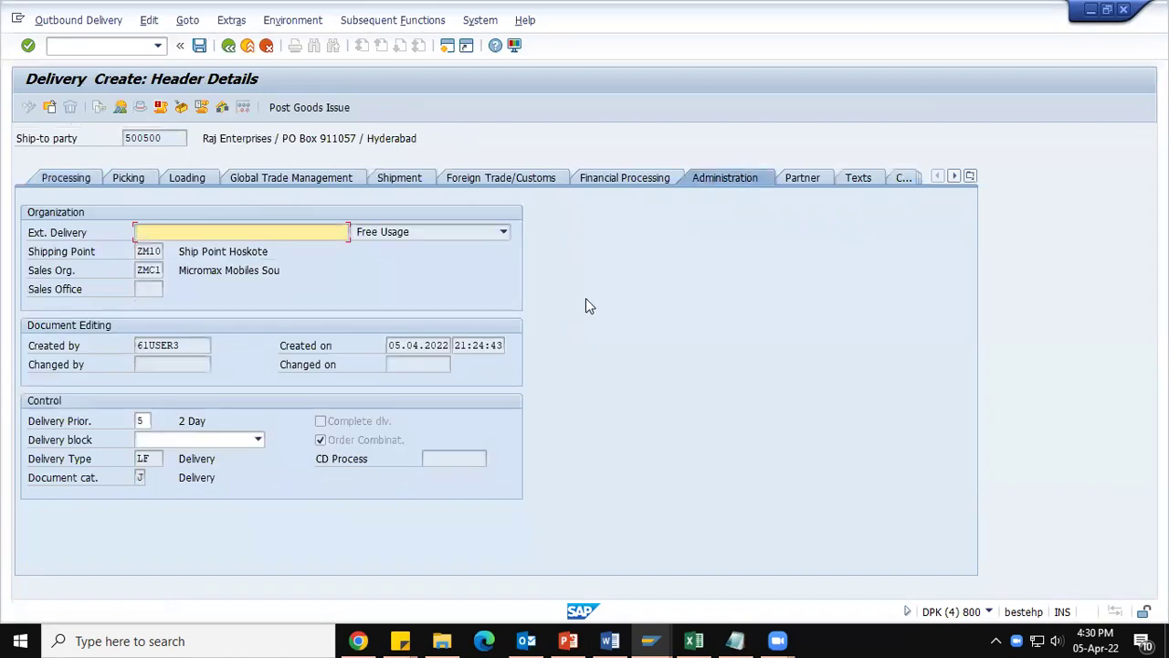
{"action": "left_click", "coordinate": [143, 420]}
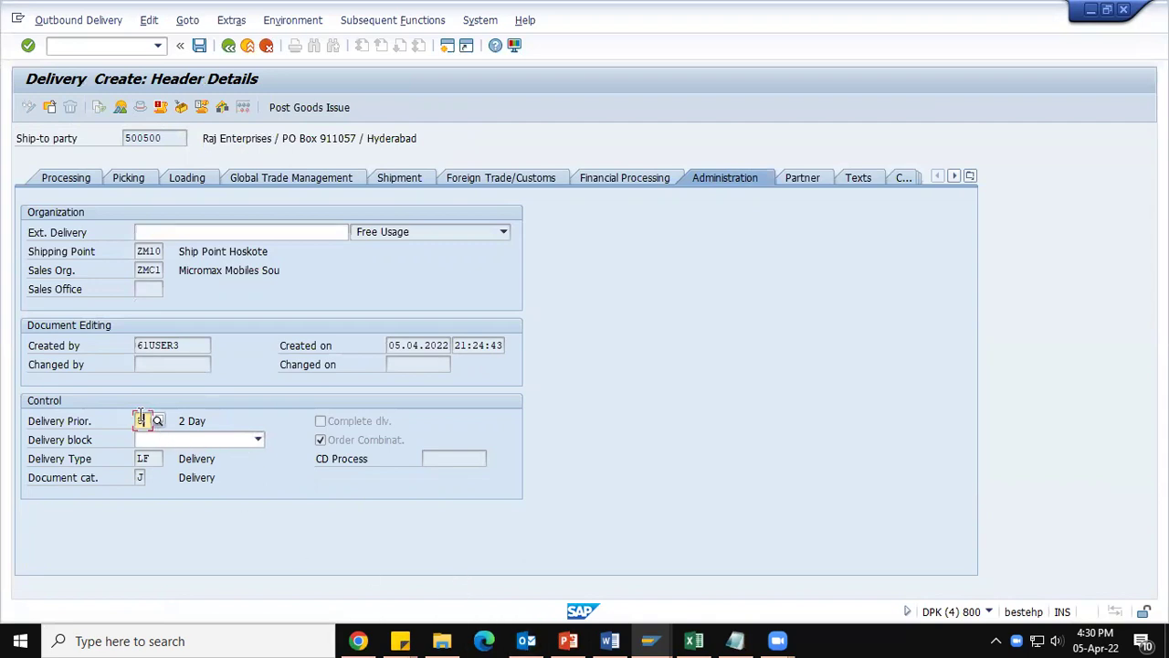
Step: Check the plant in the customer-material info record's shipping data and return to the delivery header
{"action": "mouse_move", "coordinate": [550, 594]}
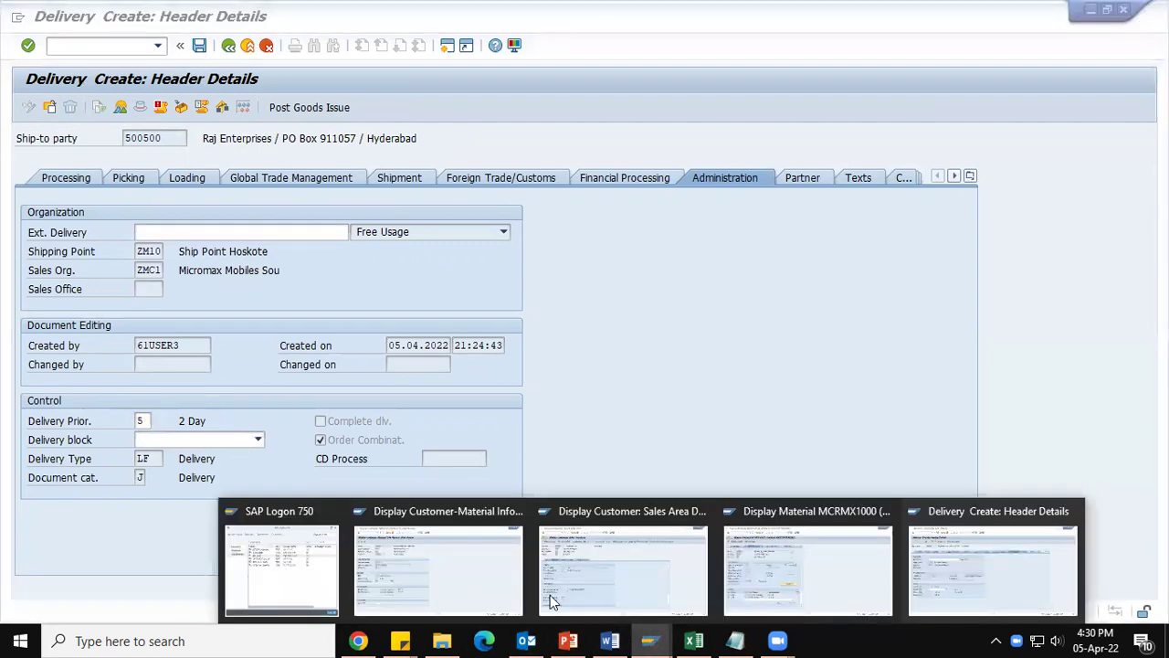
{"action": "left_click", "coordinate": [422, 512]}
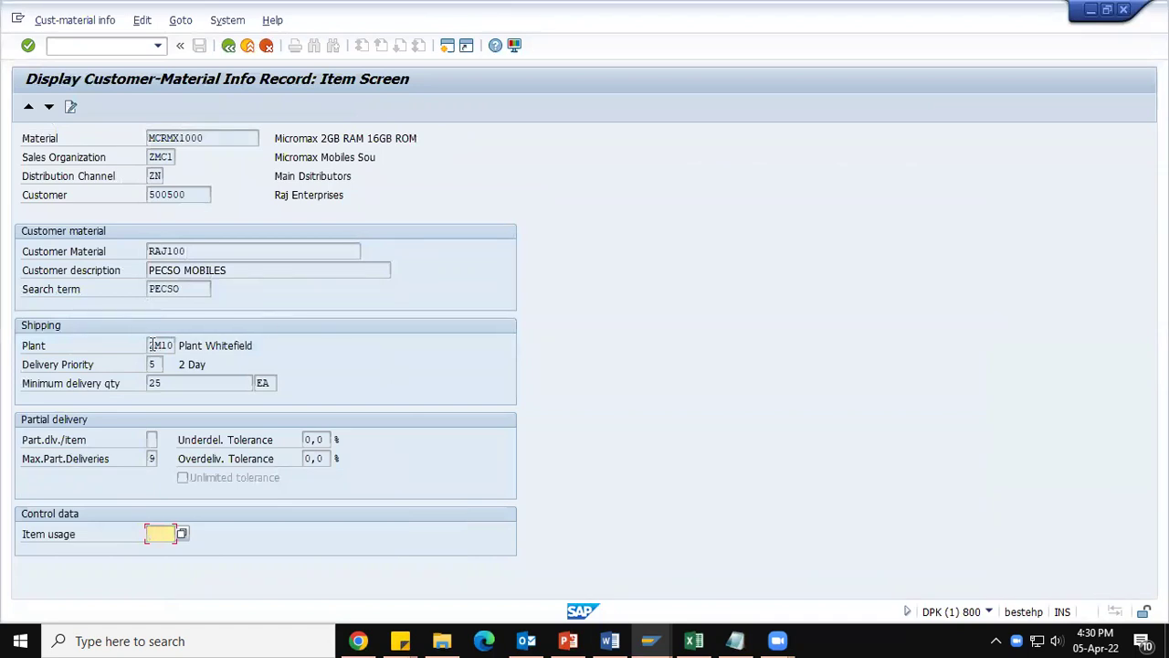
{"action": "left_click_drag", "start_coordinate": [148, 345], "coordinate": [182, 344]}
{"action": "left_click", "coordinate": [181, 344]}
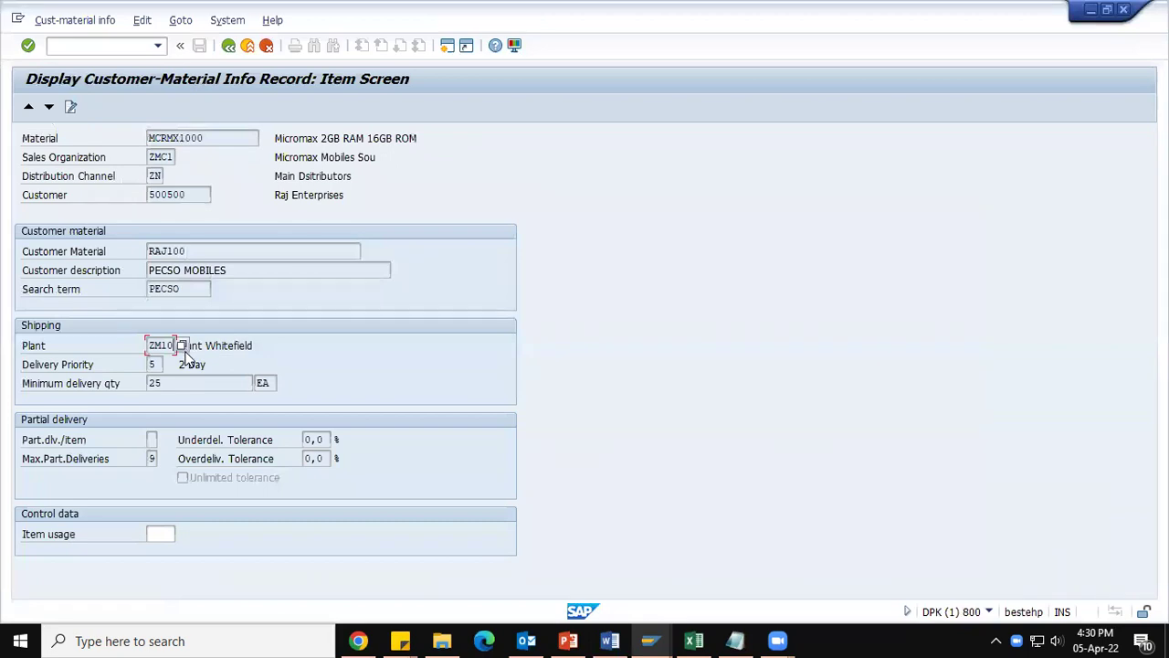
{"action": "key", "text": "alt+Tab"}
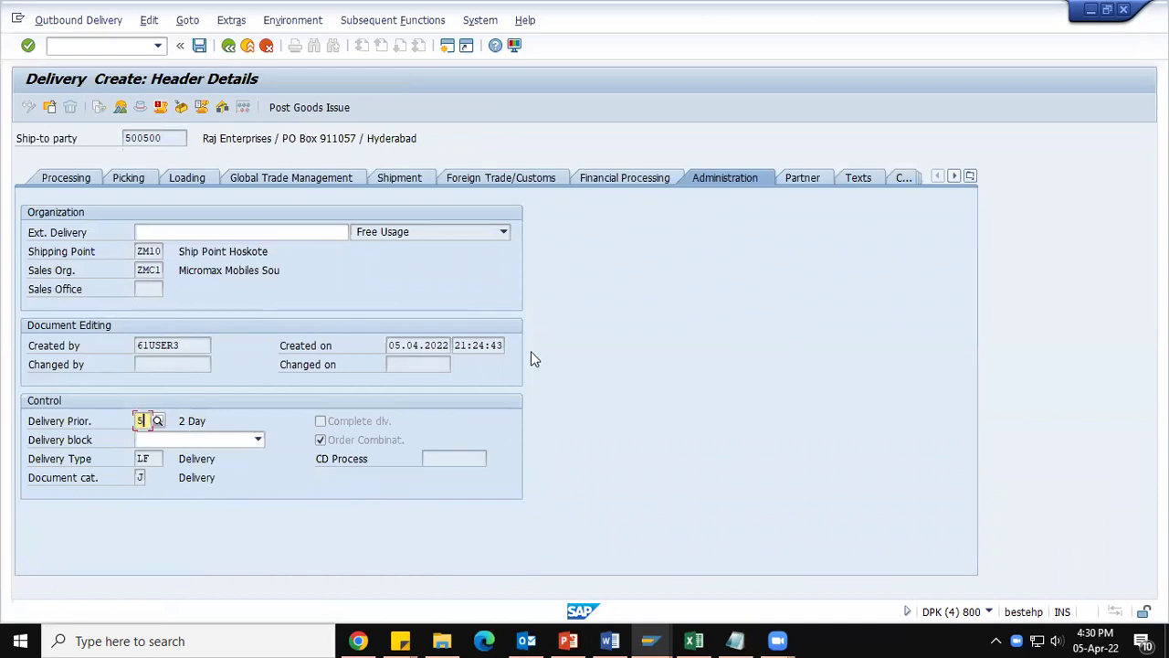
Step: Switch to PowerPoint and review the CMIR slides from plant determination back to the definition in a slide show
{"action": "left_click", "coordinate": [570, 639]}
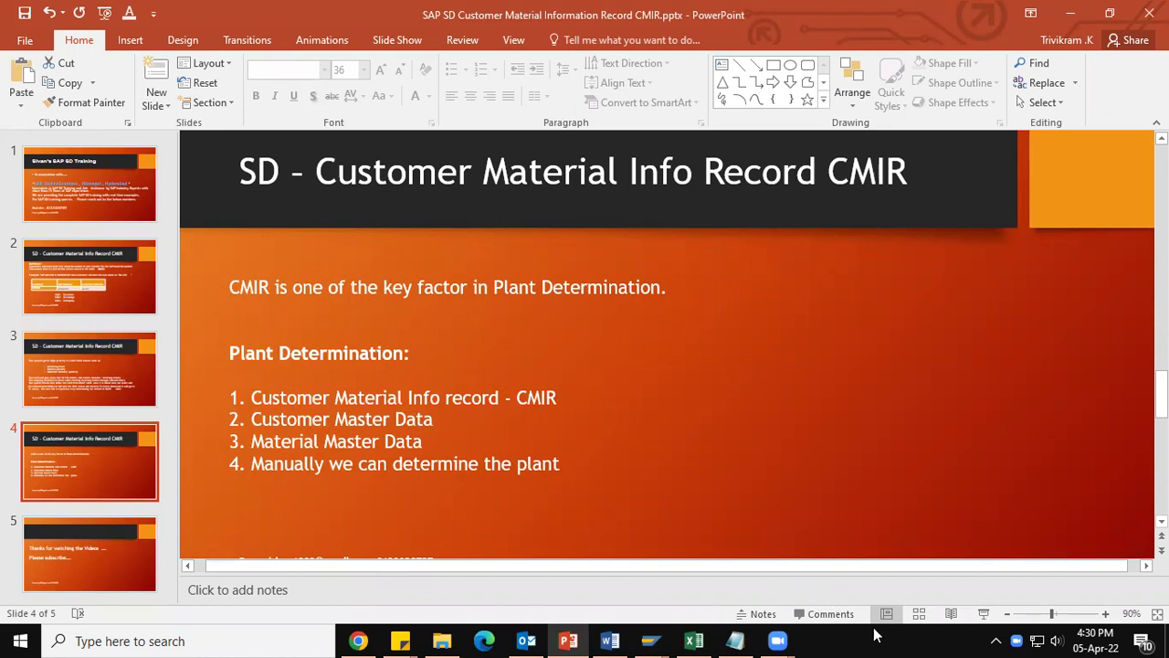
{"action": "left_click", "coordinate": [983, 614]}
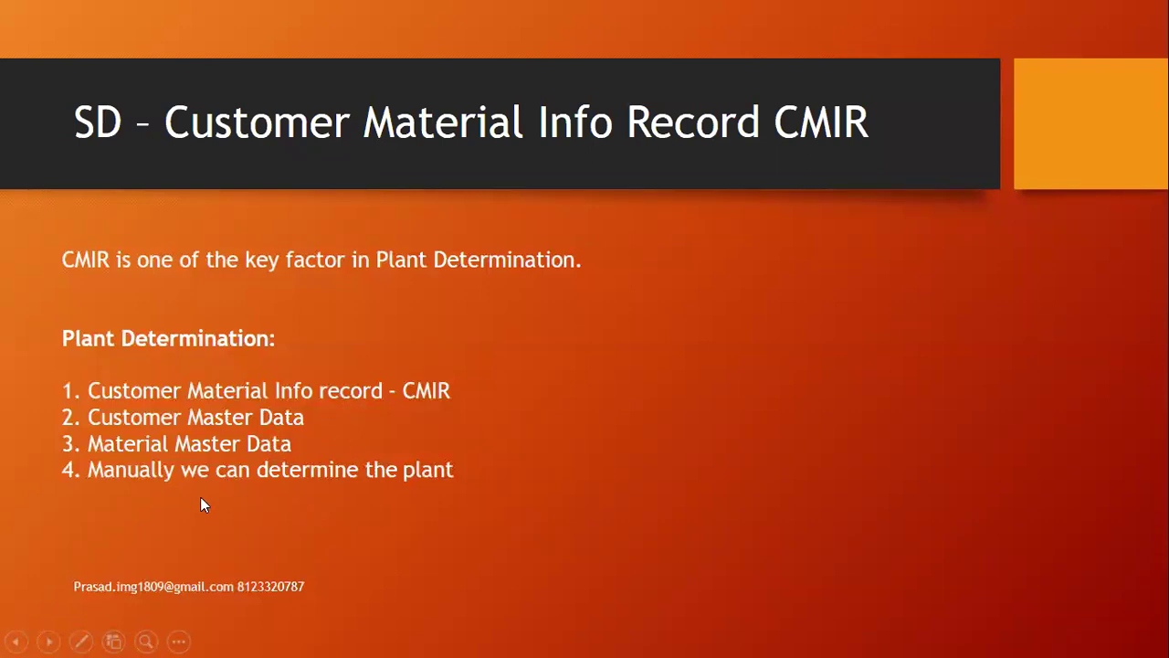
{"action": "left_click", "coordinate": [430, 471]}
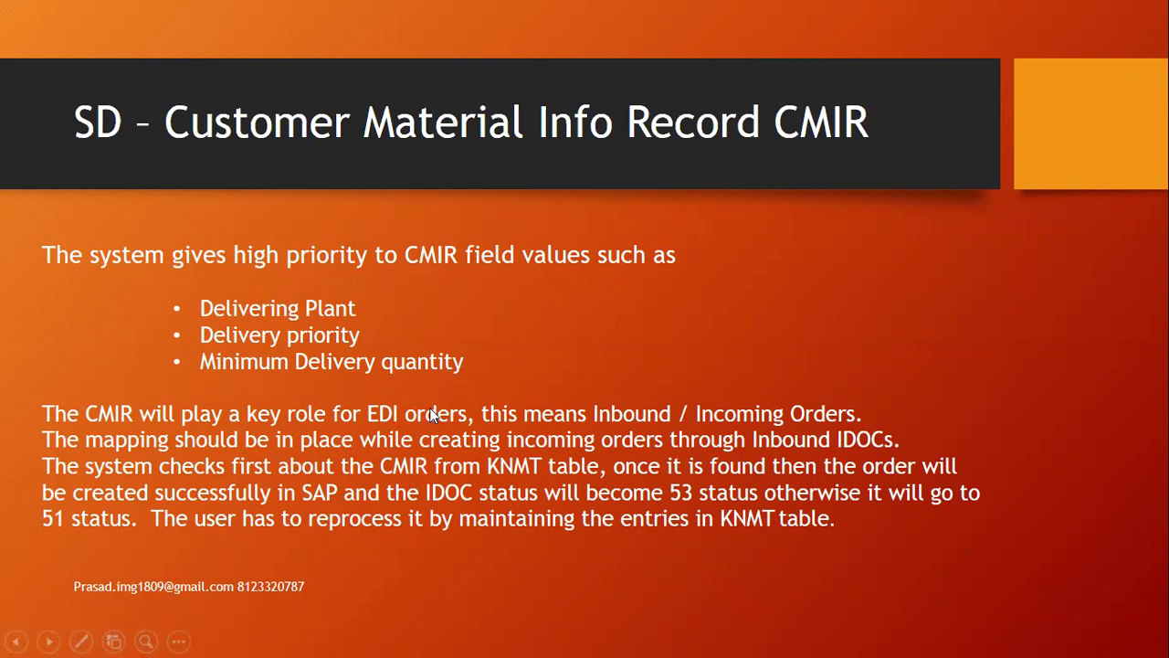
{"action": "key", "text": "Left"}
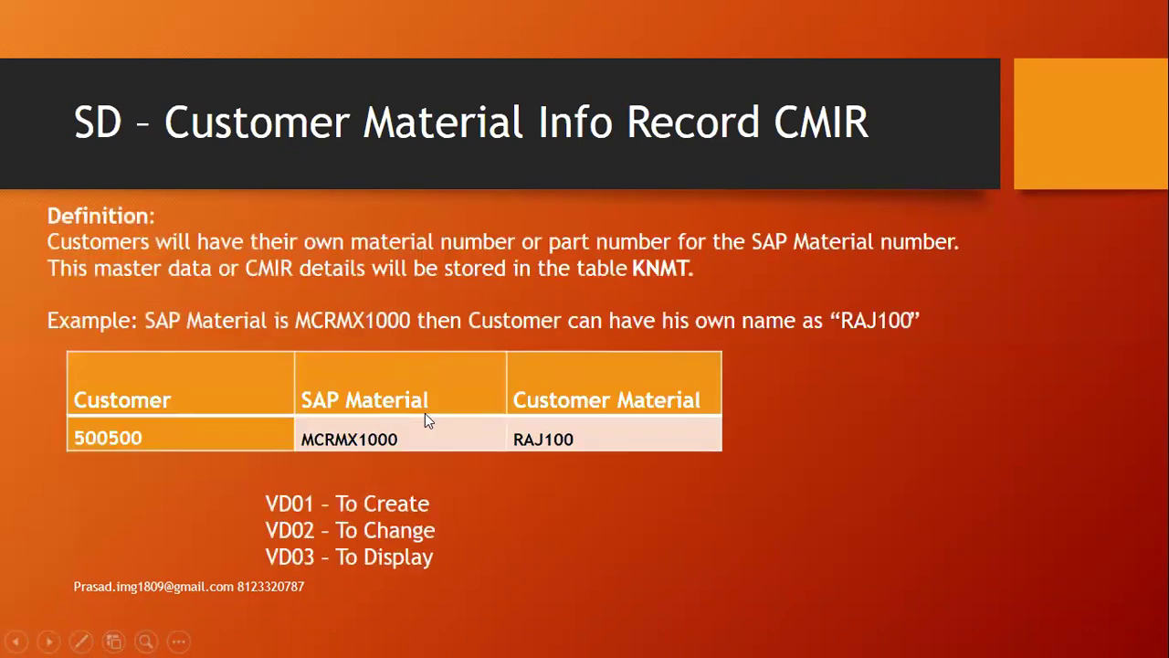
{"action": "key", "text": "Escape"}
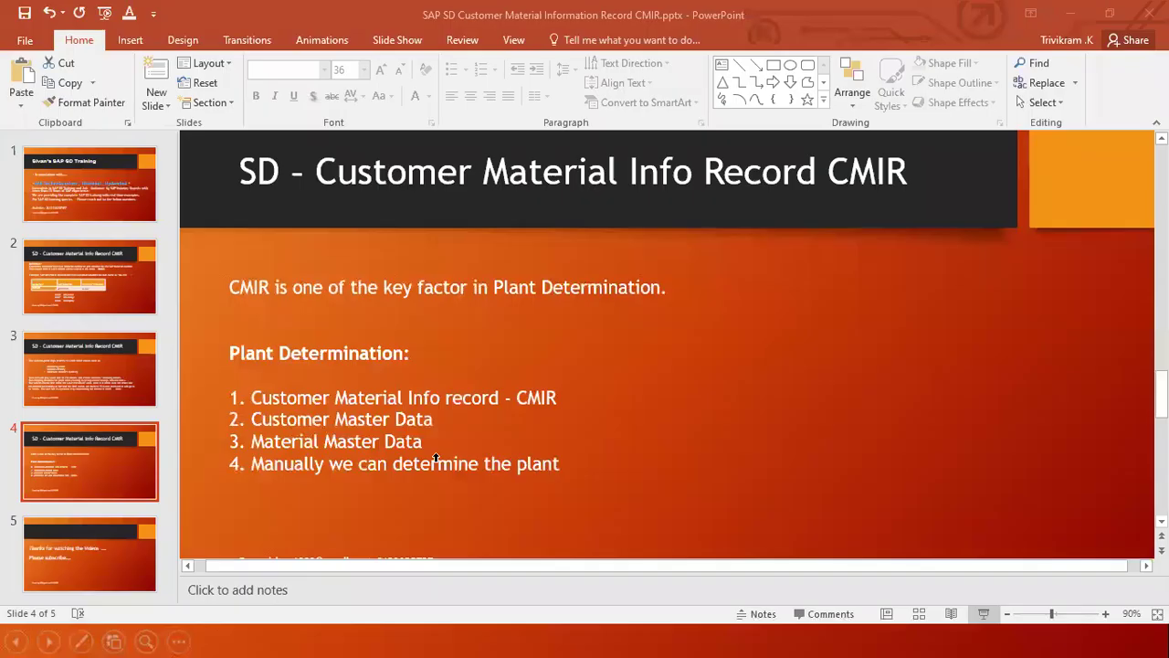
Step: Switch to the SAP delivery session, start transaction SE16N and load table KNMT for display
{"action": "mouse_move", "coordinate": [651, 640]}
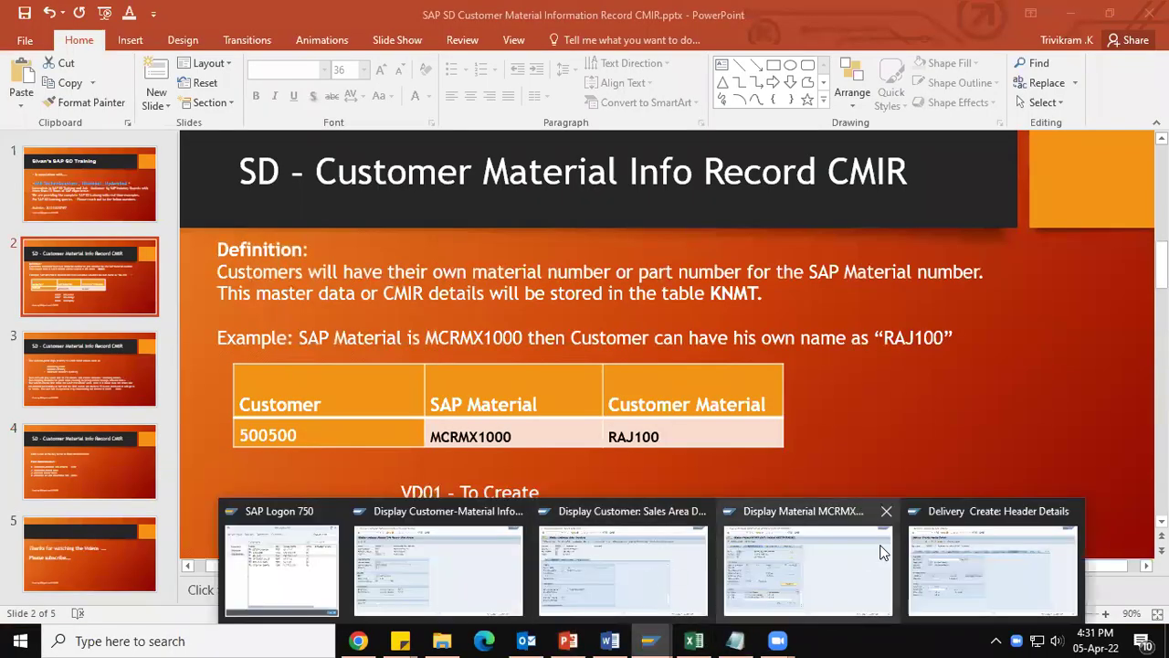
{"action": "left_click", "coordinate": [996, 557]}
{"action": "left_click", "coordinate": [110, 46]}
{"action": "type", "text": "/NSE16N"}
{"action": "key", "text": "Return"}
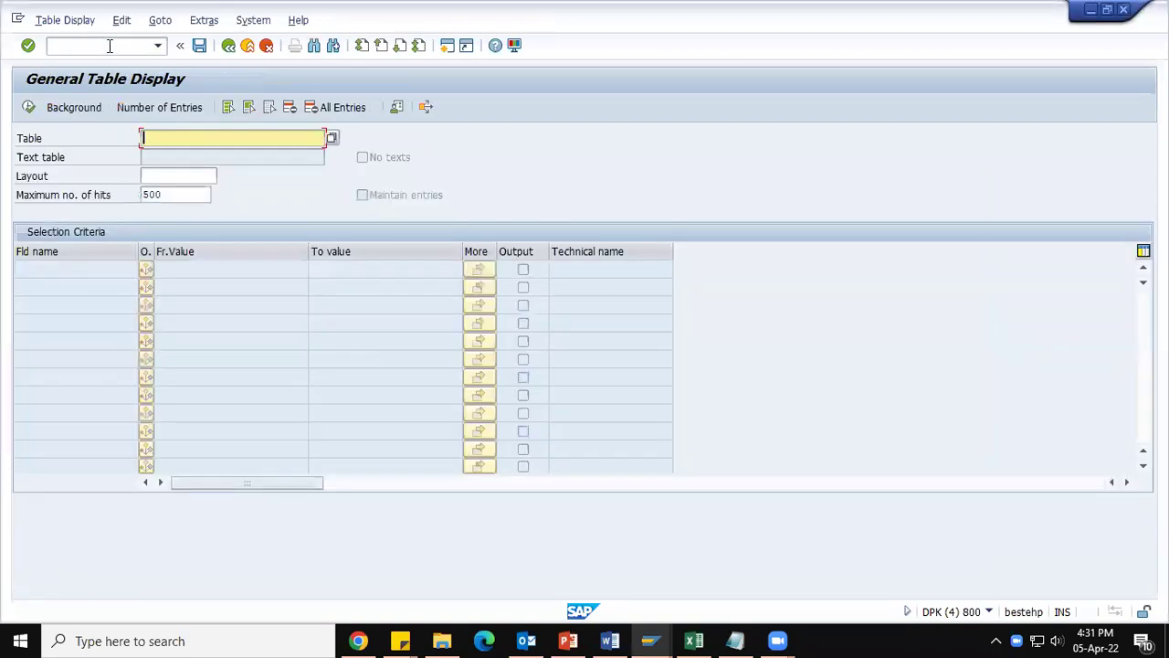
{"action": "type", "text": "KNMT"}
{"action": "key", "text": "Return"}
Step: Restrict the KNMT selection to sales organization ZMC1
{"action": "left_click", "coordinate": [220, 285]}
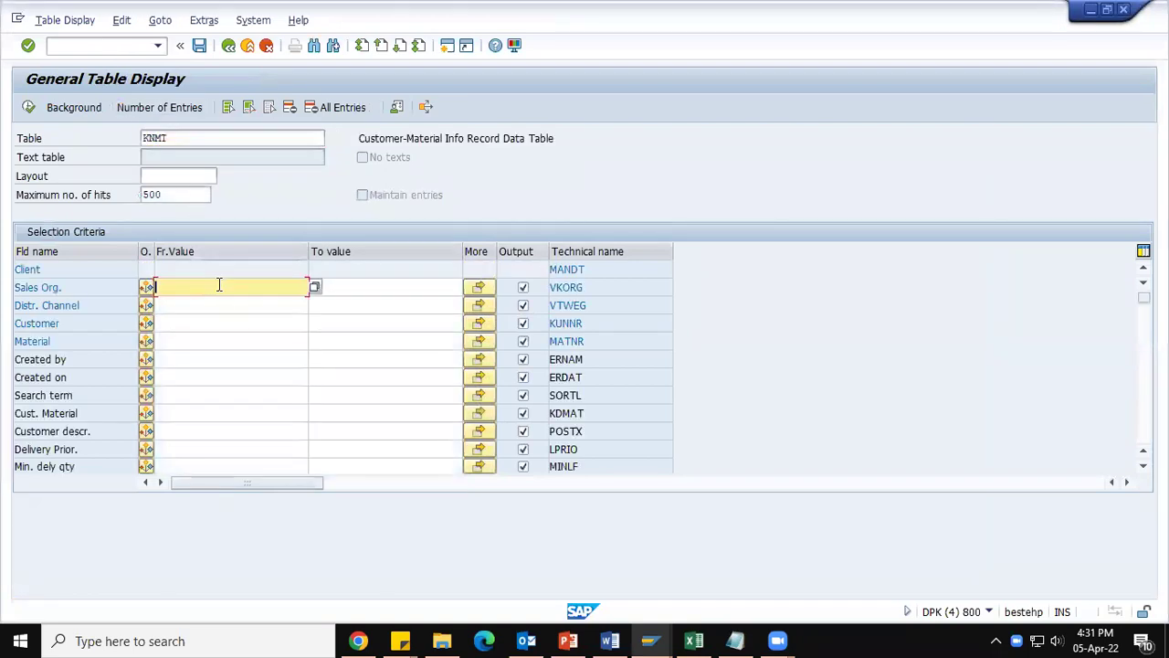
{"action": "type", "text": "ZN"}
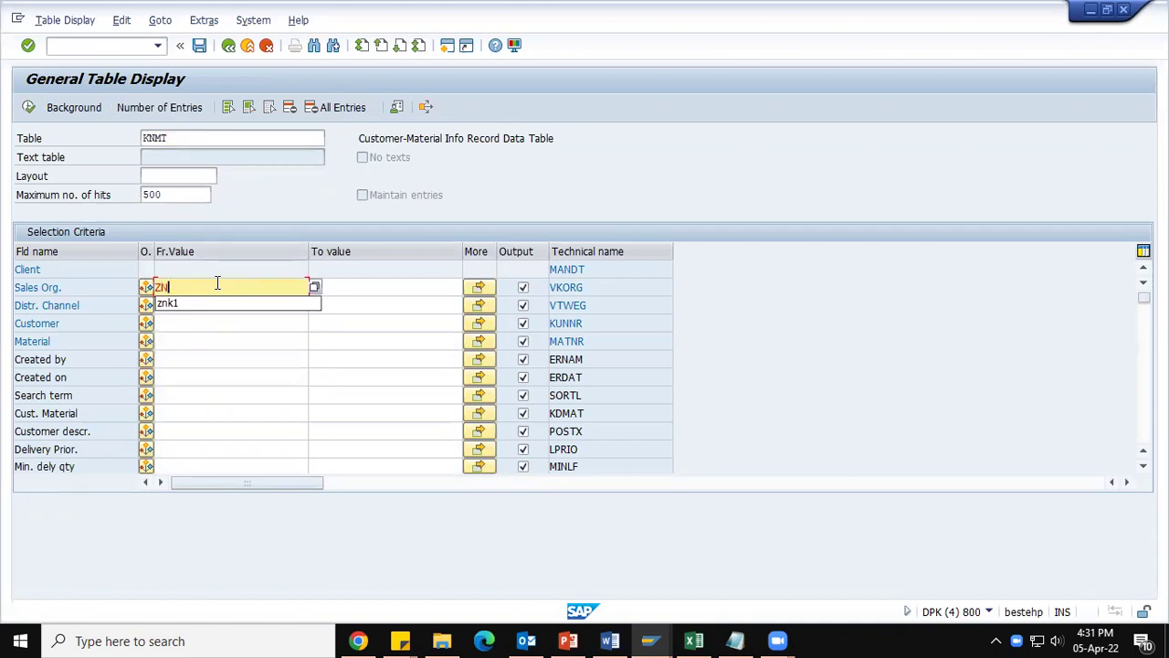
{"action": "key", "text": "BackSpace"}
{"action": "type", "text": "MC1"}
{"action": "key", "text": "Tab"}
{"action": "key", "text": "Tab"}
{"action": "key", "text": "Tab"}
{"action": "key", "text": "Tab"}
{"action": "key", "text": "Tab"}
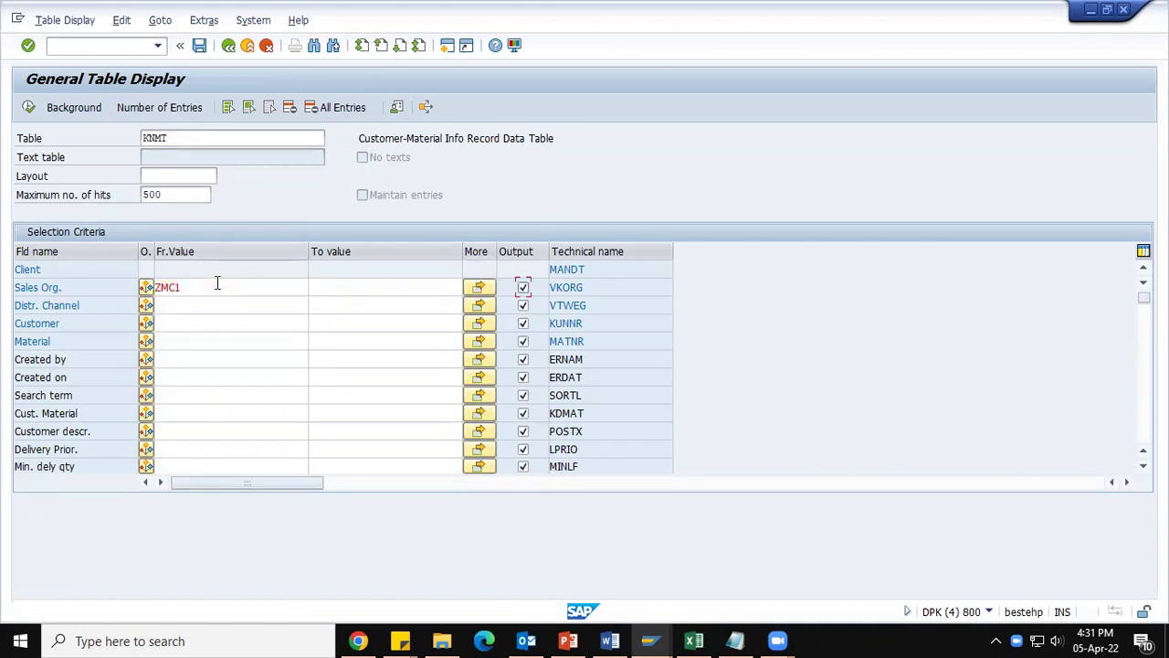
Step: Restrict the KNMT selection to distribution channel ZN and the customer's number
{"action": "type", "text": "Z"}
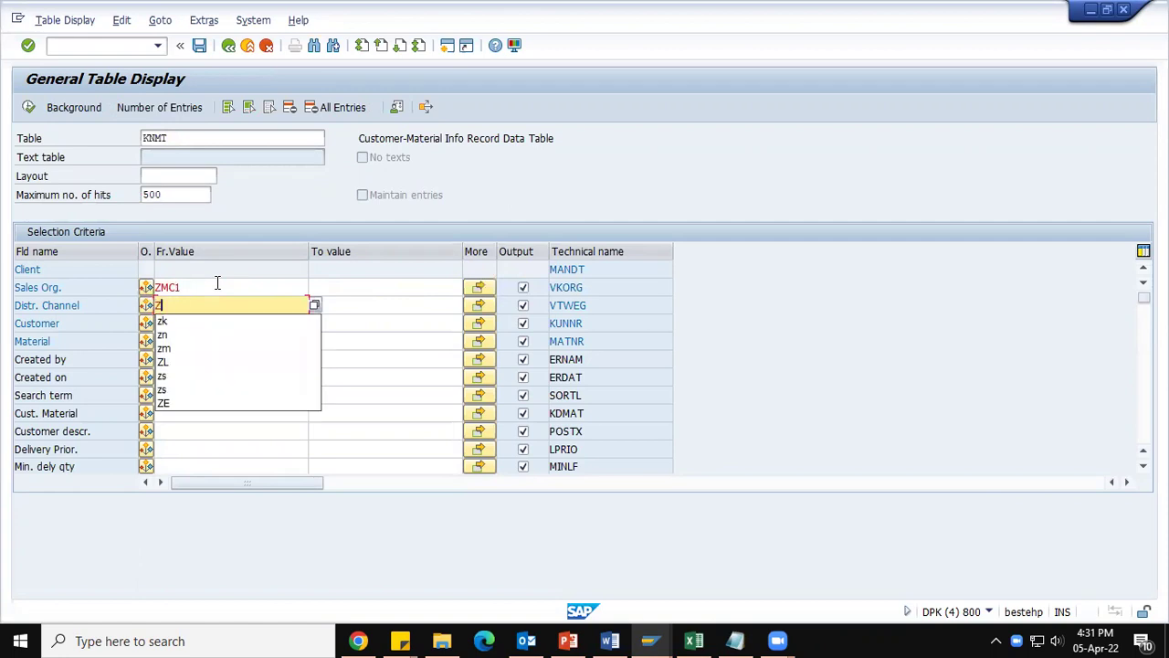
{"action": "type", "text": "N"}
{"action": "key", "text": "Tab"}
{"action": "key", "text": "Tab"}
{"action": "key", "text": "Tab"}
{"action": "key", "text": "Tab"}
{"action": "type", "text": "500500"}
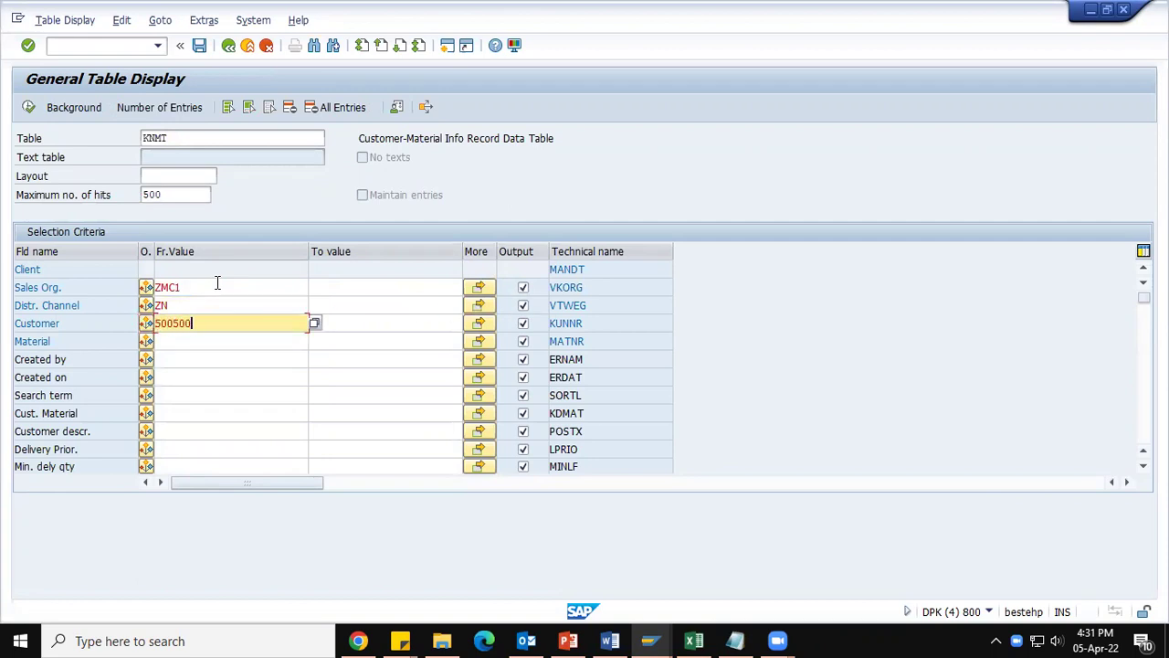
{"action": "key", "text": "Return"}
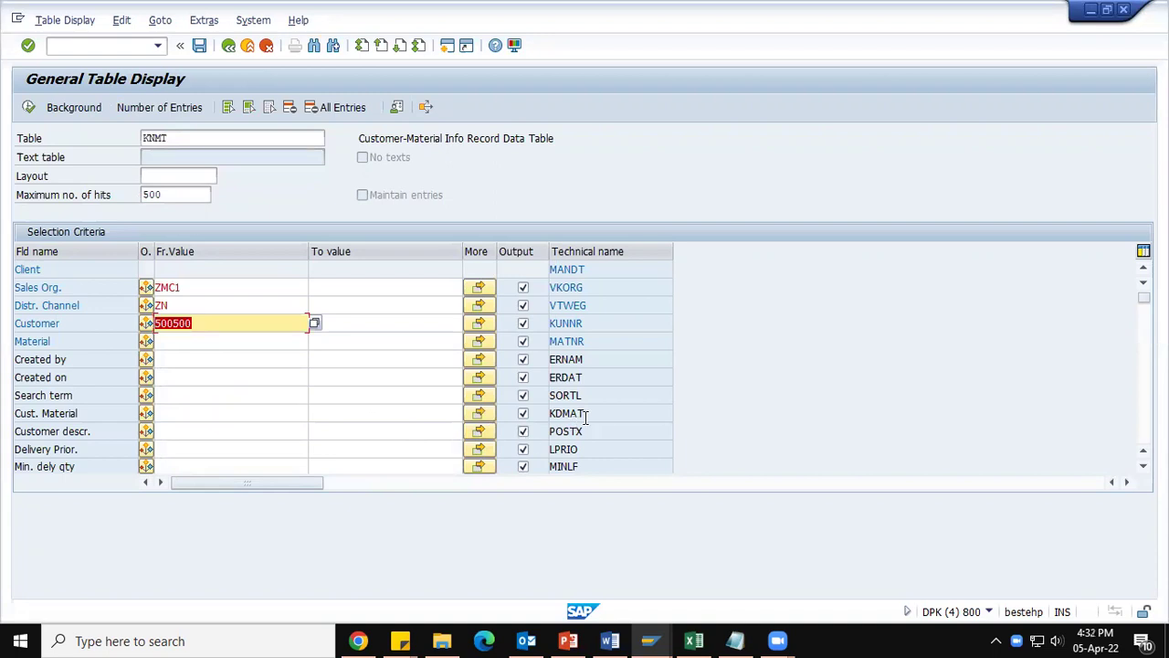
Step: Run the KNMT selection and examine the material and customer material columns of the entries
{"action": "left_click", "coordinate": [28, 107]}
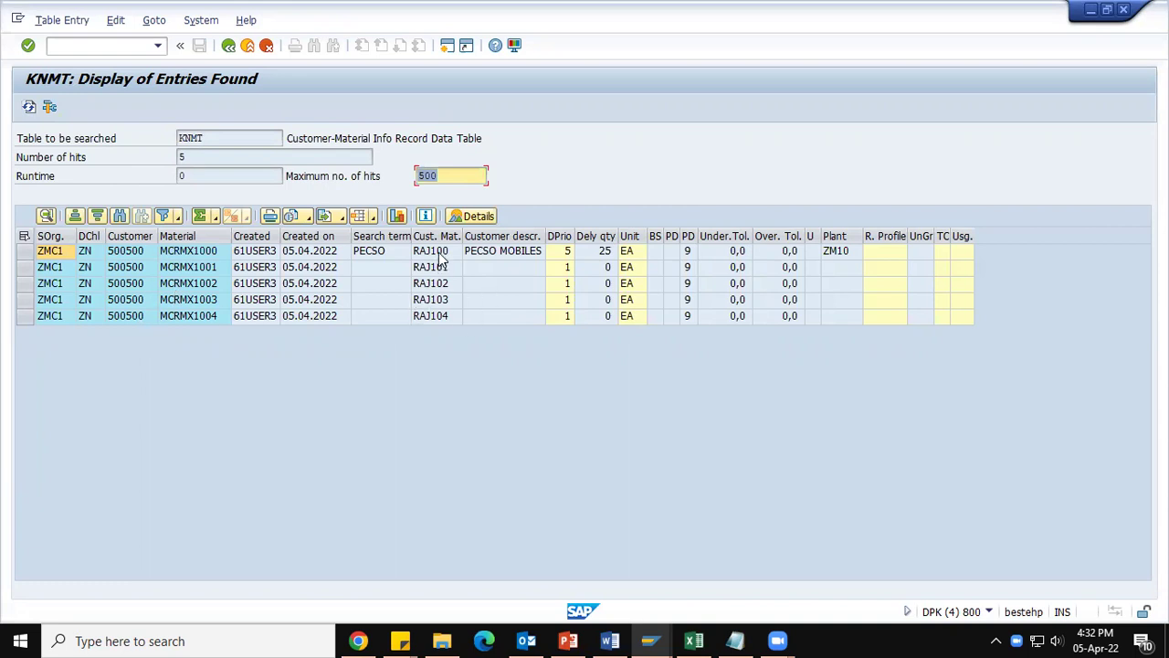
{"action": "left_click", "coordinate": [435, 238]}
{"action": "left_click", "coordinate": [202, 236]}
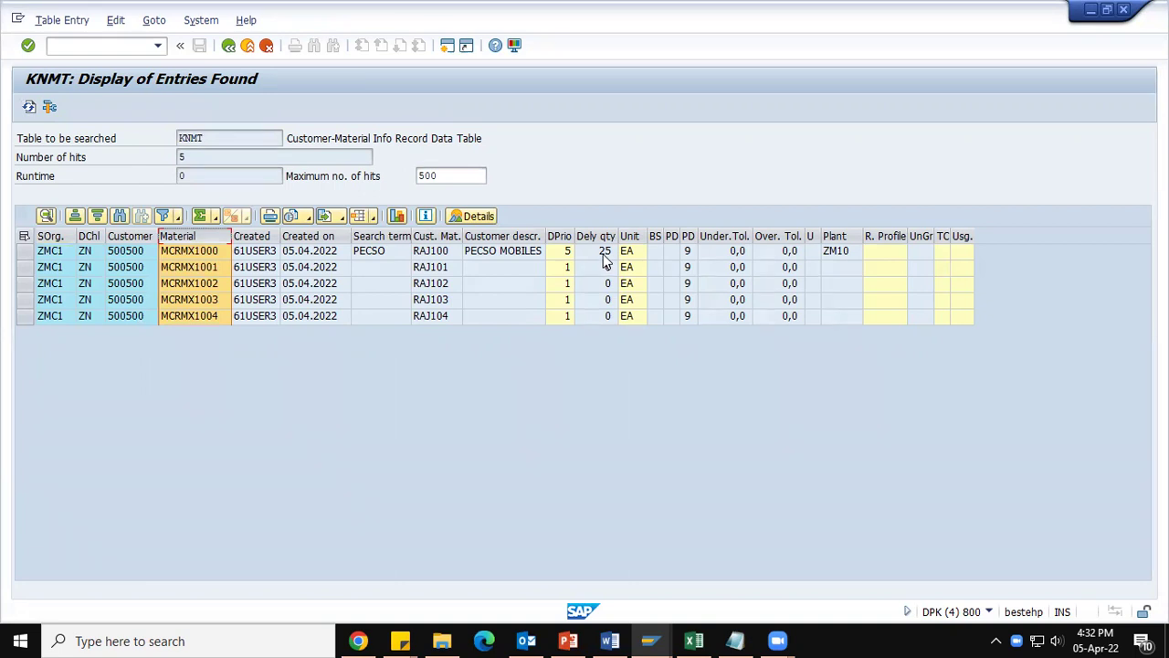
{"action": "left_click", "coordinate": [230, 138]}
Step: Switch to PowerPoint and display the closing slide, followed by the plant determination slide
{"action": "left_click", "coordinate": [566, 638]}
{"action": "left_click", "coordinate": [55, 564]}
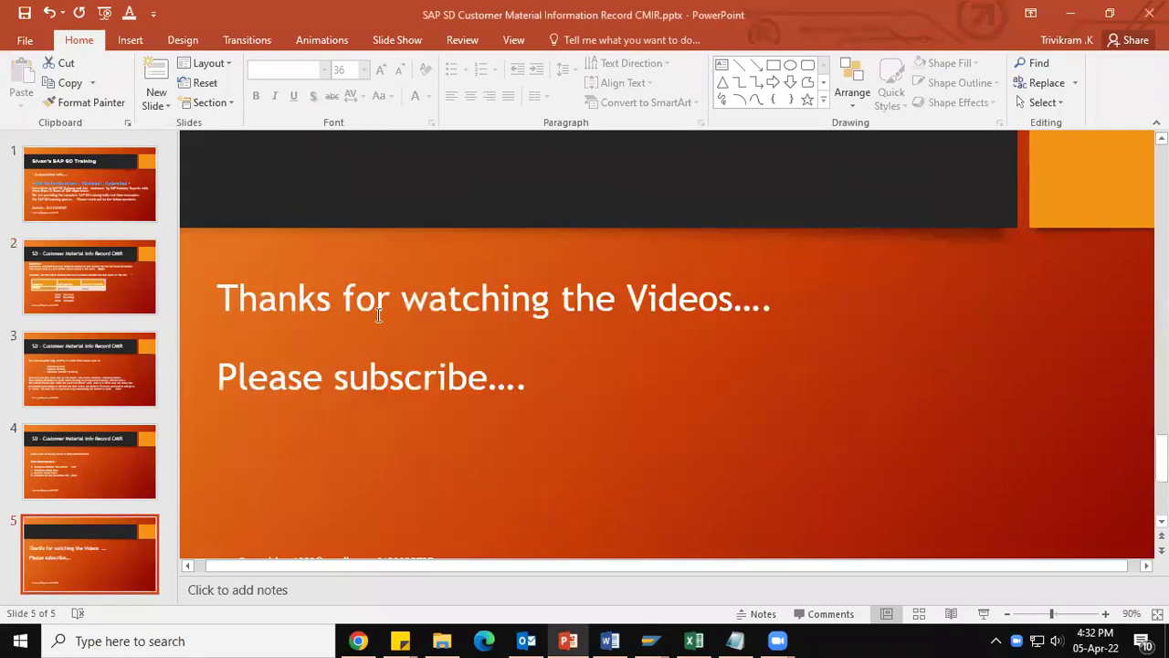
{"action": "left_click", "coordinate": [106, 479]}
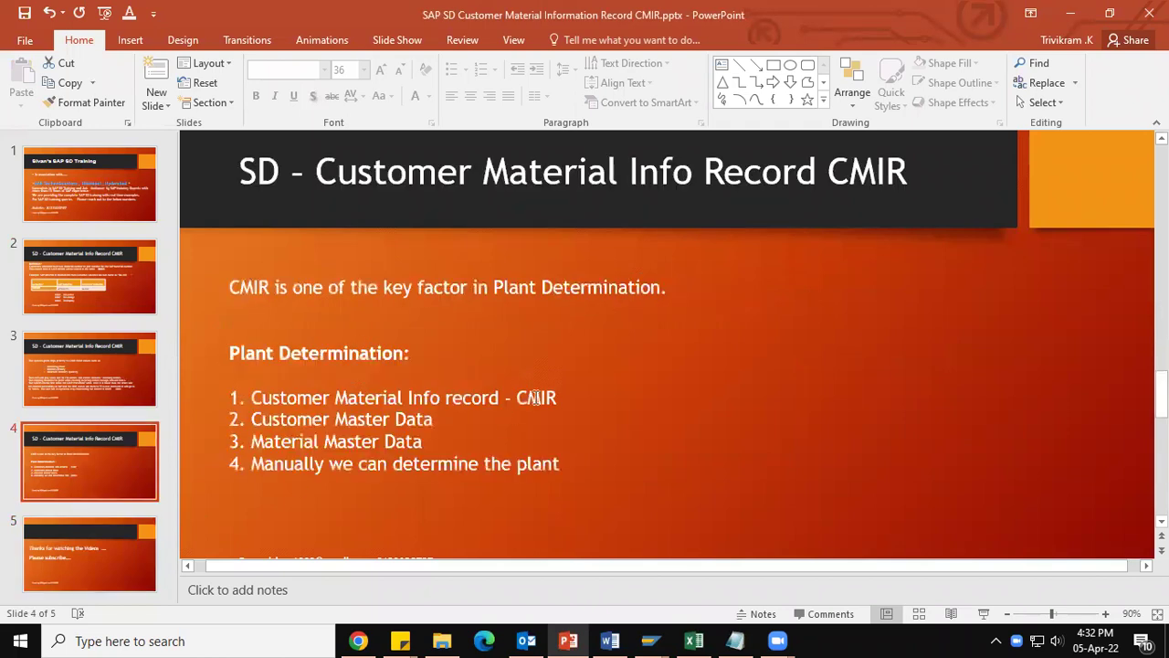